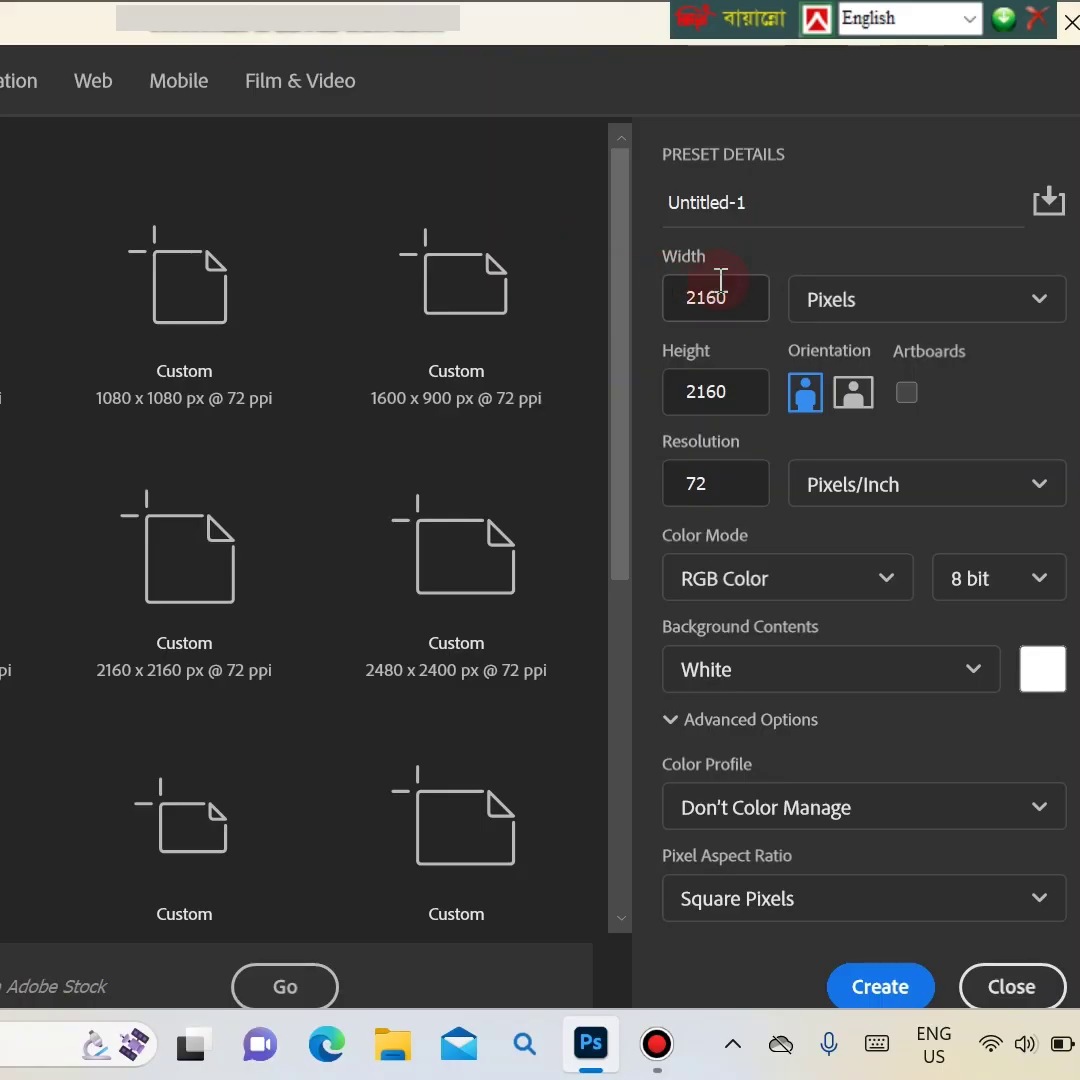
- Create a 2160 × 2160 px, 72 ppi document named 'Vasline post design'
{"action": "left_click_drag", "start_coordinate": [759, 200], "coordinate": [661, 223]}
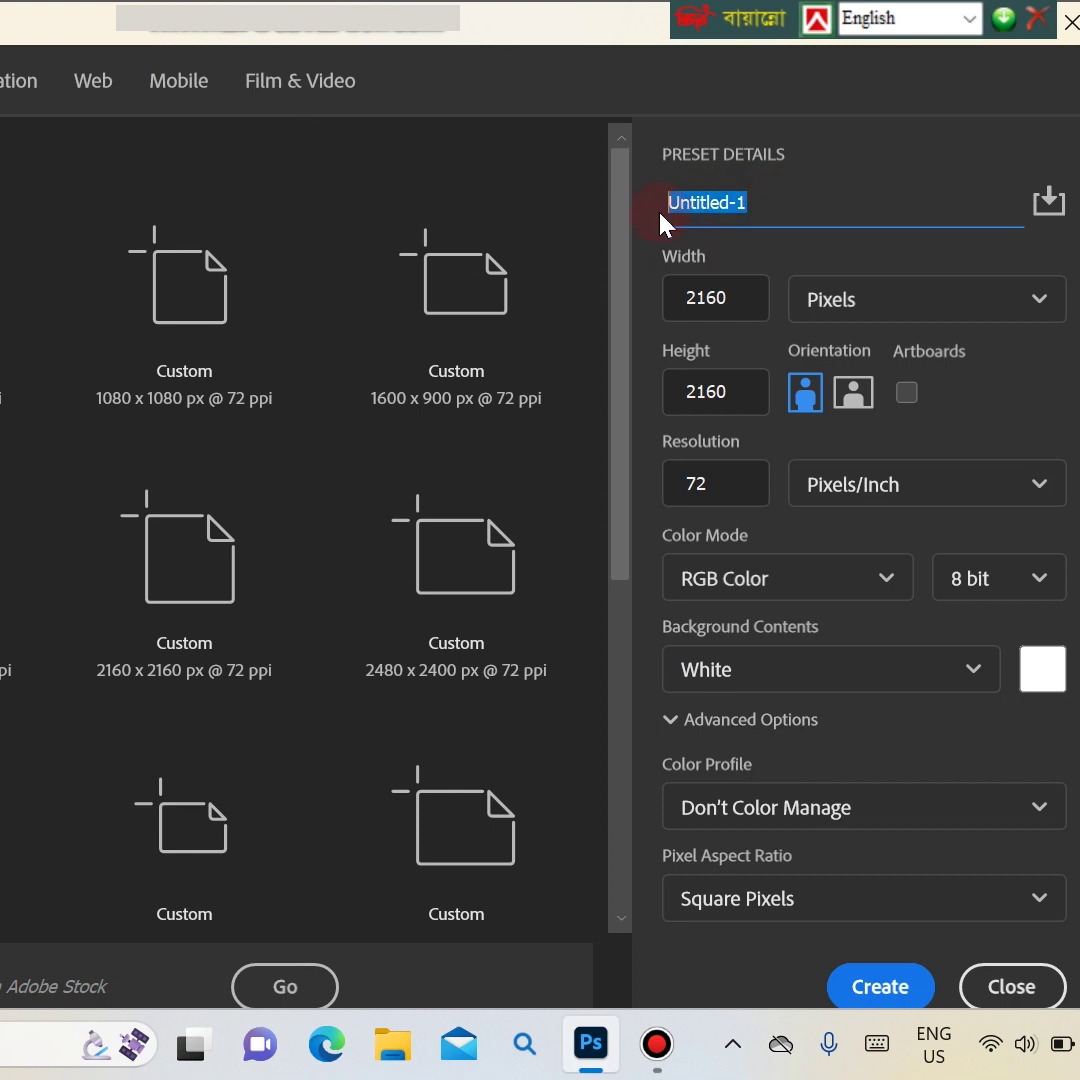
{"action": "type", "text": "Vasline post design"}
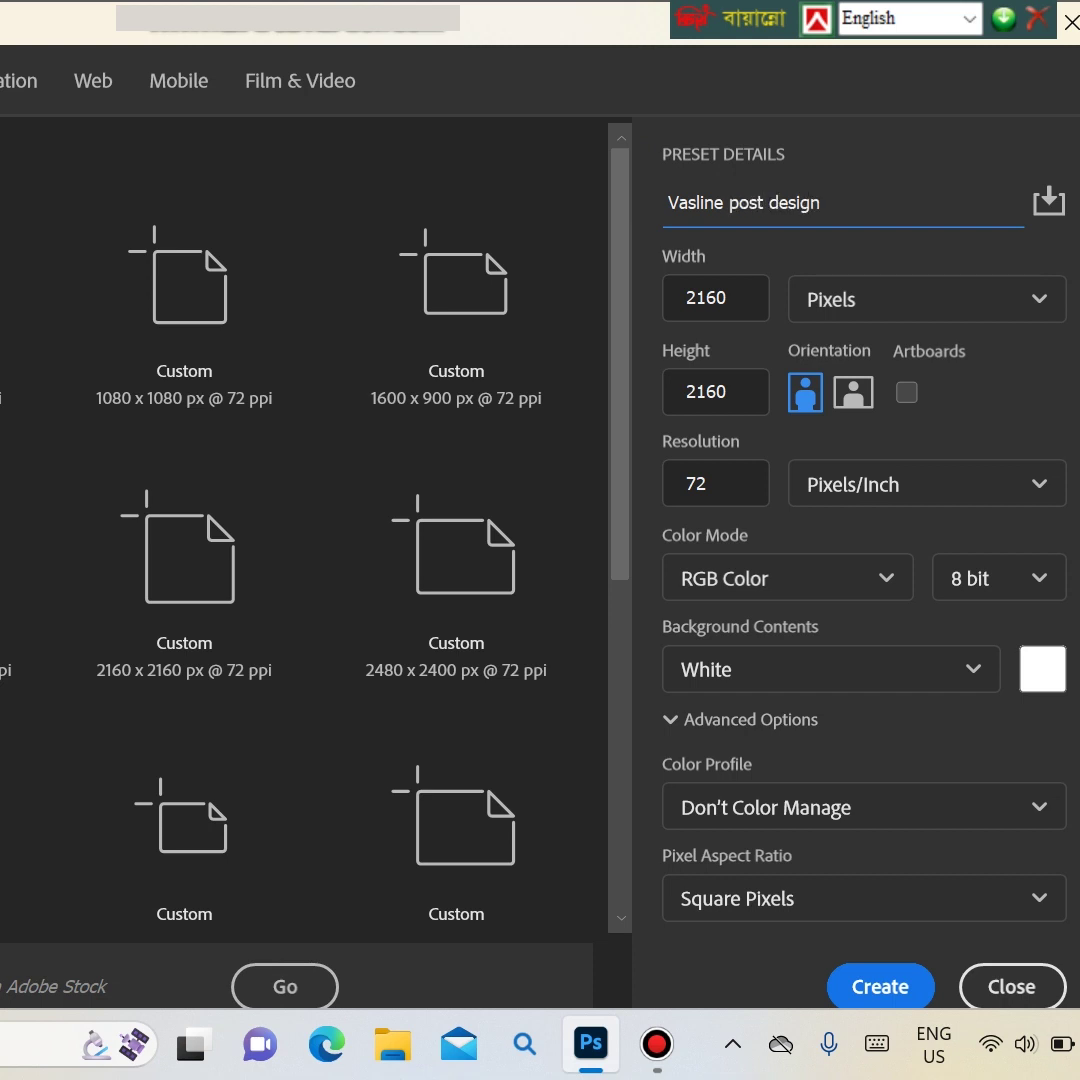
{"action": "left_click", "coordinate": [681, 299]}
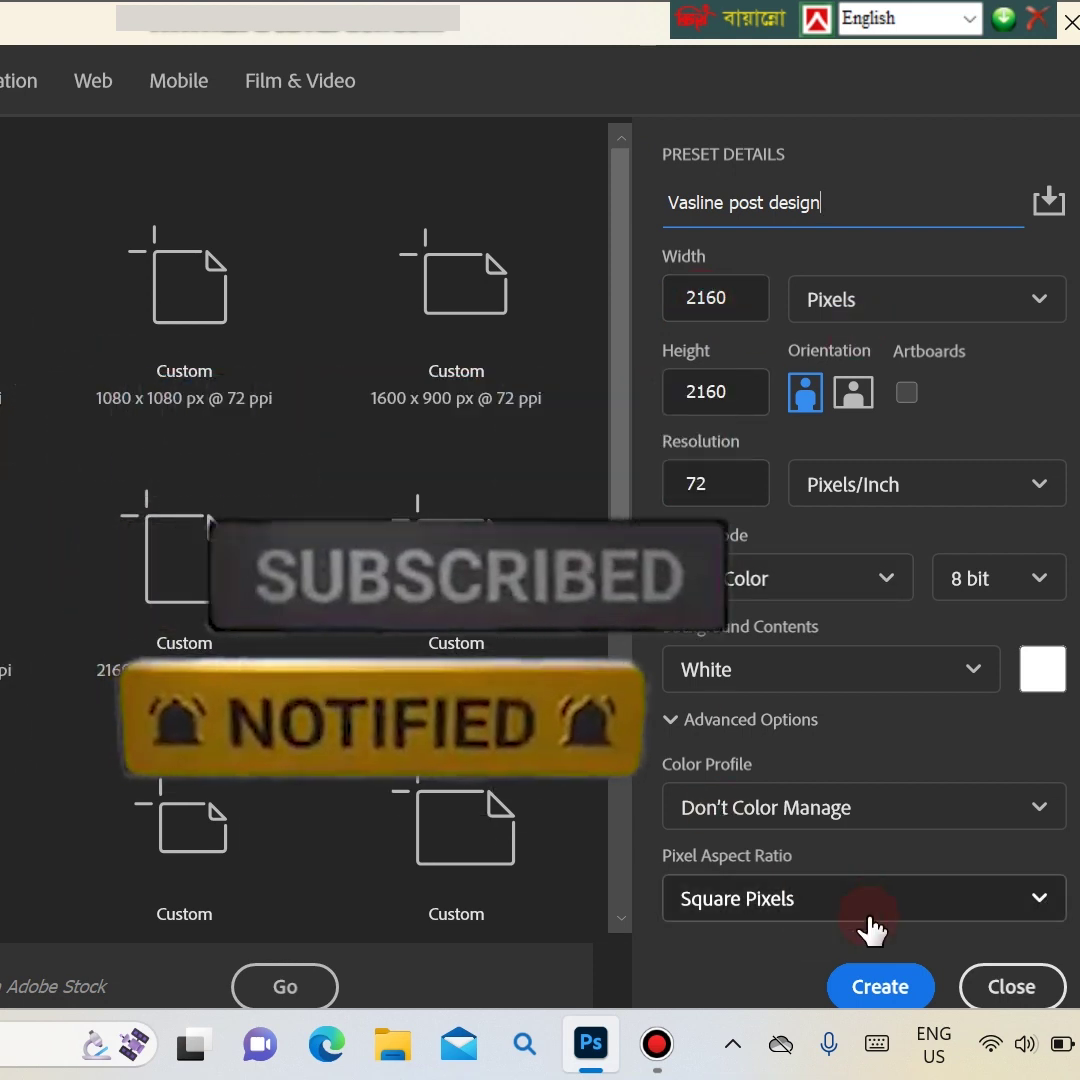
{"action": "left_click", "coordinate": [880, 987]}
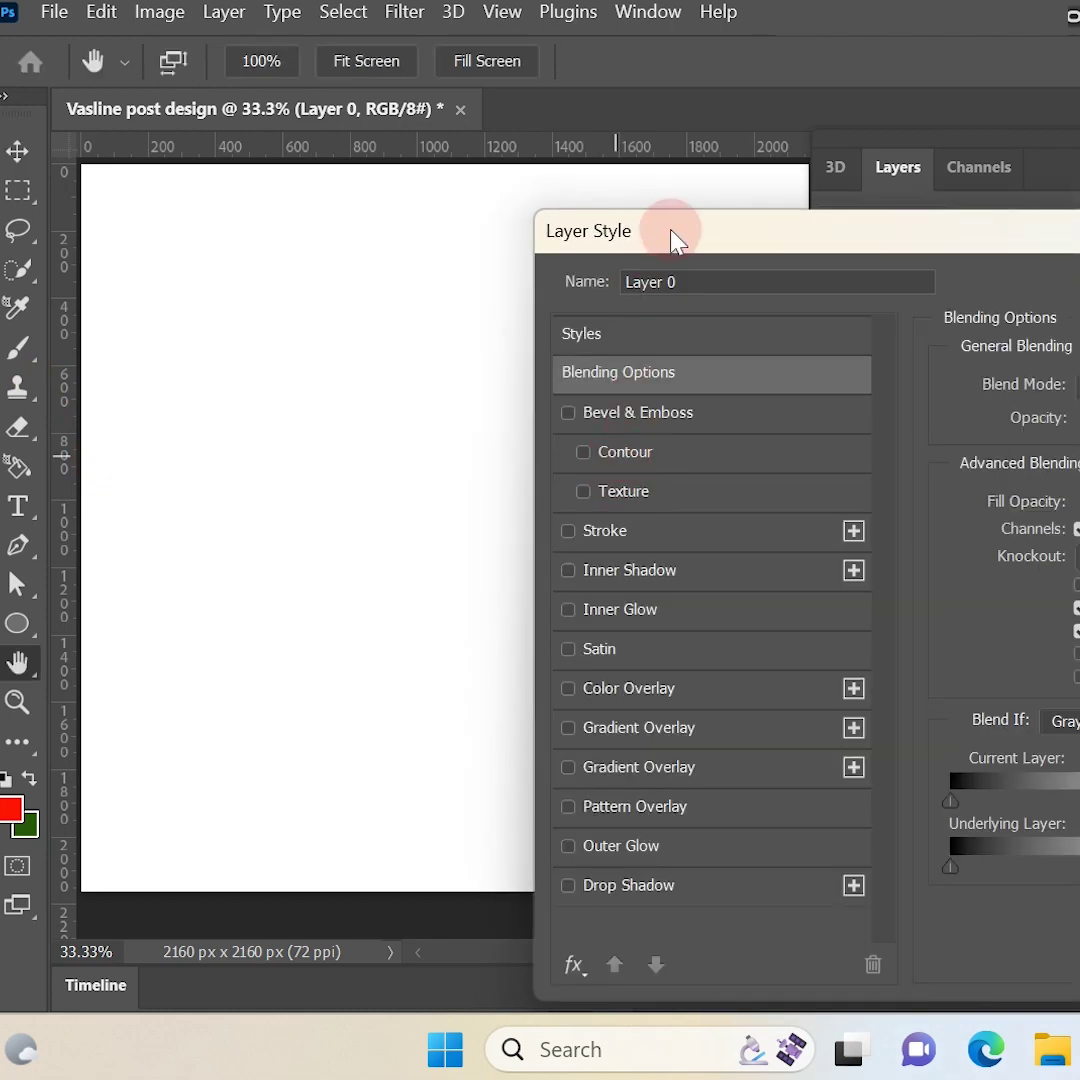
- Give Layer 0 a radial Gradient Overlay and bring up its gradient colours for editing
{"action": "left_click_drag", "start_coordinate": [672, 238], "coordinate": [542, 24]}
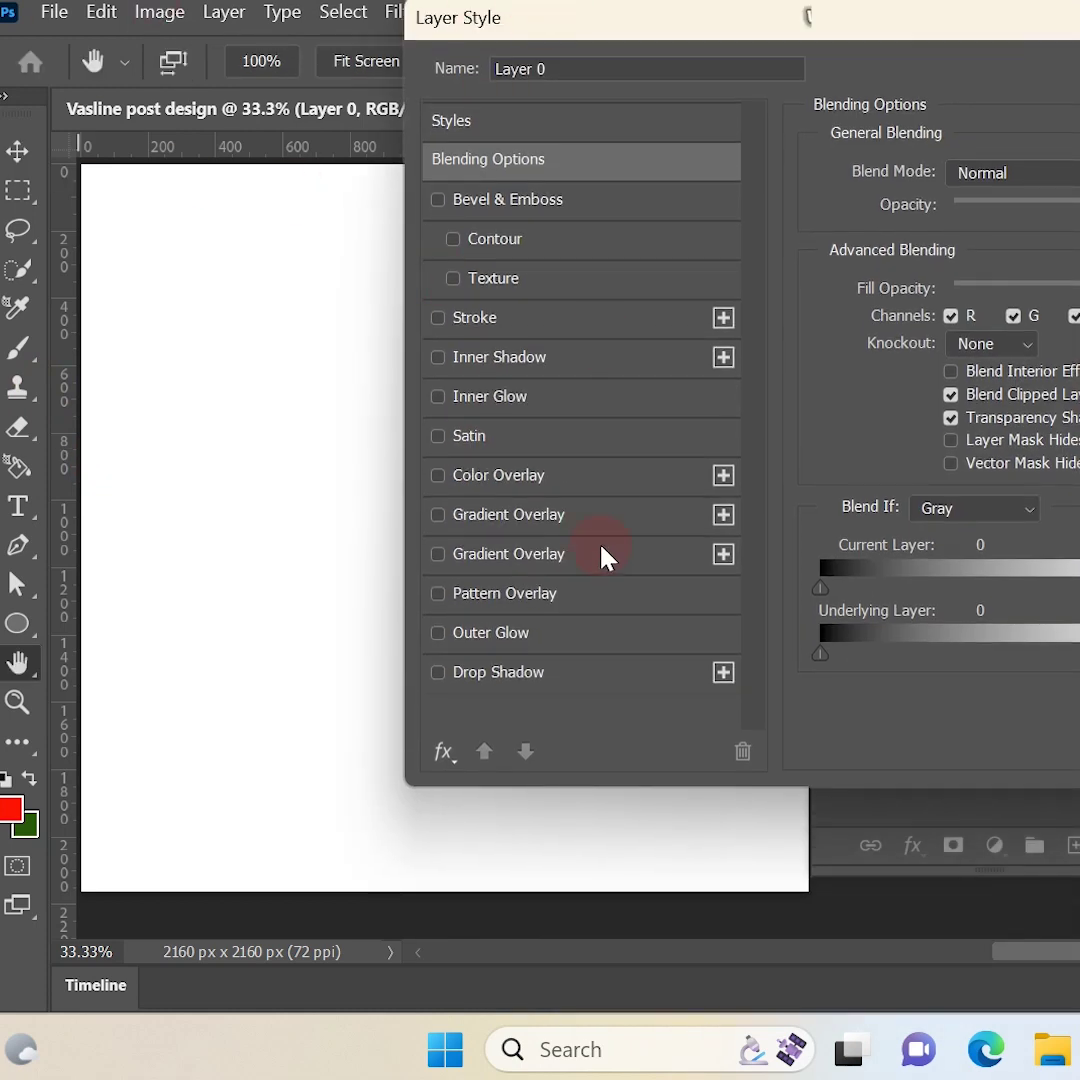
{"action": "left_click", "coordinate": [517, 518]}
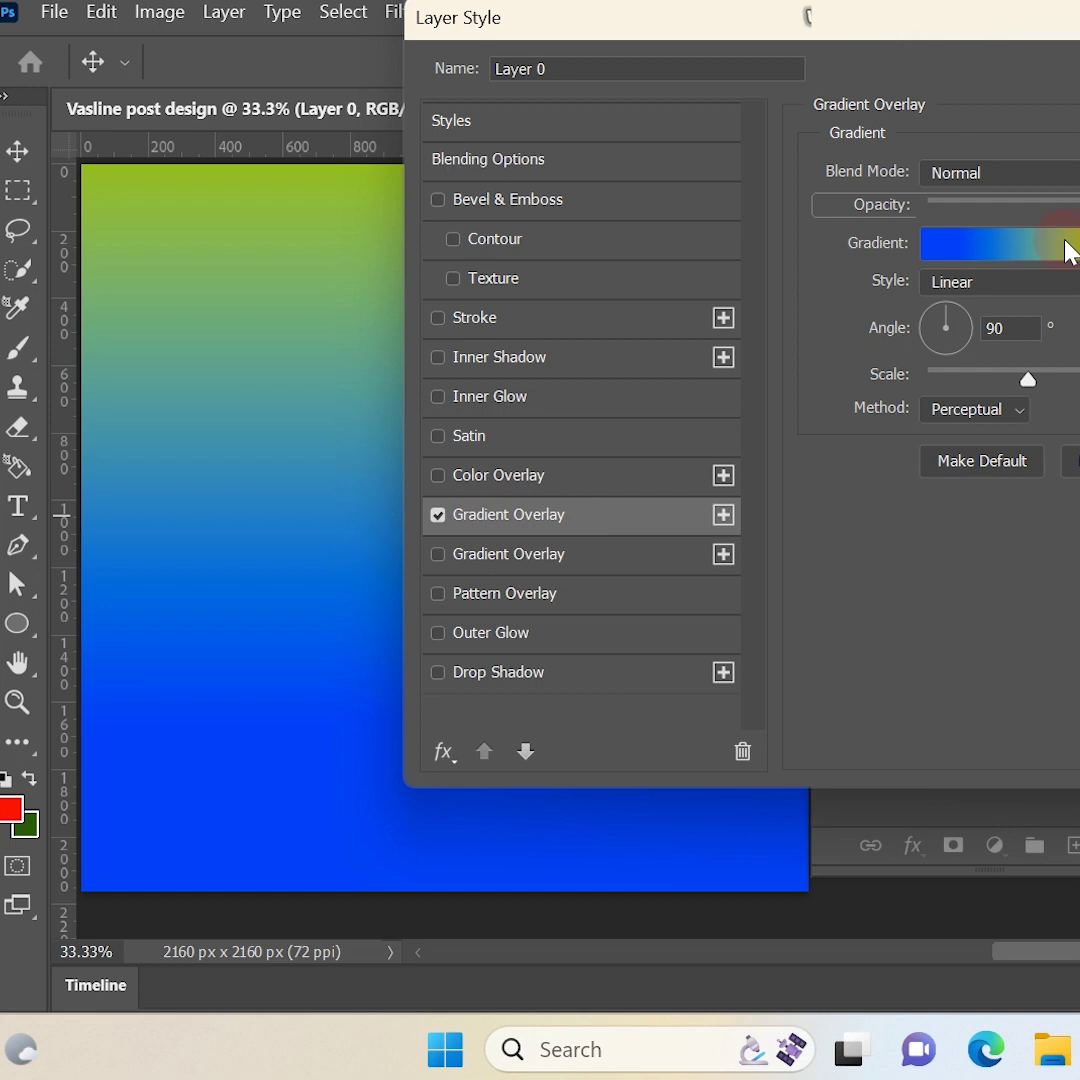
{"action": "left_click", "coordinate": [1068, 285]}
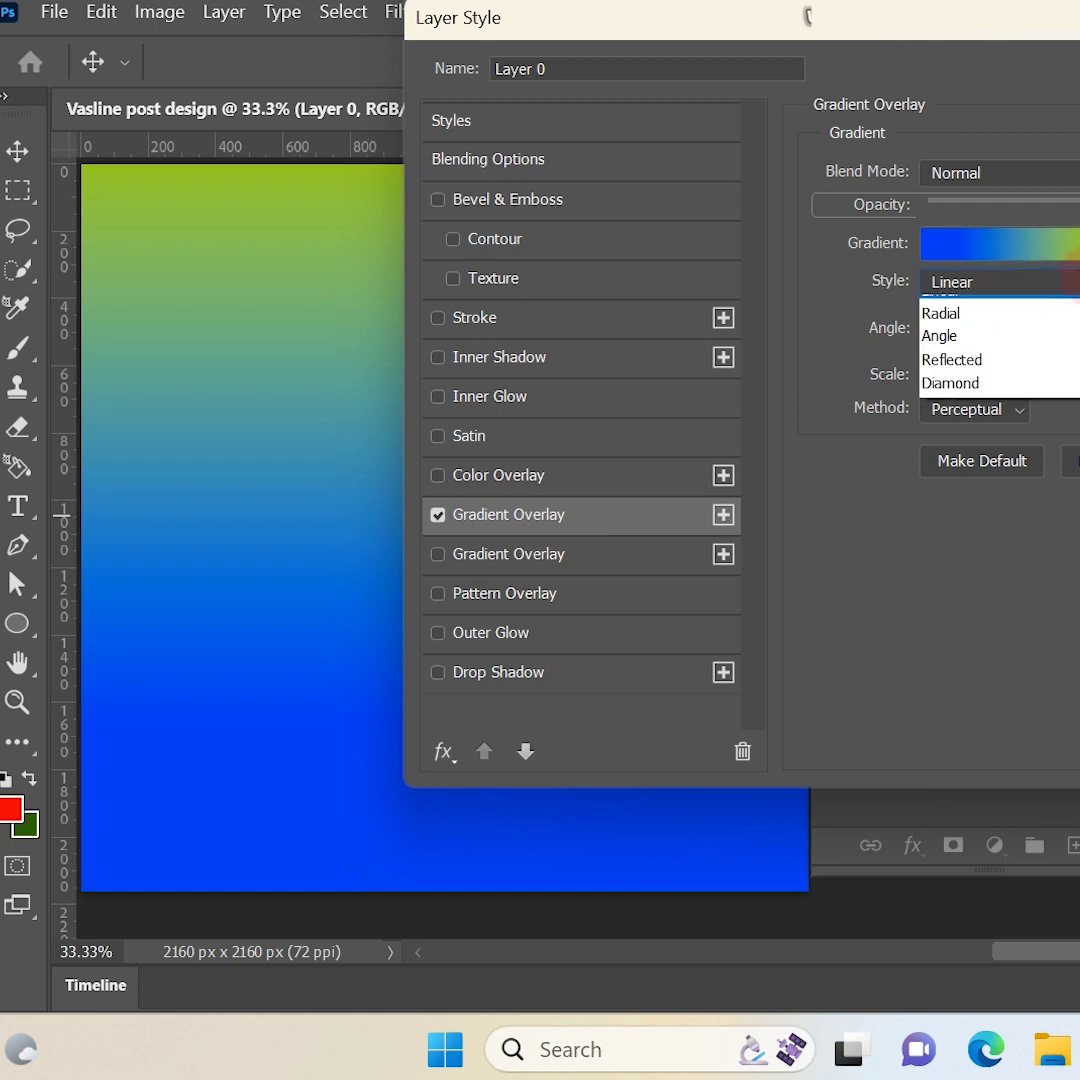
{"action": "left_click", "coordinate": [970, 335]}
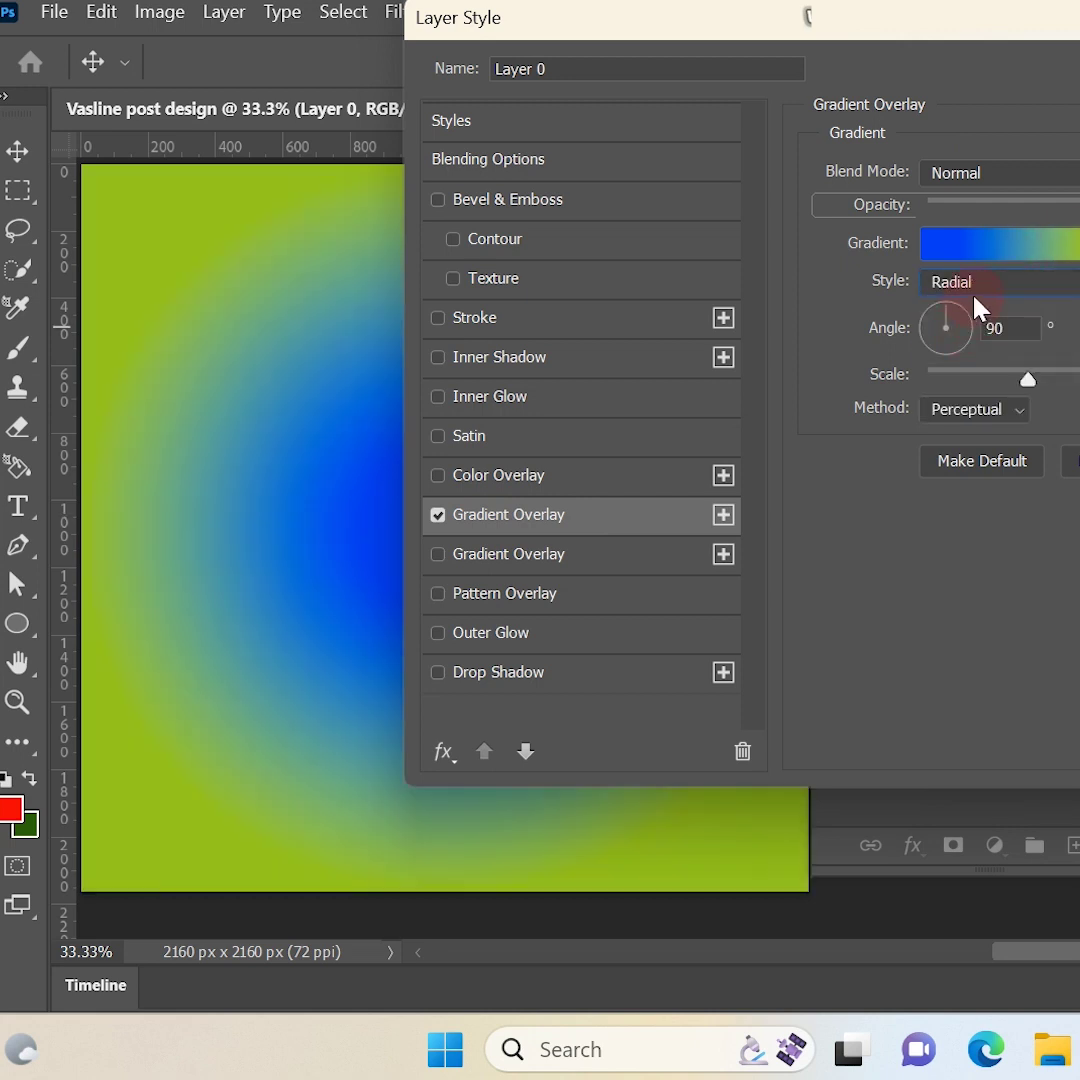
{"action": "left_click", "coordinate": [980, 243]}
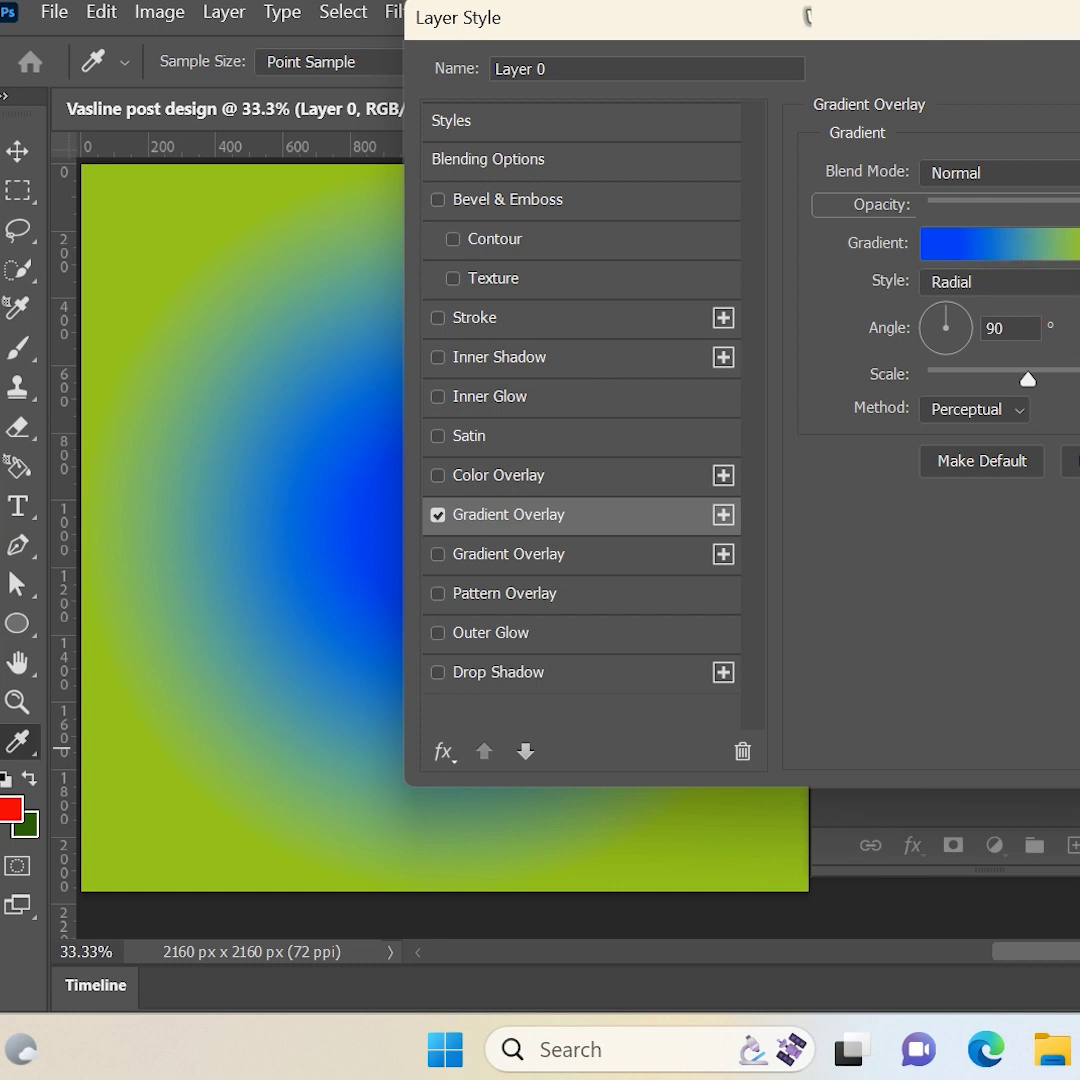
{"action": "left_click", "coordinate": [1000, 243]}
{"action": "left_click_drag", "start_coordinate": [504, 146], "coordinate": [667, 33]}
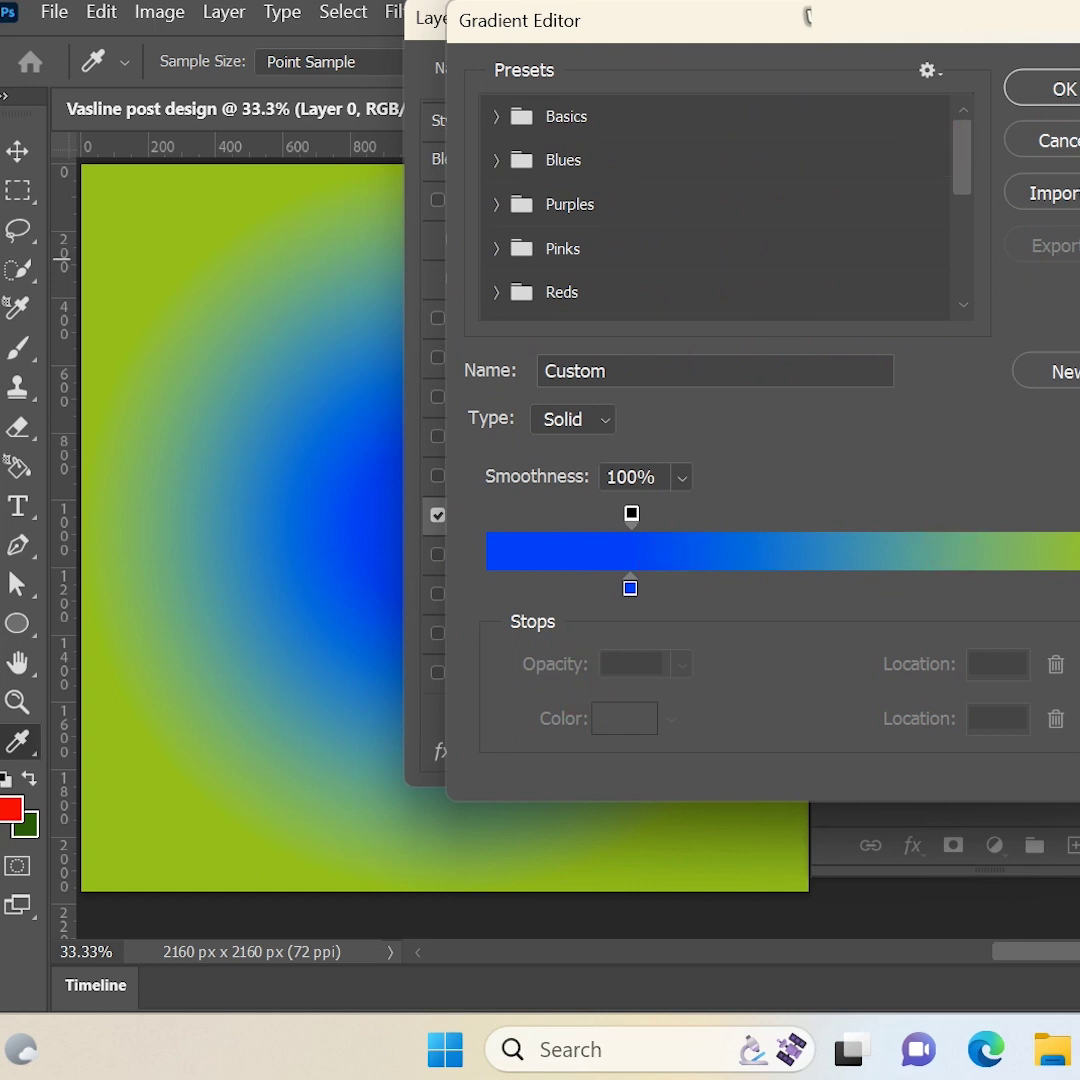
- Change the gradient's green end stop to dark blue, removing the extra stop
{"action": "left_click", "coordinate": [1075, 586]}
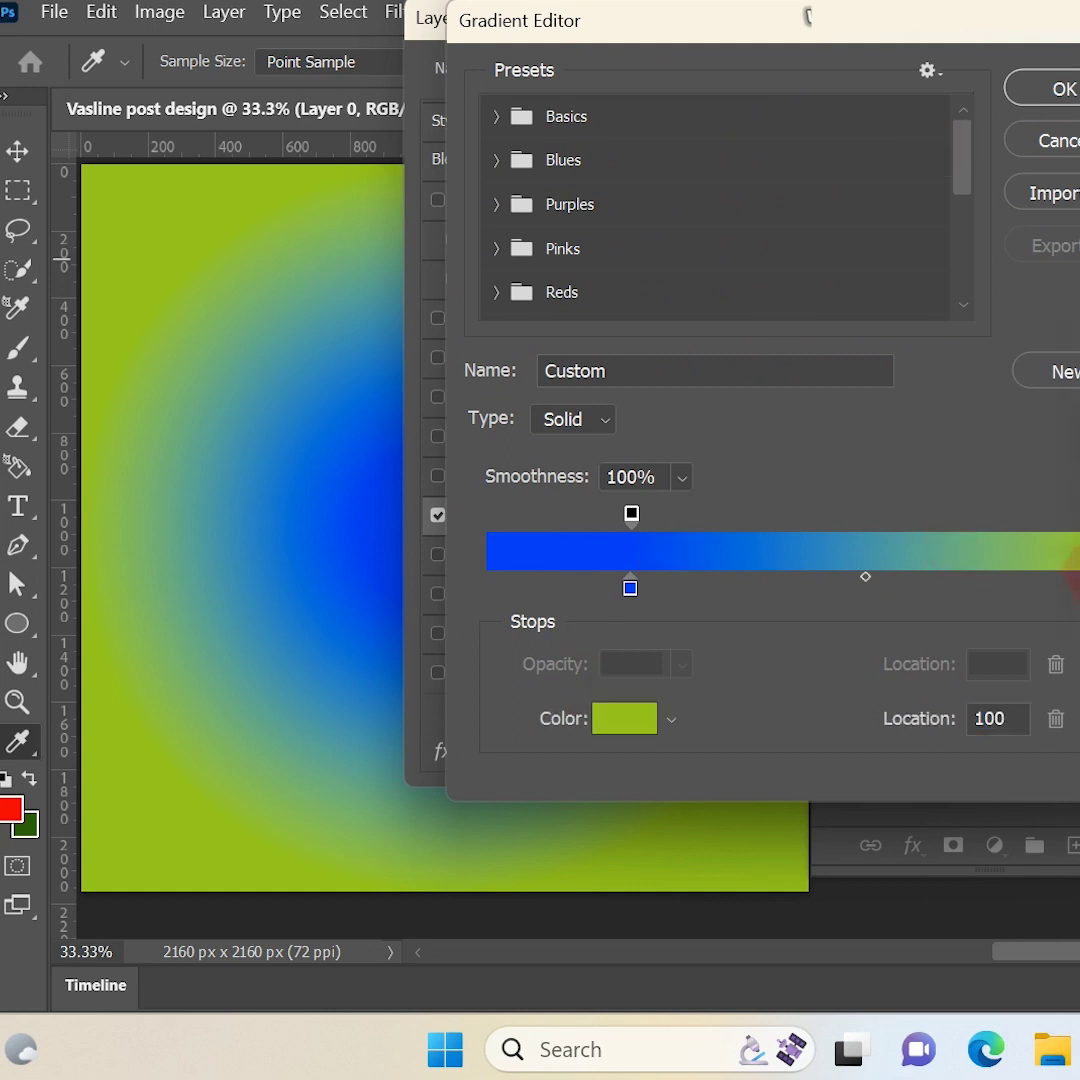
{"action": "left_click", "coordinate": [1075, 500]}
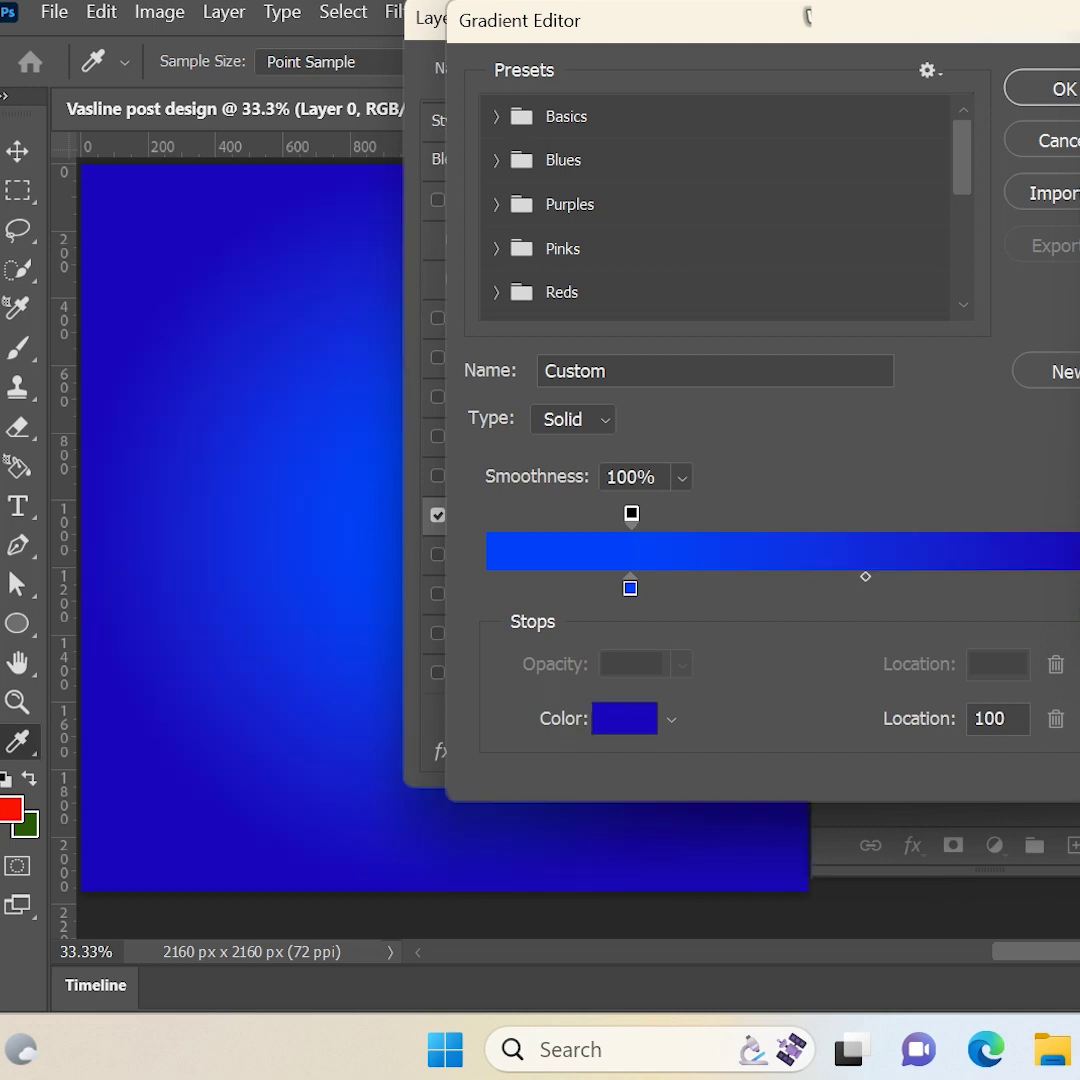
{"action": "left_click", "coordinate": [625, 588]}
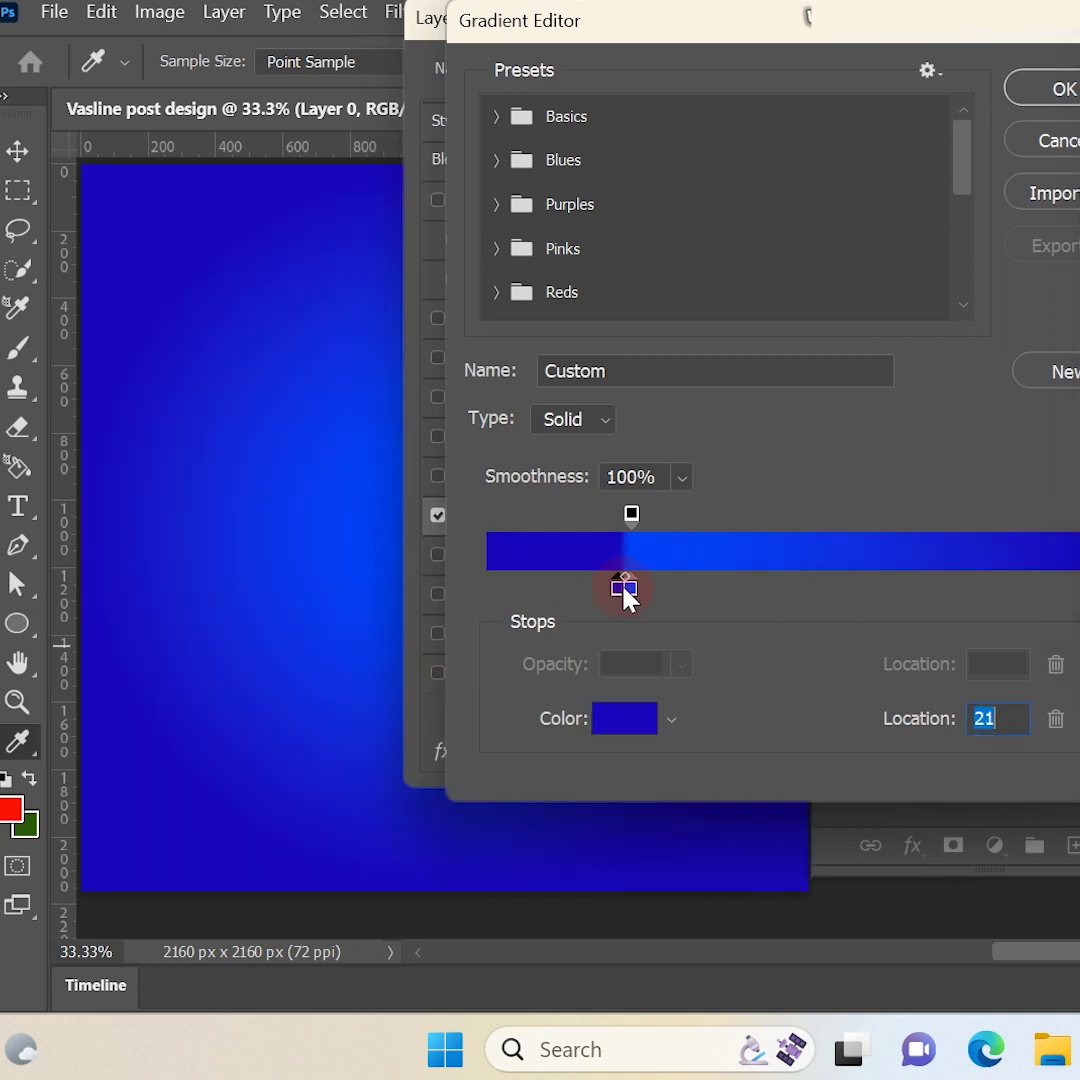
{"action": "left_click_drag", "start_coordinate": [625, 588], "coordinate": [488, 588]}
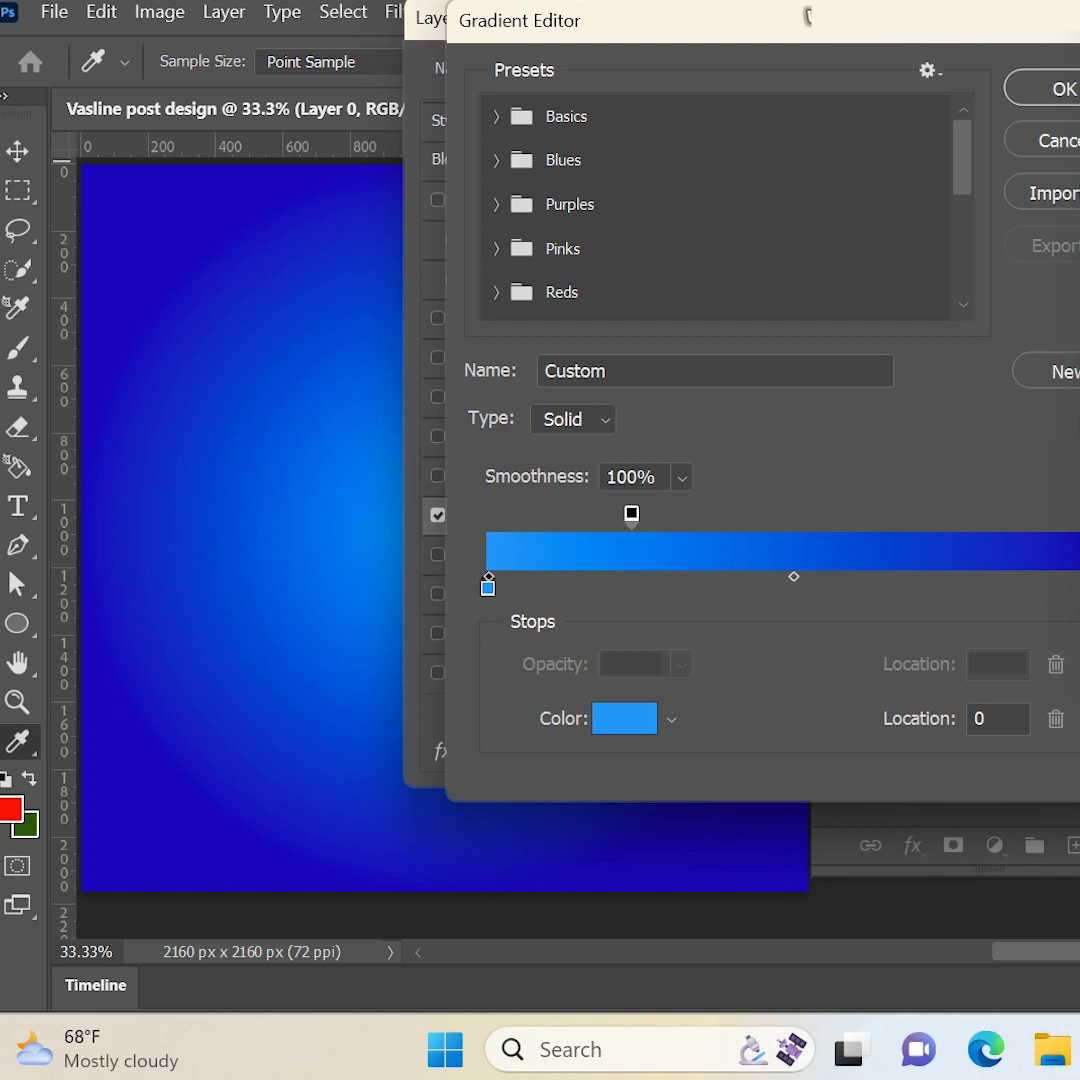
- Set the colour midpoint to 55 and the opacity stop to 96%, then confirm the gradient
{"action": "left_click", "coordinate": [794, 580]}
{"action": "mouse_move", "coordinate": [792, 579]}
{"action": "left_mouse_down"}
{"action": "mouse_move", "coordinate": [889, 580]}
{"action": "mouse_move", "coordinate": [827, 576]}
{"action": "left_mouse_up"}
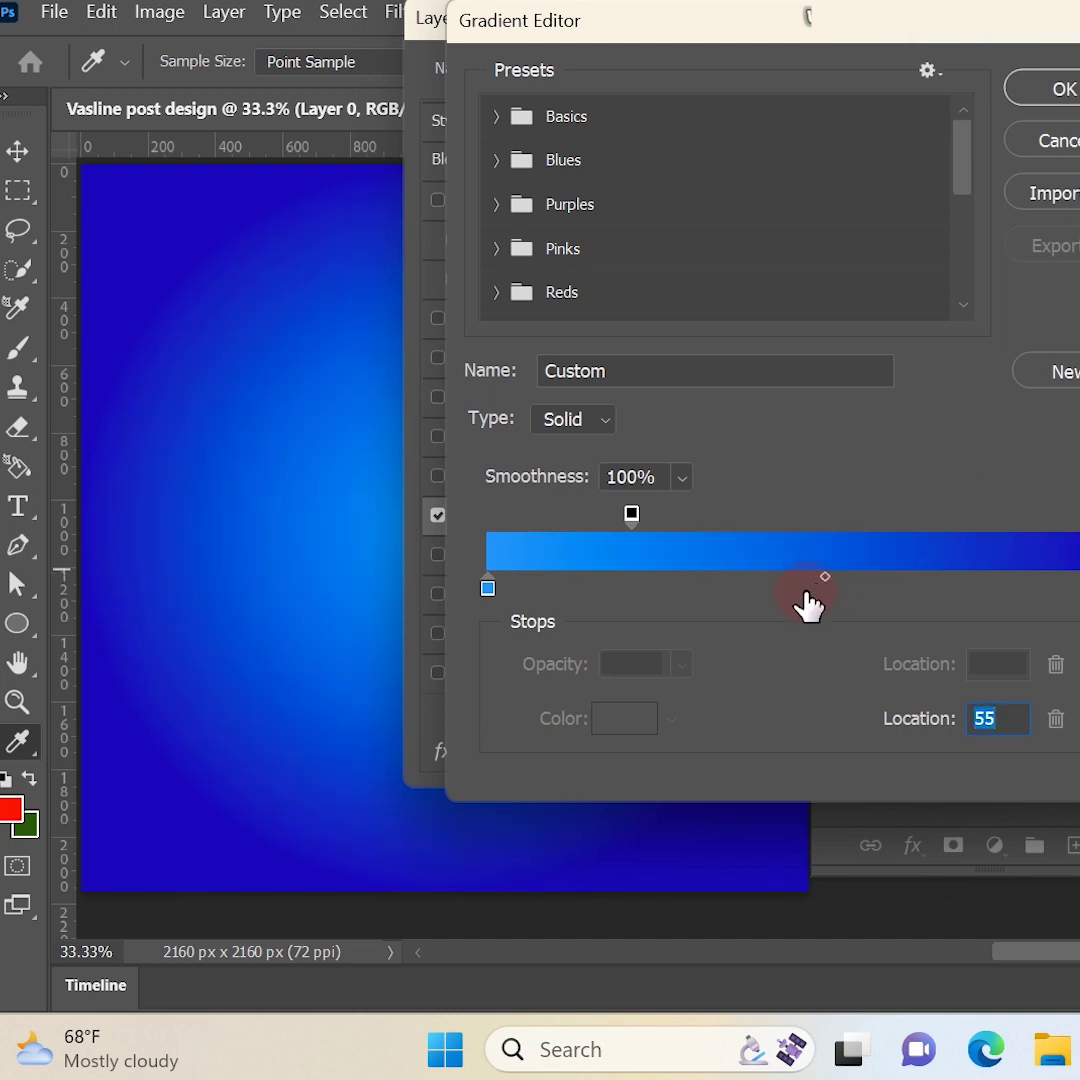
{"action": "left_click", "coordinate": [1043, 92]}
{"action": "mouse_move", "coordinate": [633, 527]}
{"action": "left_mouse_down"}
{"action": "mouse_move", "coordinate": [745, 527]}
{"action": "mouse_move", "coordinate": [662, 527]}
{"action": "left_mouse_up"}
{"action": "left_click", "coordinate": [682, 665]}
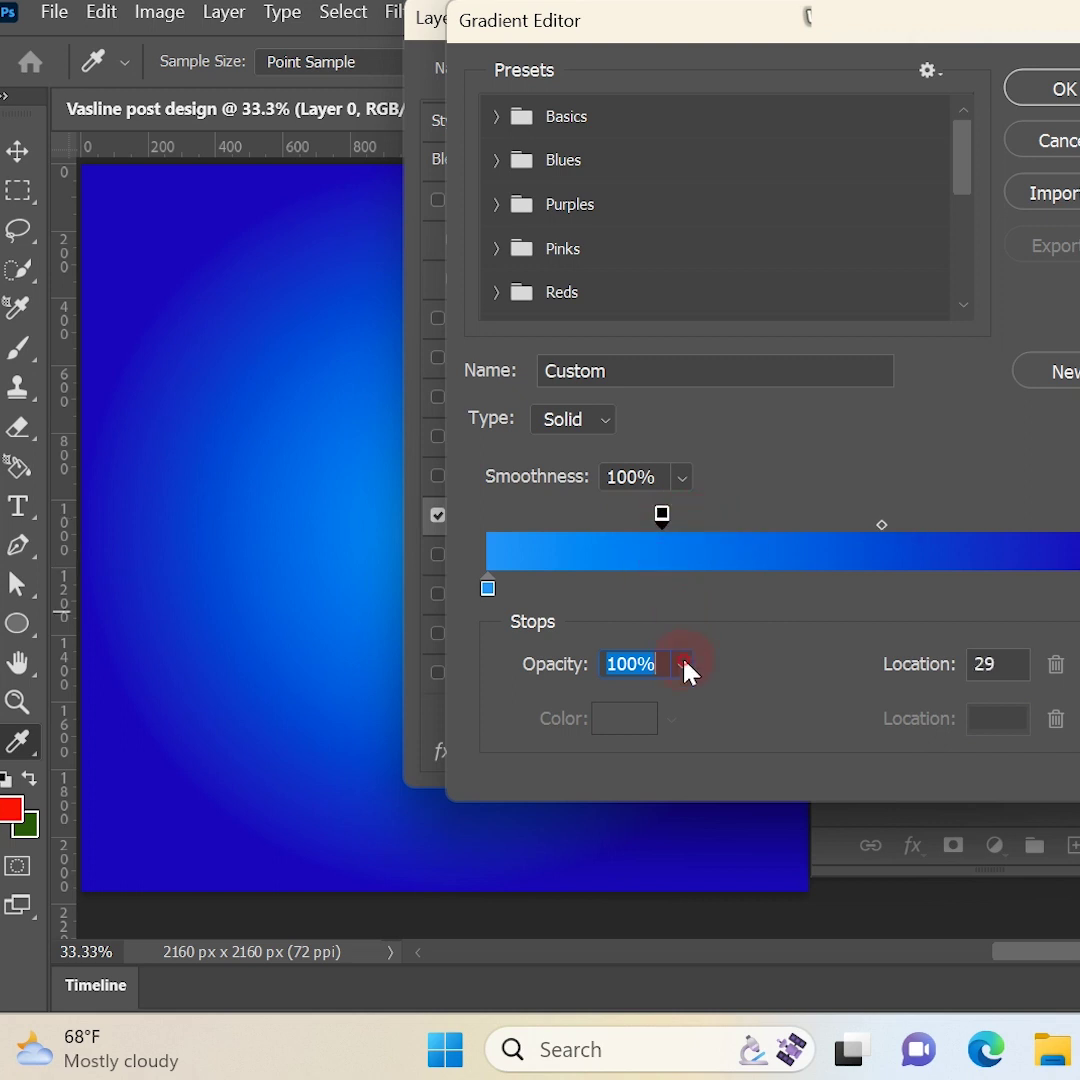
{"action": "left_click", "coordinate": [686, 699]}
{"action": "left_click_drag", "start_coordinate": [688, 706], "coordinate": [735, 708]}
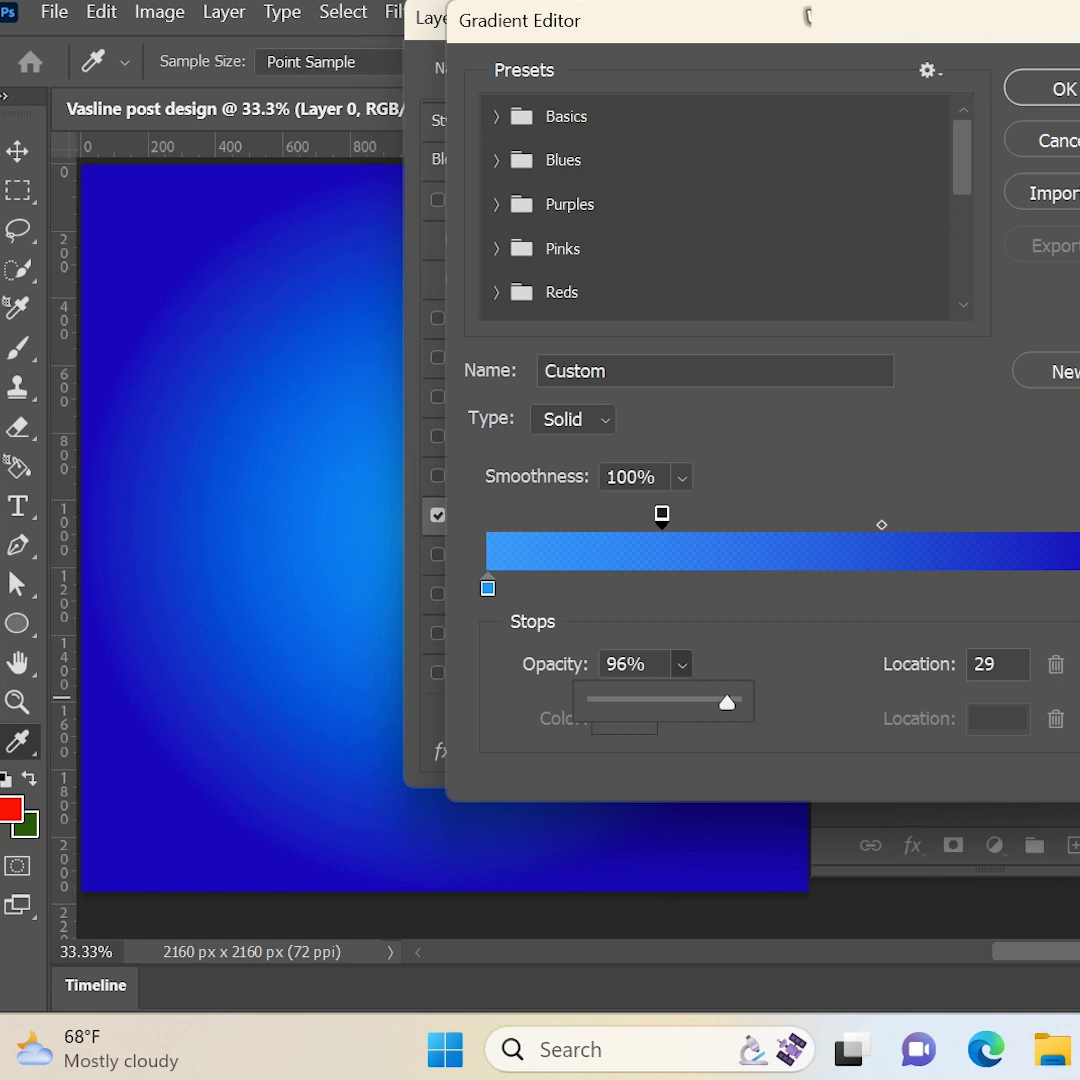
{"action": "left_click", "coordinate": [1064, 95]}
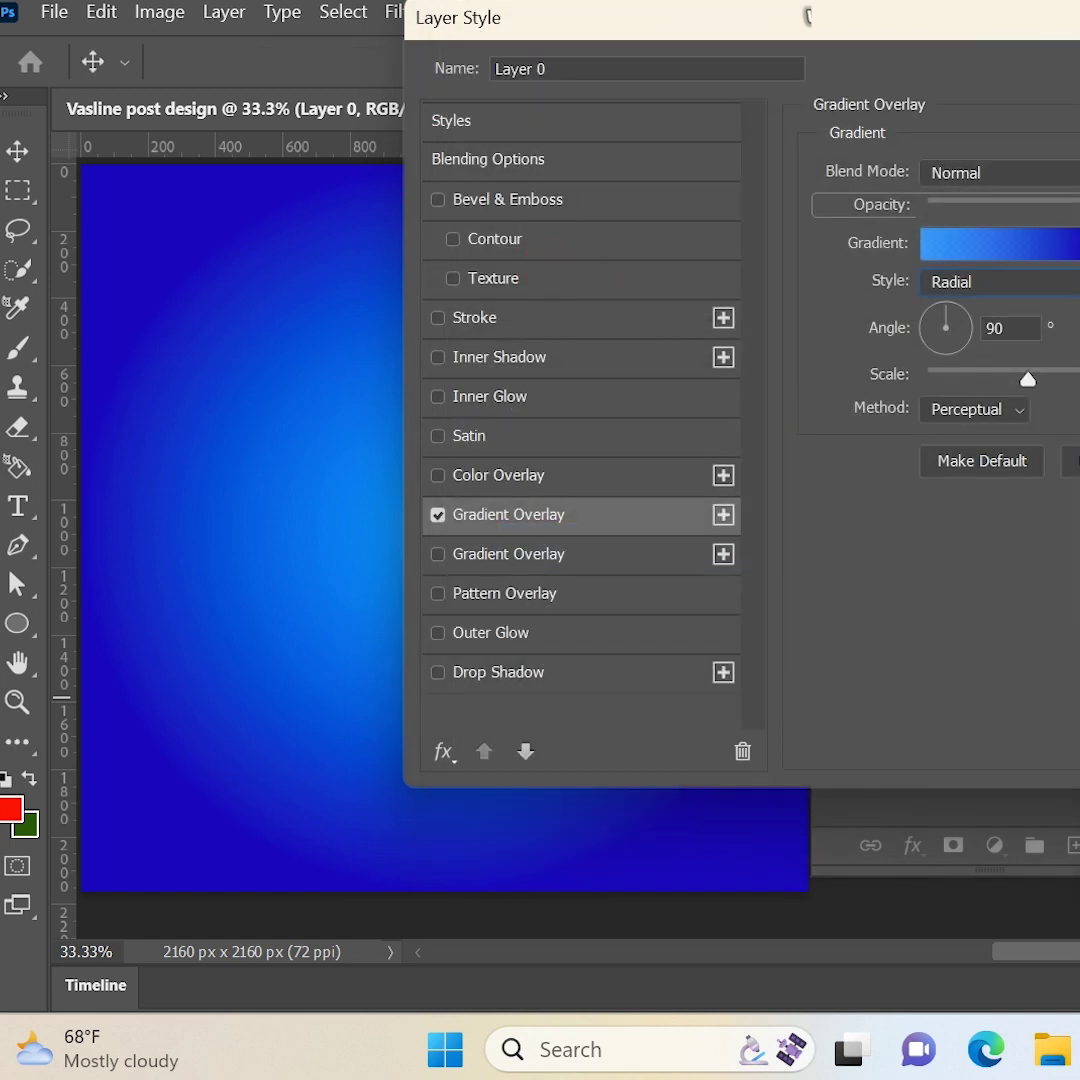
- Apply the layer style, then place the Vaseline jar image centred on the canvas at about 107%
{"action": "key", "text": "Return"}
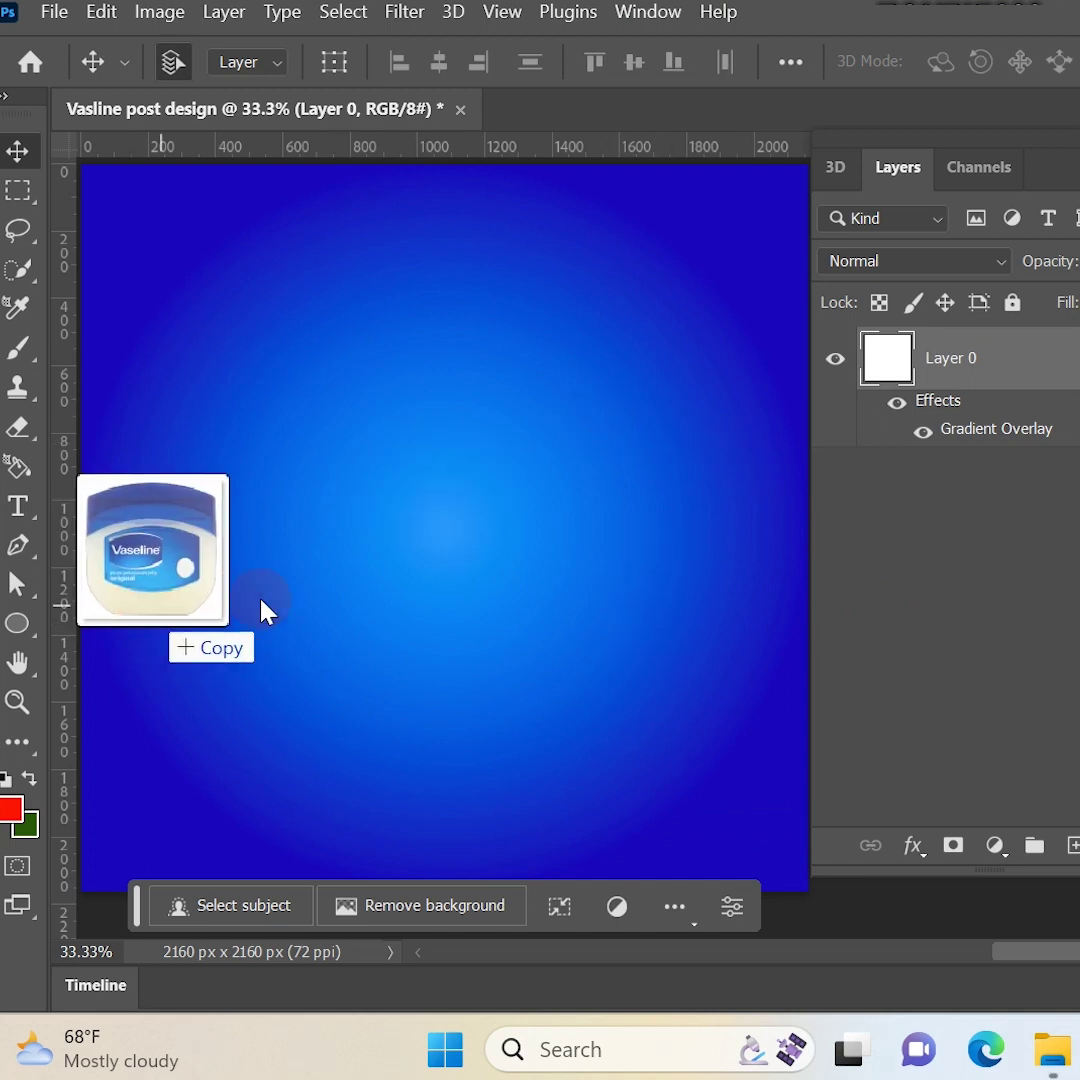
{"action": "left_click_drag", "start_coordinate": [422, 530], "coordinate": [338, 598]}
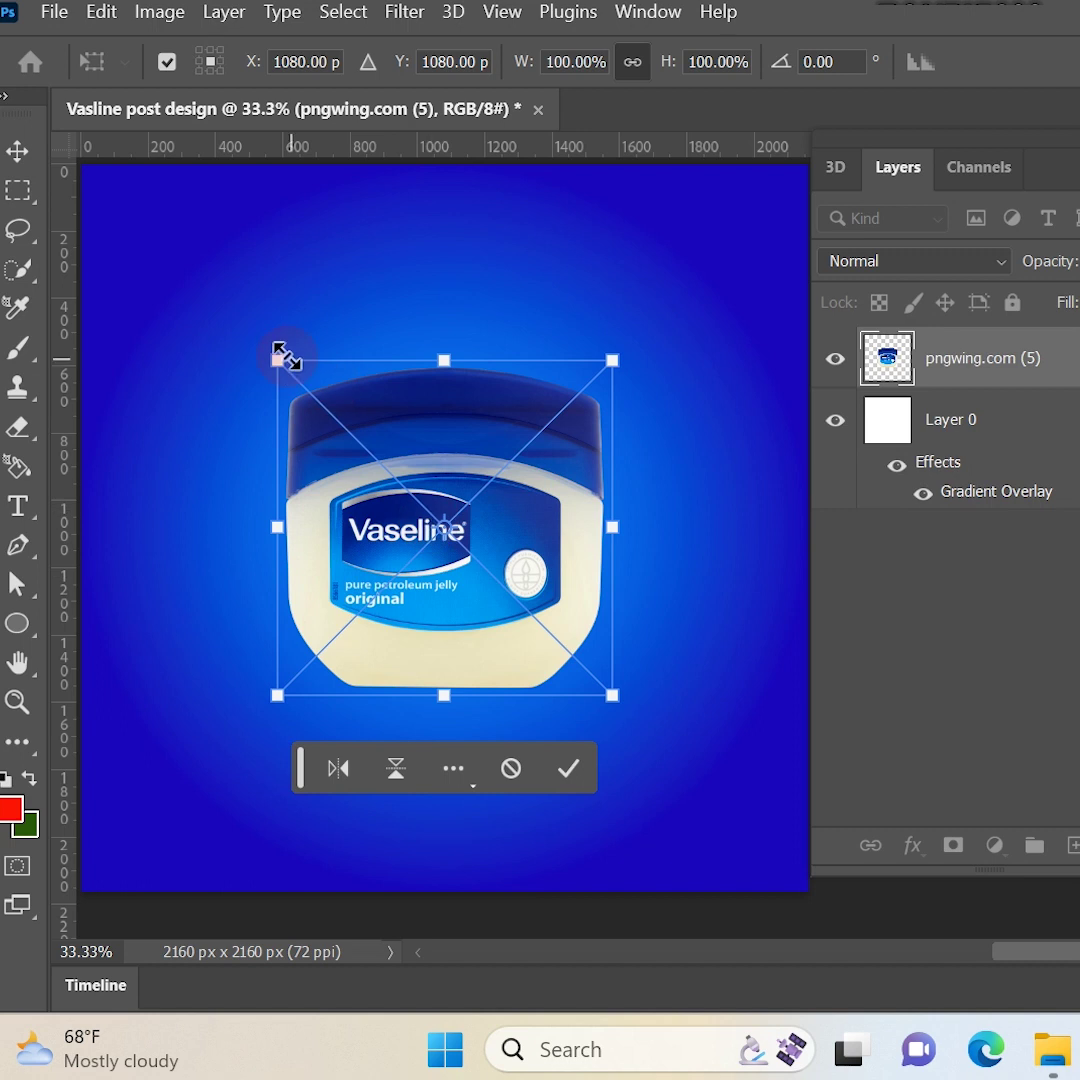
{"action": "mouse_move", "coordinate": [277, 360]}
{"action": "left_mouse_down"}
{"action": "mouse_move", "coordinate": [219, 285]}
{"action": "mouse_move", "coordinate": [200, 282]}
{"action": "left_mouse_up"}
{"action": "mouse_move", "coordinate": [357, 504]}
{"action": "left_mouse_down"}
{"action": "mouse_move", "coordinate": [435, 503]}
{"action": "mouse_move", "coordinate": [412, 490]}
{"action": "left_mouse_up"}
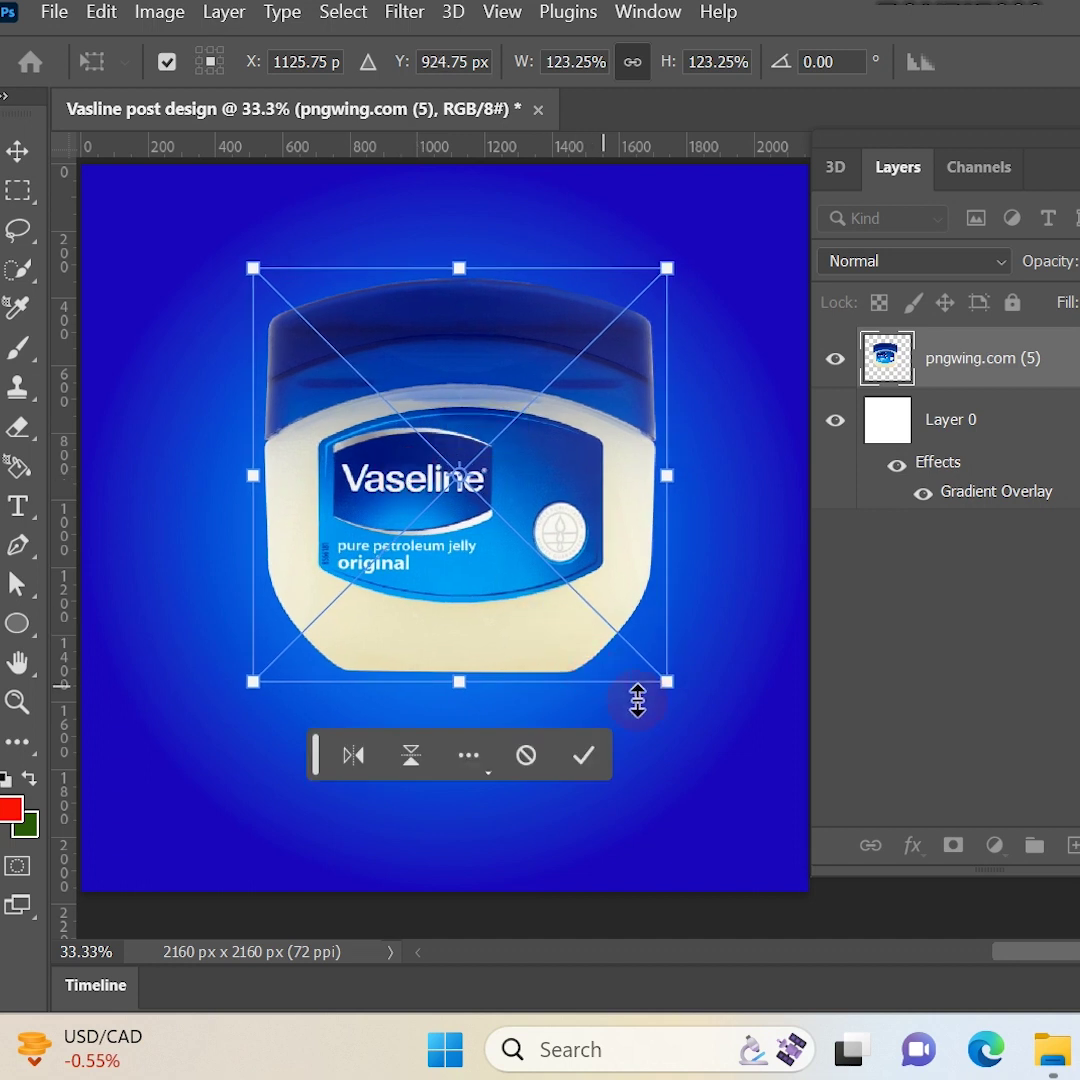
{"action": "left_click_drag", "start_coordinate": [662, 685], "coordinate": [612, 626]}
{"action": "left_click_drag", "start_coordinate": [476, 553], "coordinate": [525, 575]}
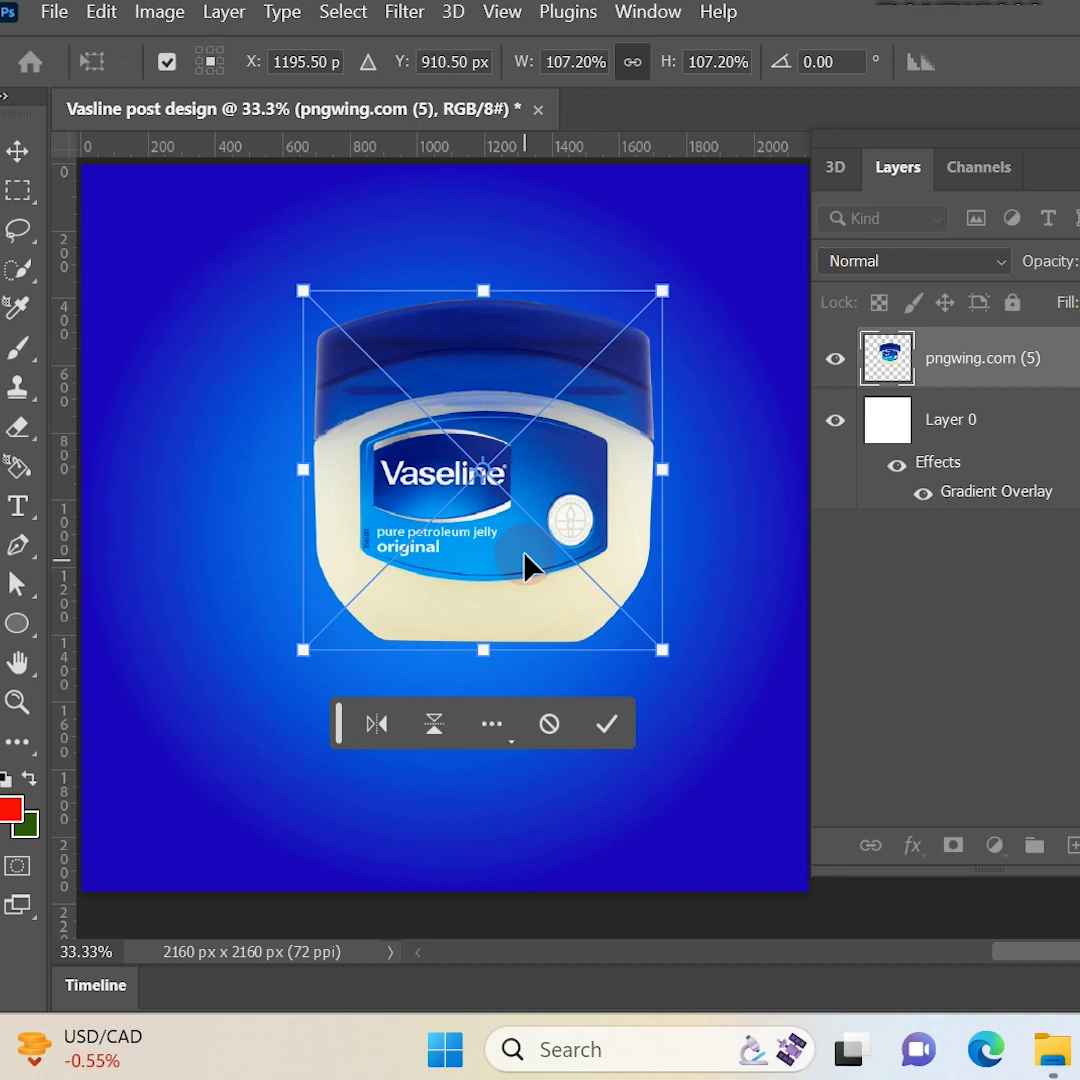
{"action": "left_click", "coordinate": [597, 718]}
{"action": "mouse_move", "coordinate": [489, 559]}
{"action": "left_mouse_down"}
{"action": "mouse_move", "coordinate": [482, 646]}
{"action": "mouse_move", "coordinate": [456, 653]}
{"action": "left_mouse_up"}
{"action": "left_click", "coordinate": [962, 370]}
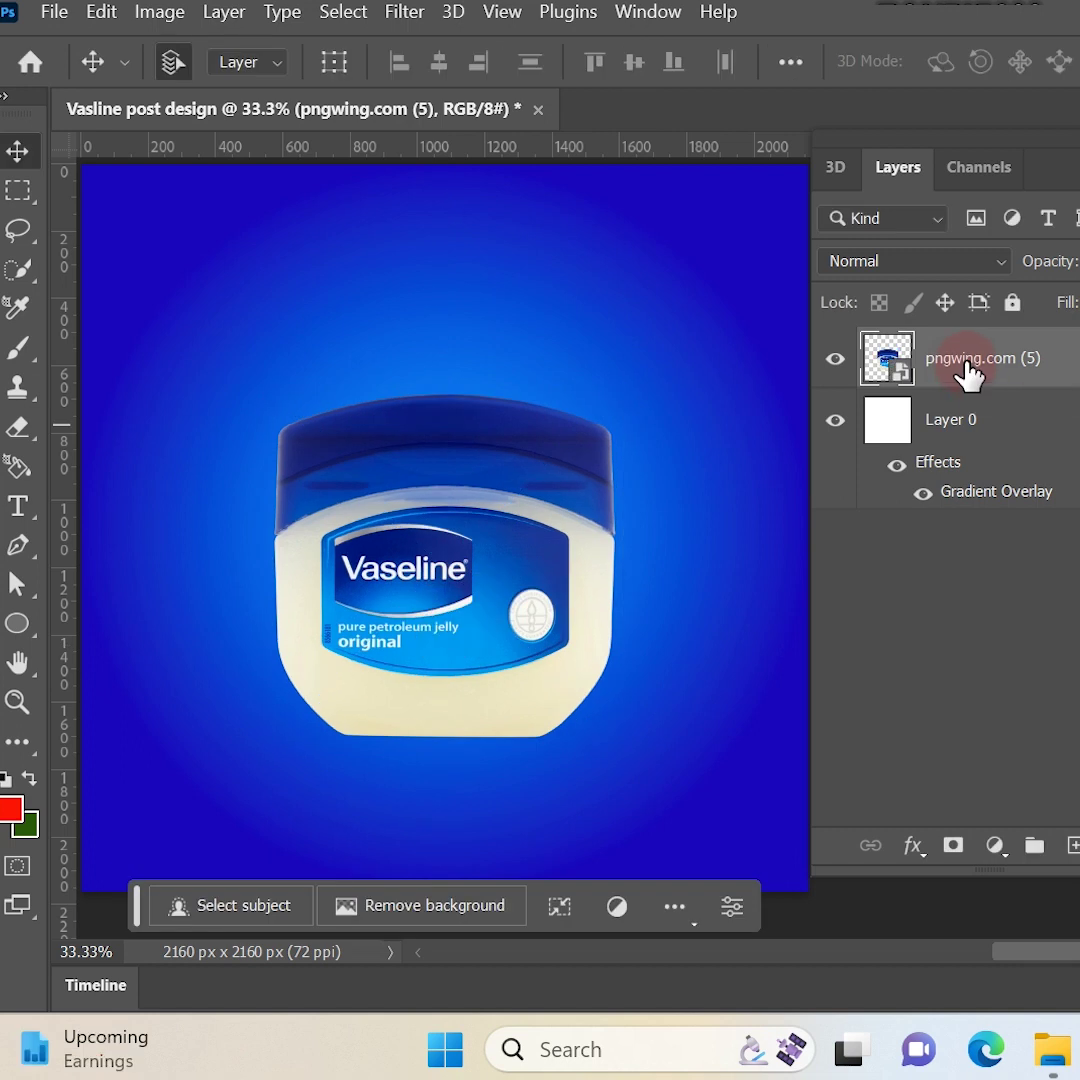
- Duplicate the jar layer and flip the copy horizontally
{"action": "key", "text": "ctrl+j"}
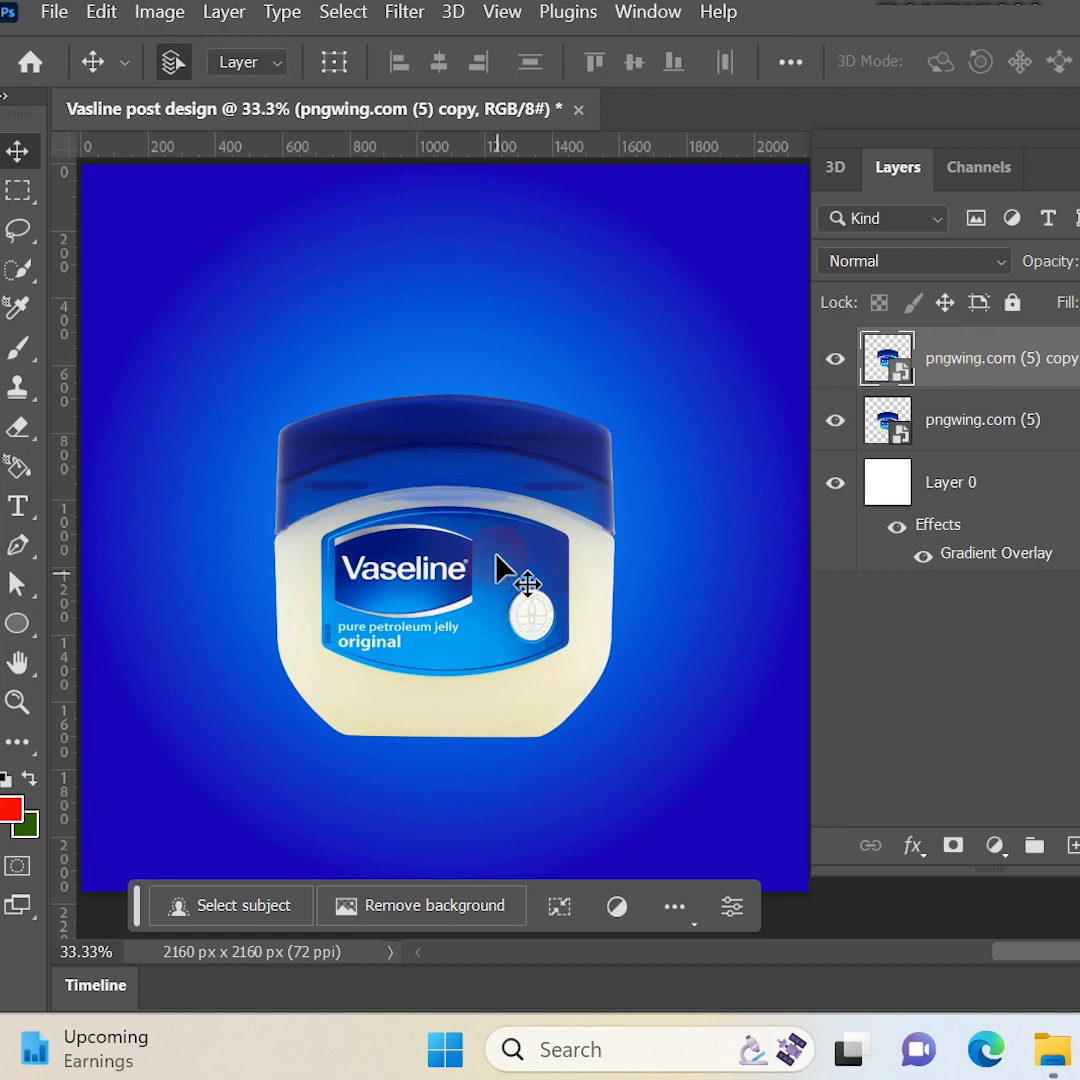
{"action": "key", "text": "ctrl+t"}
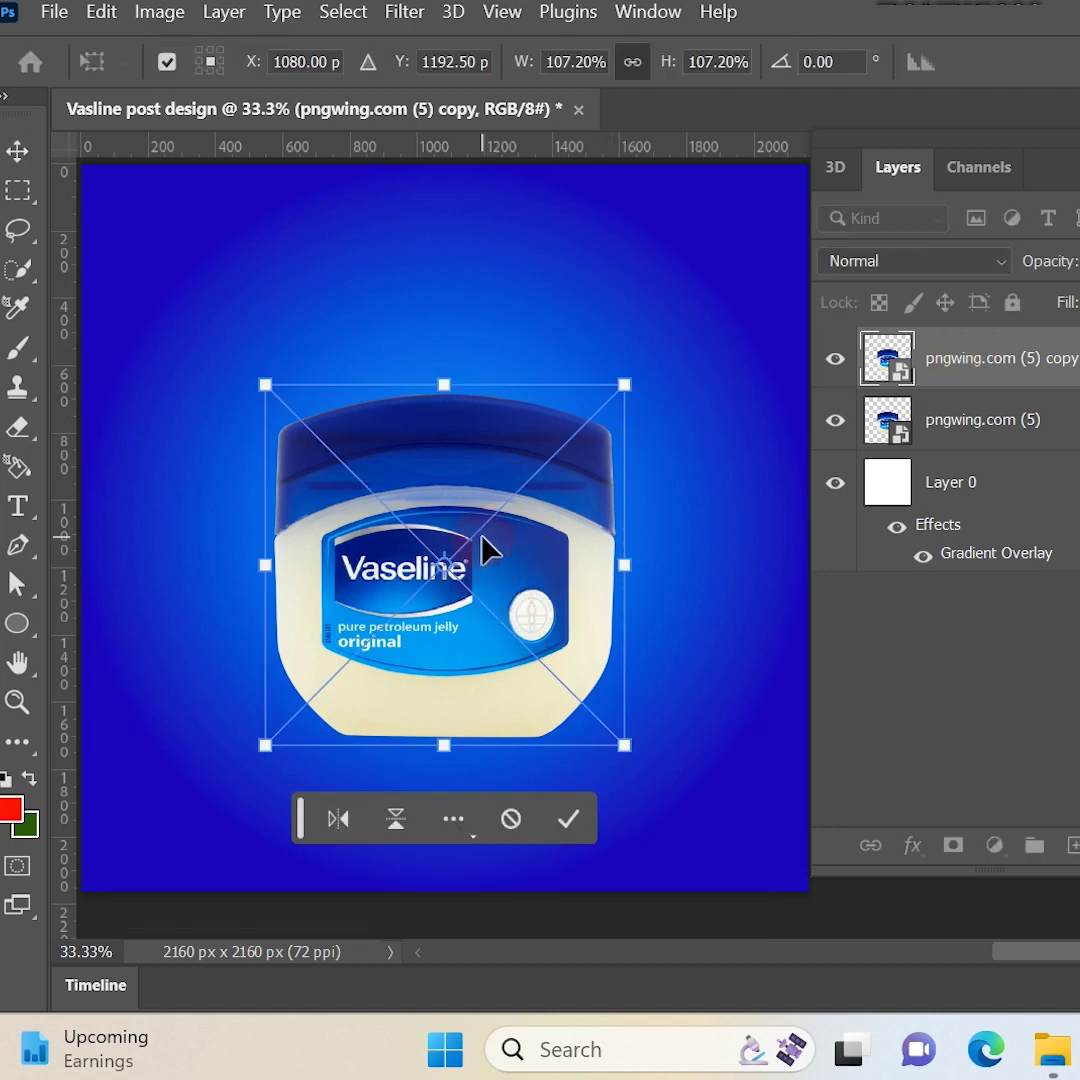
{"action": "right_click", "coordinate": [531, 515]}
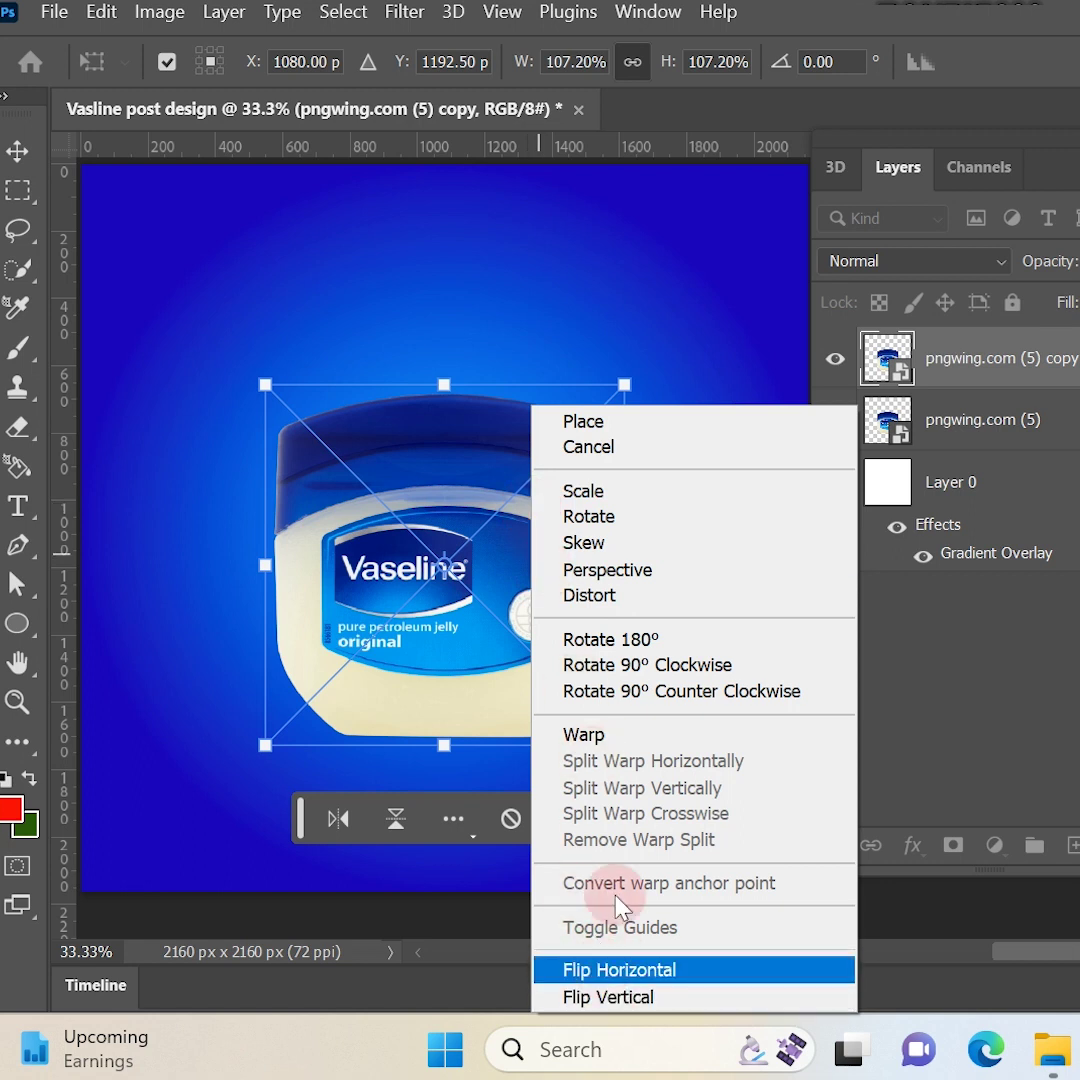
{"action": "left_click", "coordinate": [668, 972]}
{"action": "mouse_move", "coordinate": [440, 670]}
{"action": "left_mouse_down"}
{"action": "mouse_move", "coordinate": [427, 838]}
{"action": "mouse_move", "coordinate": [444, 757]}
{"action": "left_mouse_up"}
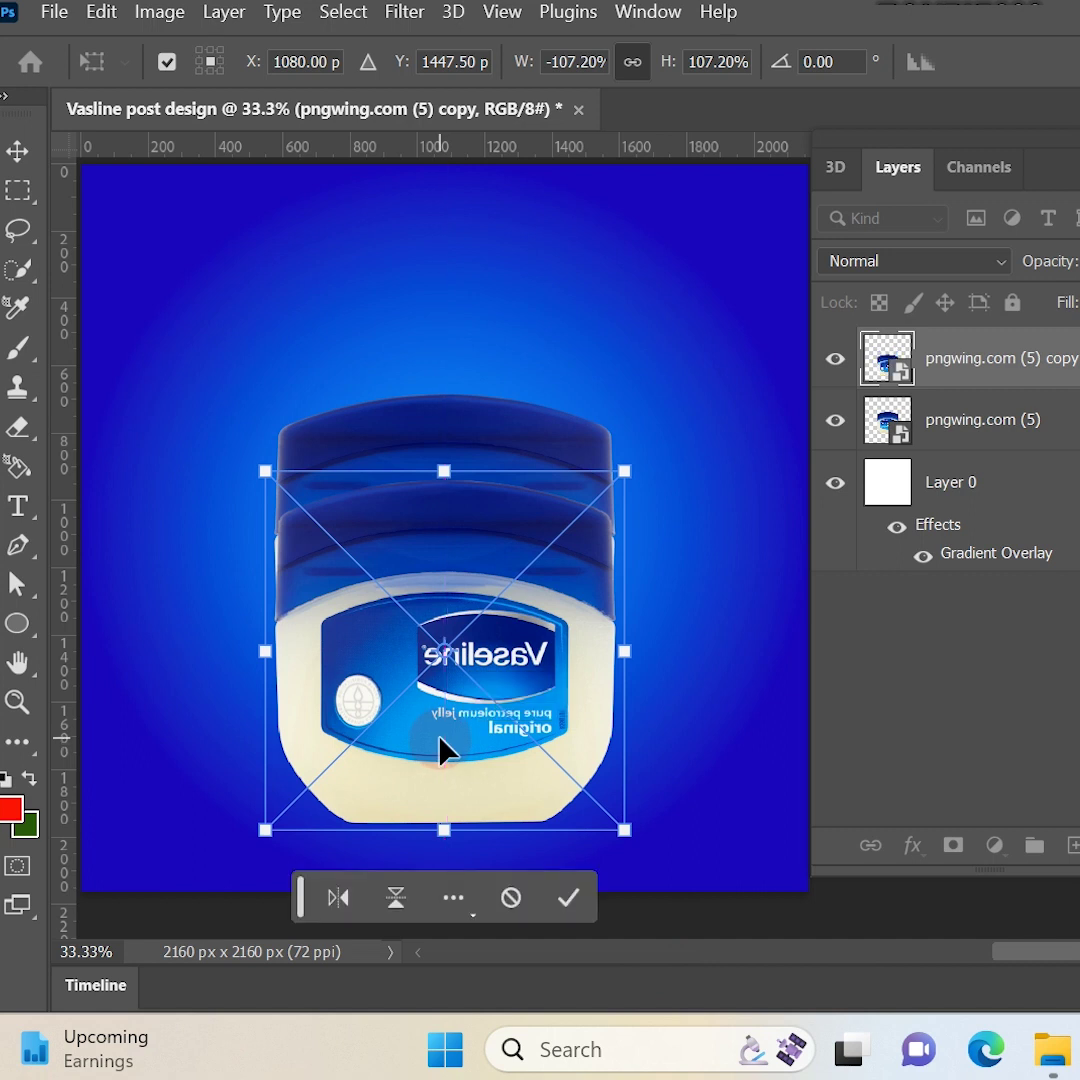
{"action": "key", "text": "ctrl+z"}
- Flip the jar copy upside down, set it just beneath the jar, and lower its opacity
{"action": "right_click", "coordinate": [441, 655]}
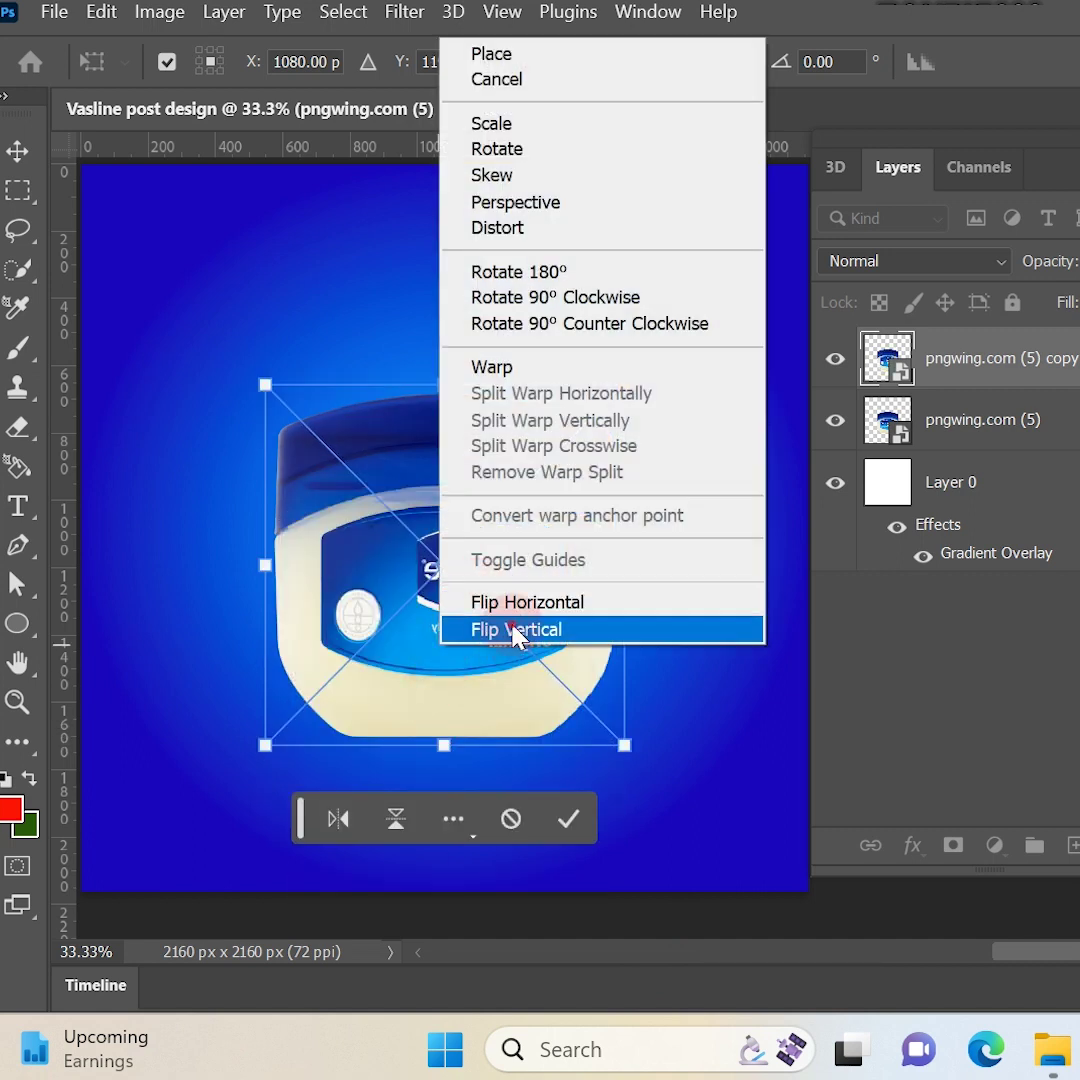
{"action": "left_click", "coordinate": [512, 631]}
{"action": "left_click_drag", "start_coordinate": [441, 462], "coordinate": [416, 812]}
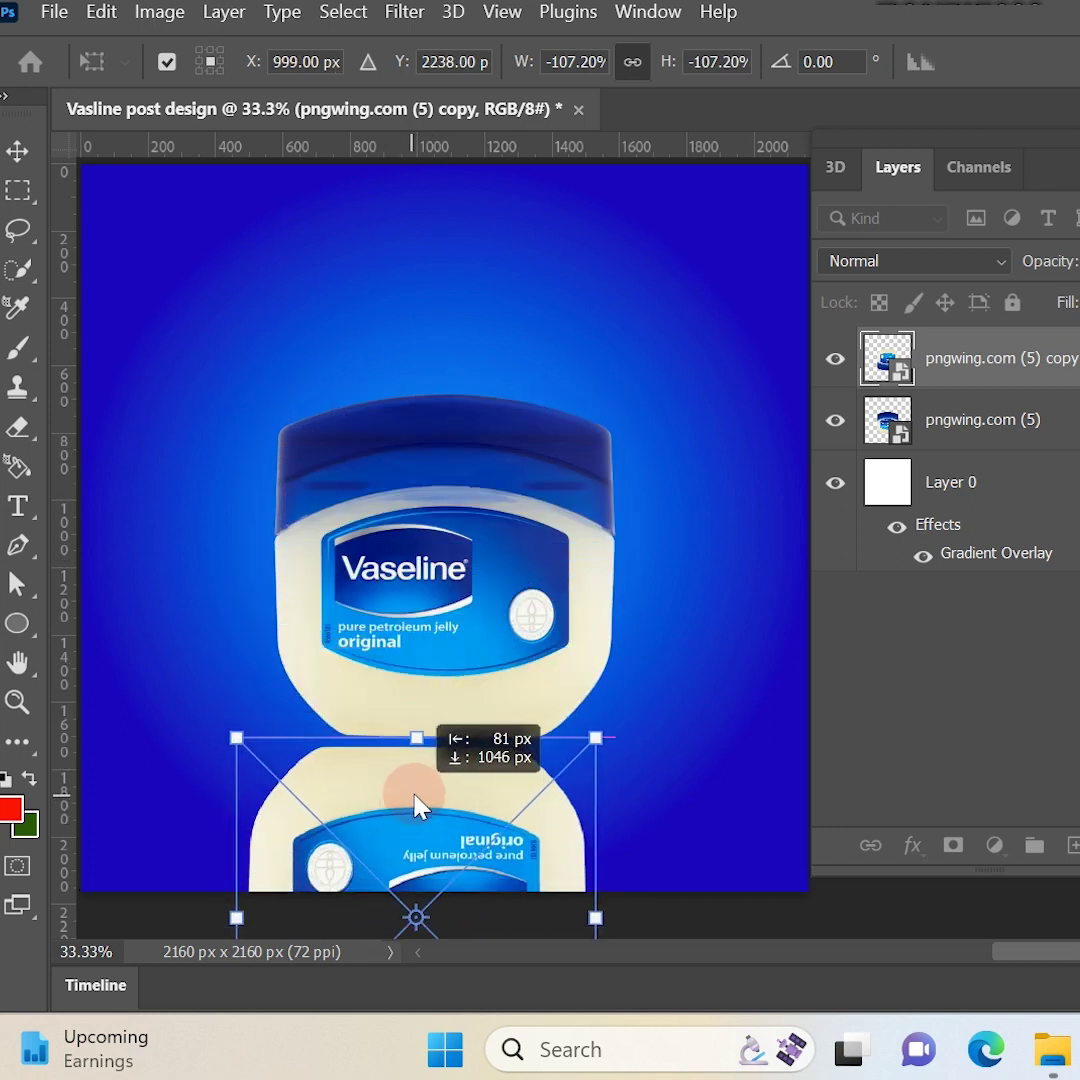
{"action": "left_click_drag", "start_coordinate": [416, 812], "coordinate": [427, 788]}
{"action": "left_click", "coordinate": [561, 897]}
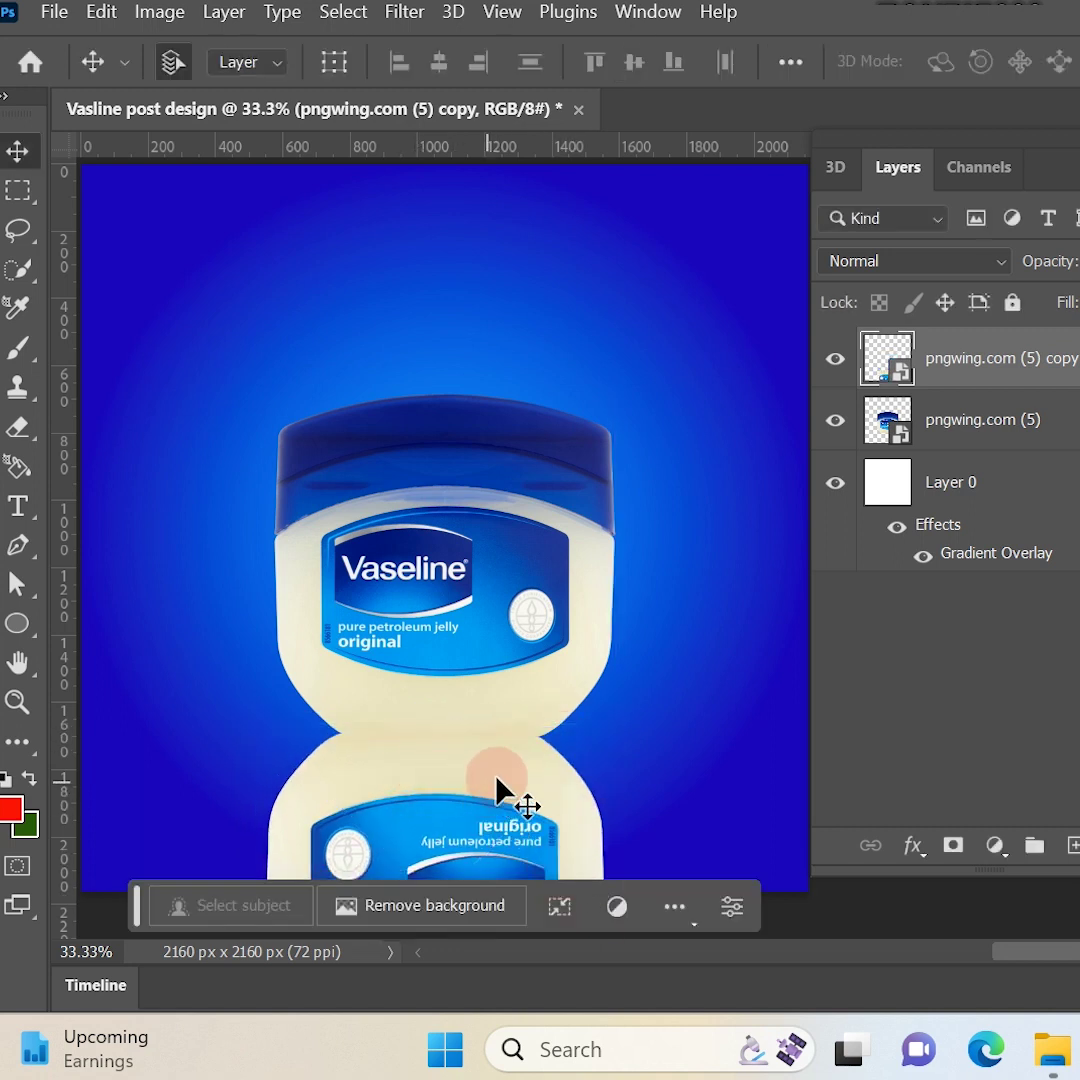
{"action": "left_click_drag", "start_coordinate": [428, 760], "coordinate": [438, 765]}
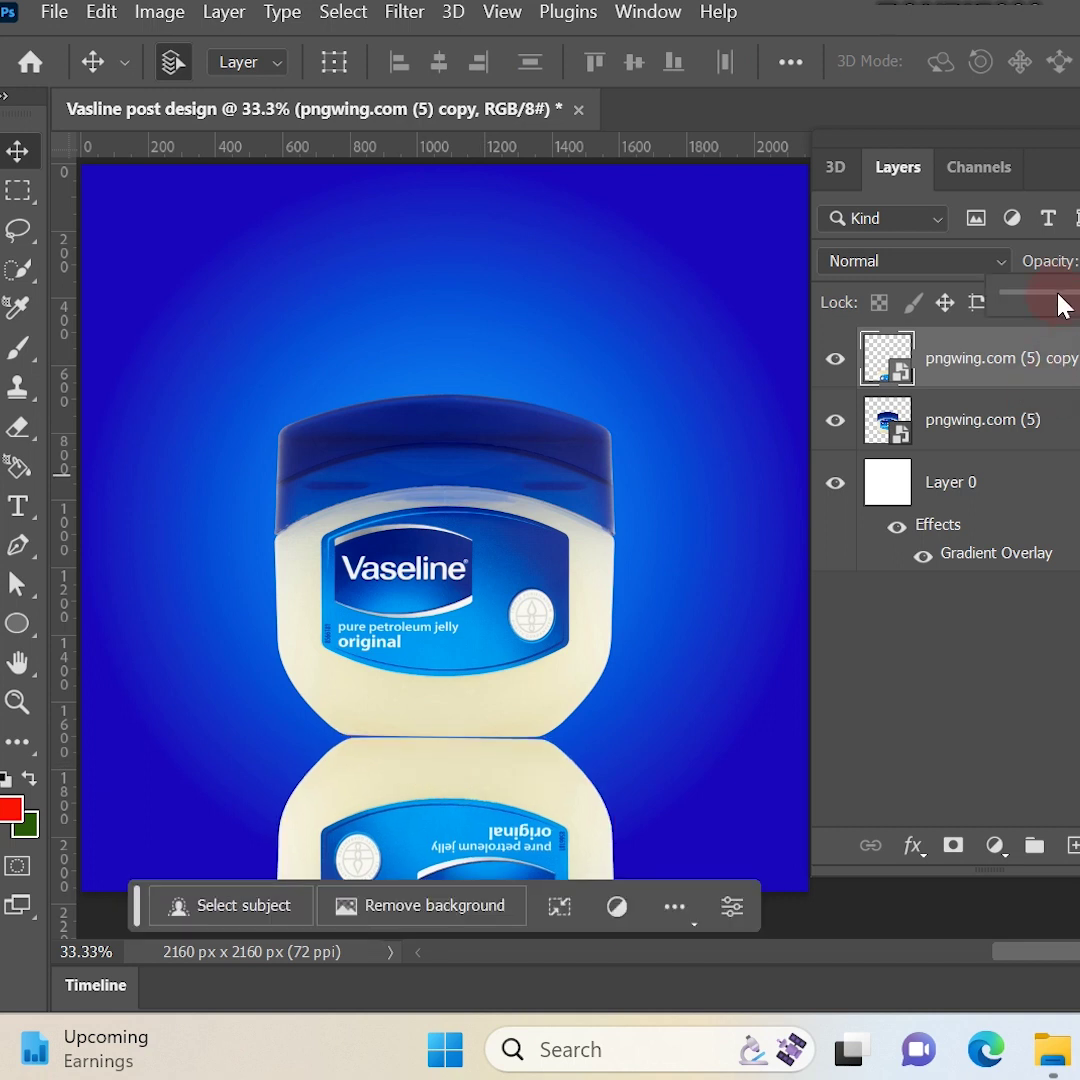
{"action": "left_click_drag", "start_coordinate": [1070, 301], "coordinate": [1020, 292]}
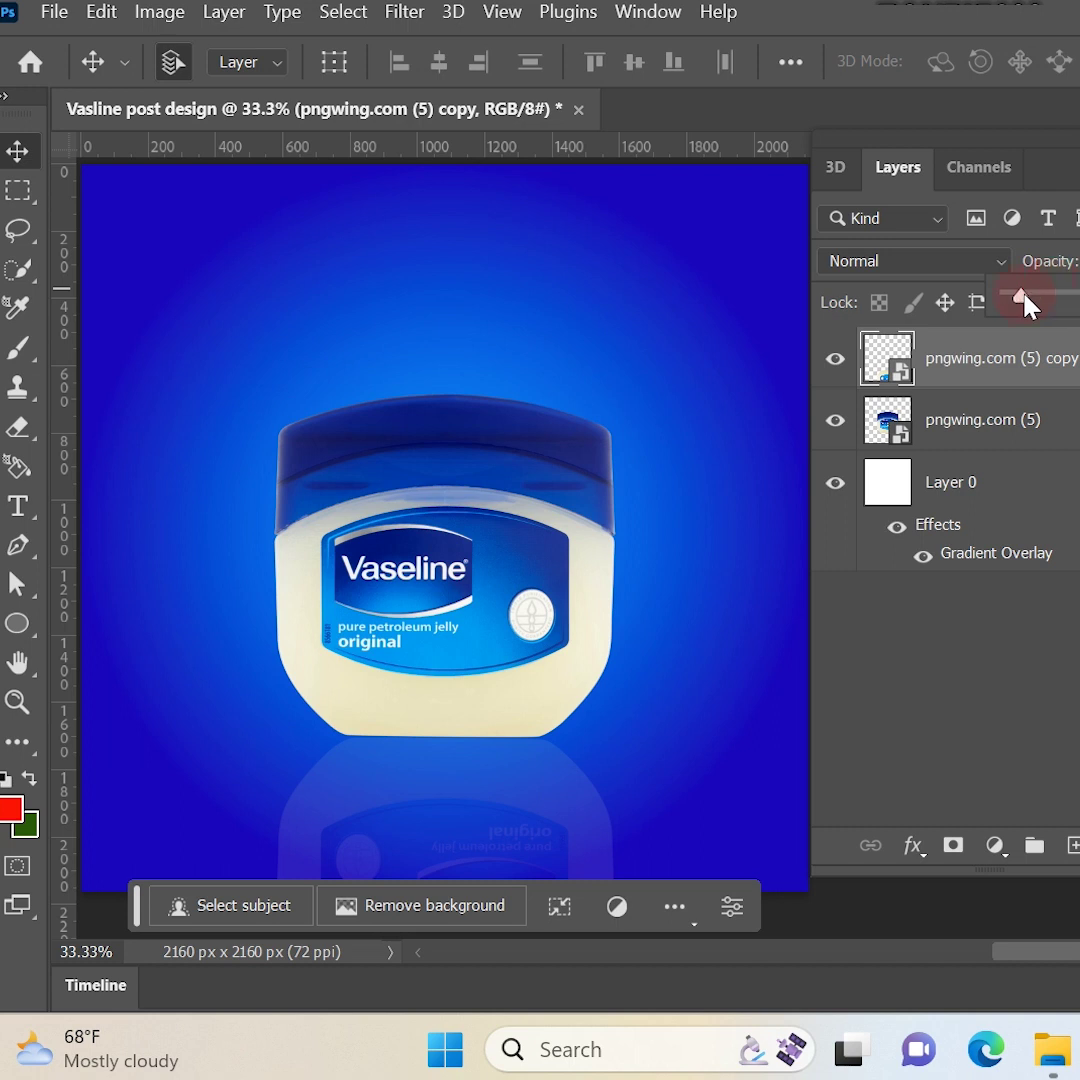
{"action": "left_click_drag", "start_coordinate": [1029, 293], "coordinate": [1031, 294]}
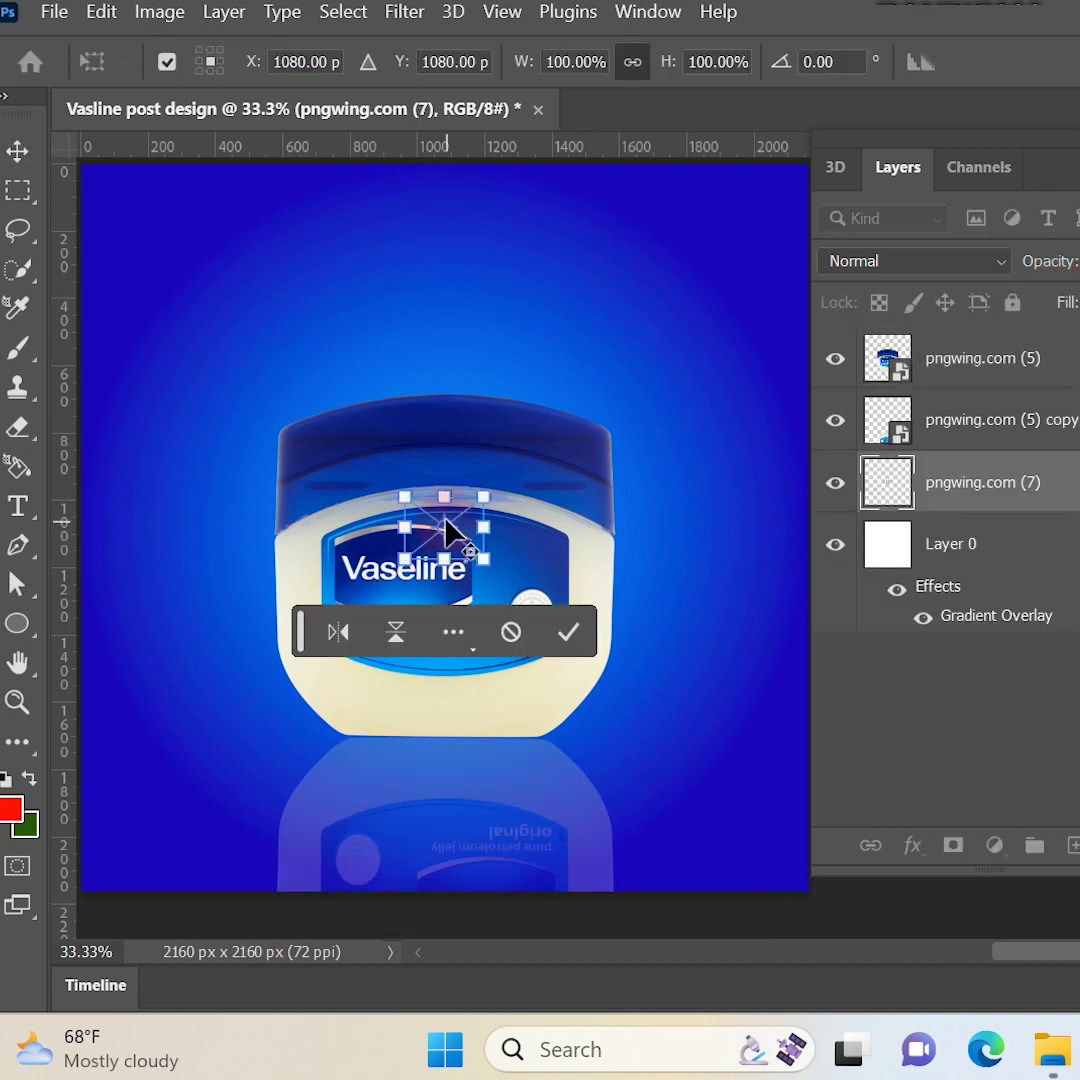
- Place the butter bowl image and move its layer in front of the jar
{"action": "left_click_drag", "start_coordinate": [445, 528], "coordinate": [182, 439]}
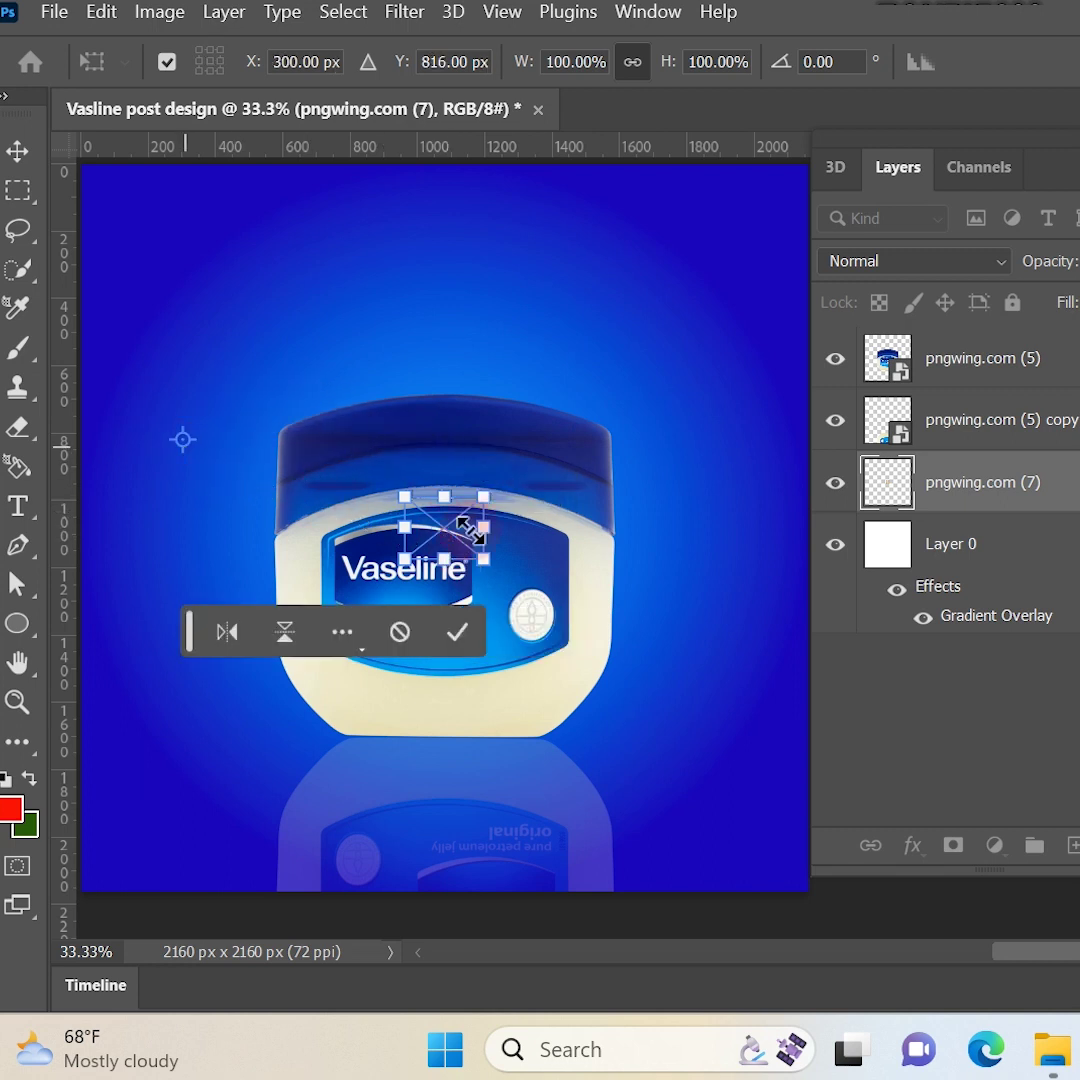
{"action": "mouse_move", "coordinate": [450, 532]}
{"action": "left_mouse_down"}
{"action": "mouse_move", "coordinate": [178, 548]}
{"action": "mouse_move", "coordinate": [406, 751]}
{"action": "left_mouse_up"}
{"action": "left_click", "coordinate": [1000, 484]}
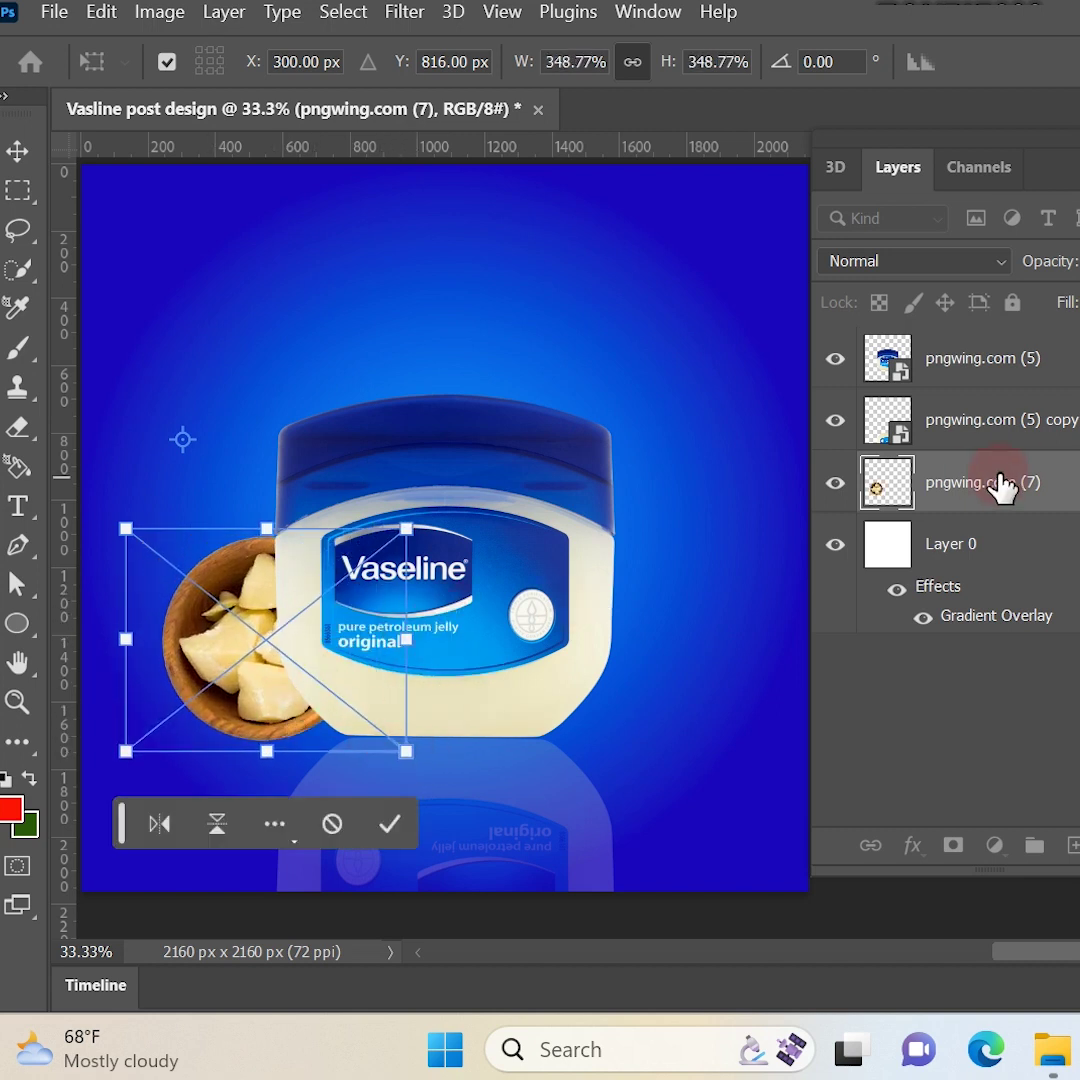
{"action": "left_click_drag", "start_coordinate": [1000, 484], "coordinate": [995, 422]}
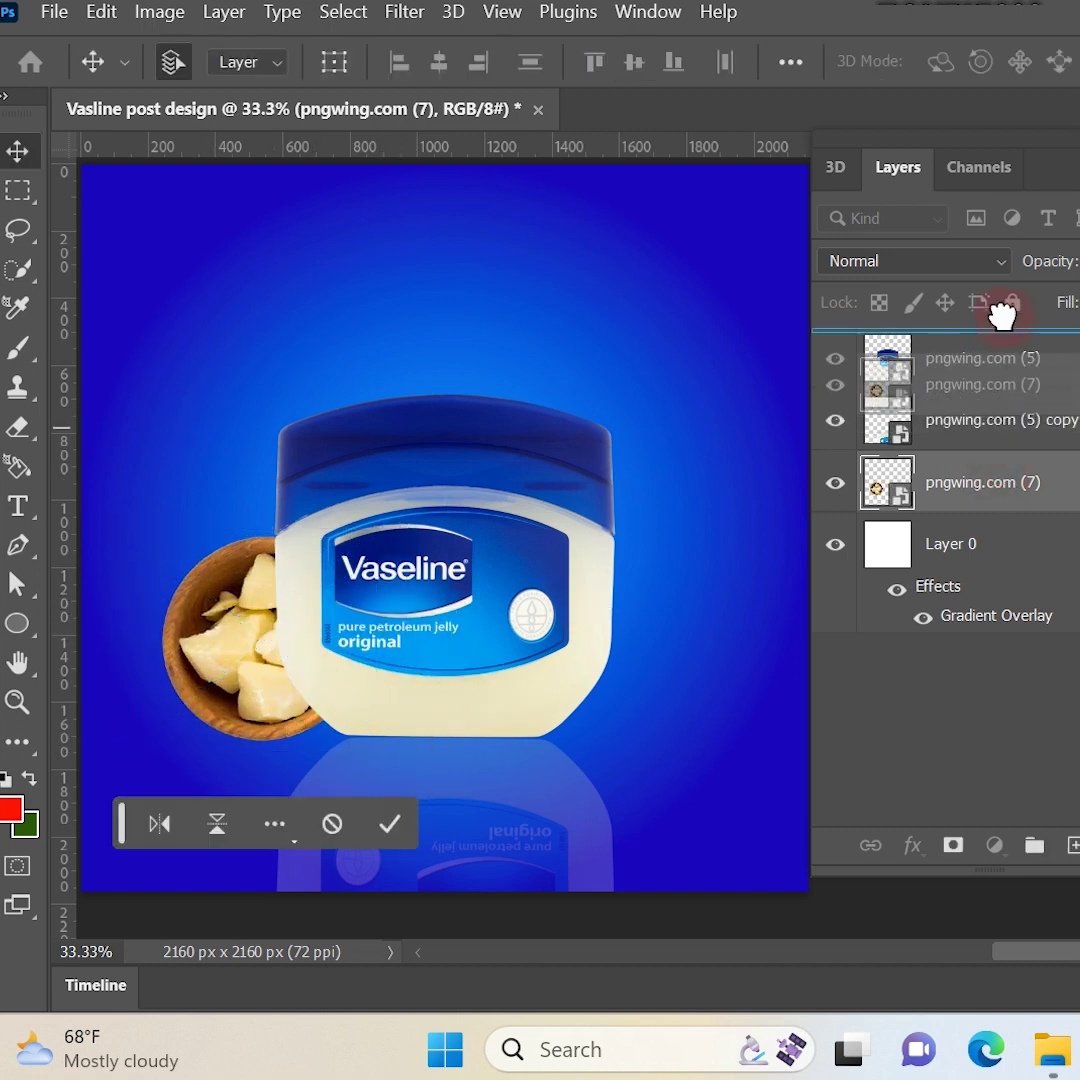
{"action": "left_click_drag", "start_coordinate": [983, 500], "coordinate": [958, 355]}
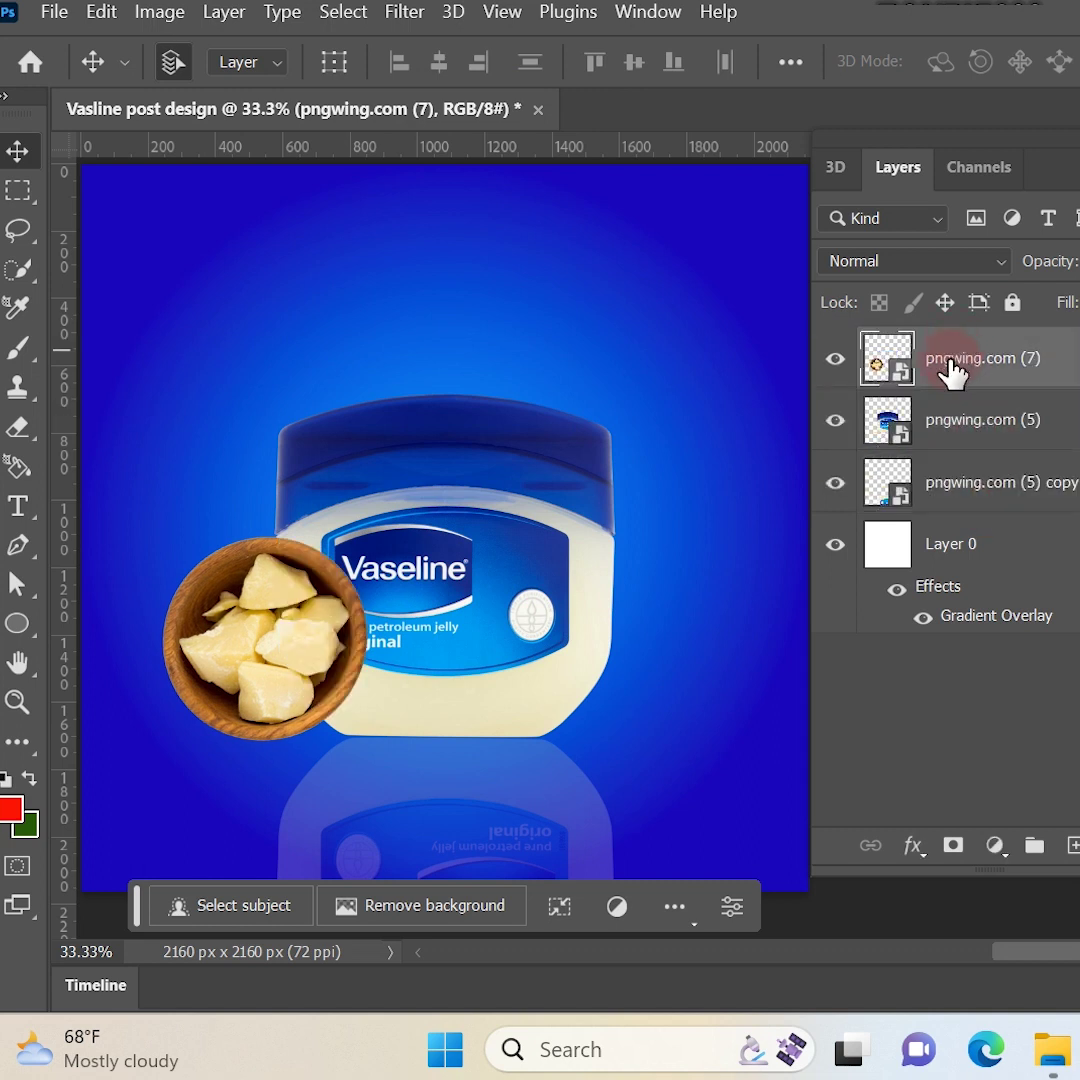
{"action": "mouse_move", "coordinate": [272, 650]}
{"action": "left_mouse_down"}
{"action": "mouse_move", "coordinate": [210, 700]}
{"action": "mouse_move", "coordinate": [218, 695]}
{"action": "left_mouse_up"}
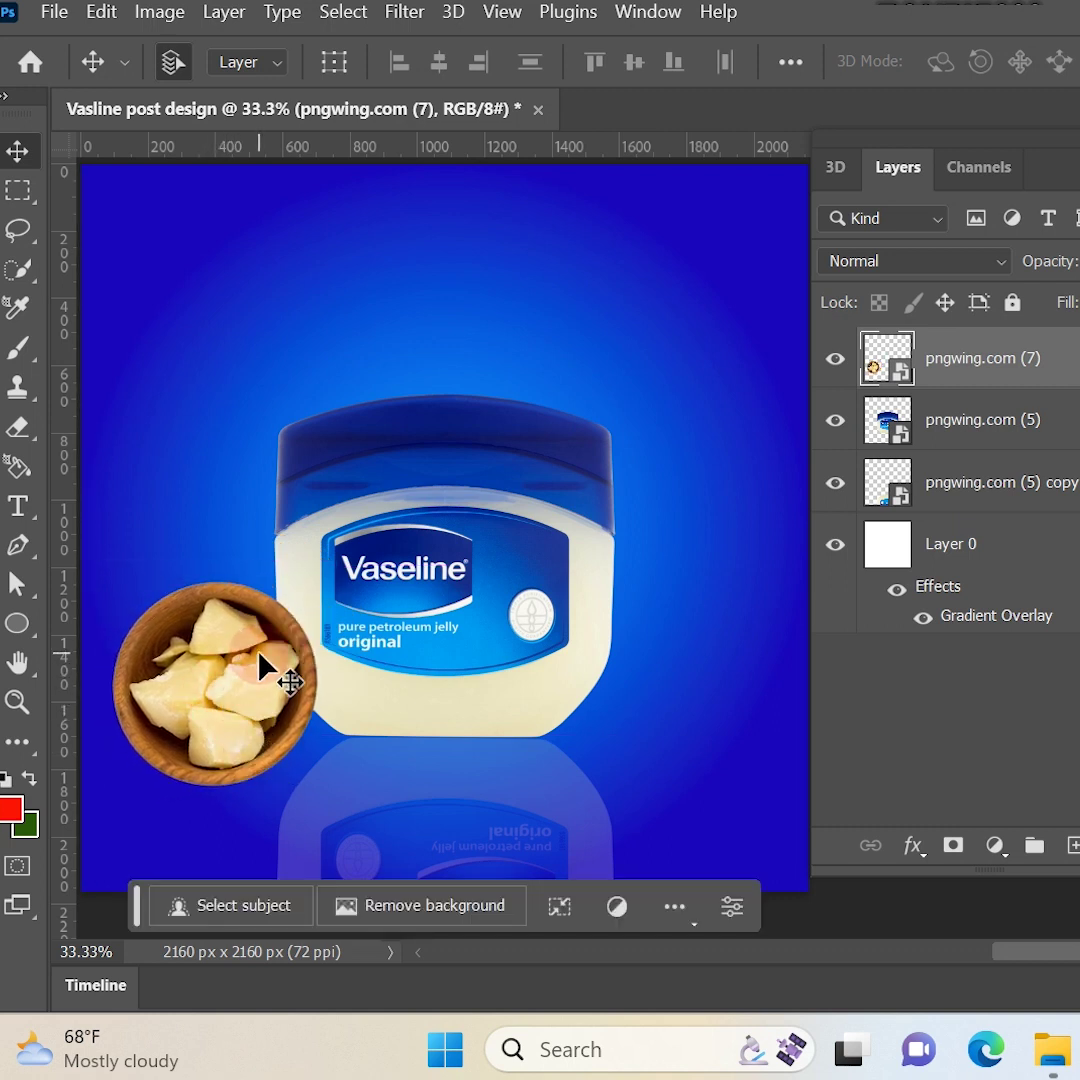
- Shrink the butter bowl and position it just right of the jar
{"action": "key", "text": "ctrl+t"}
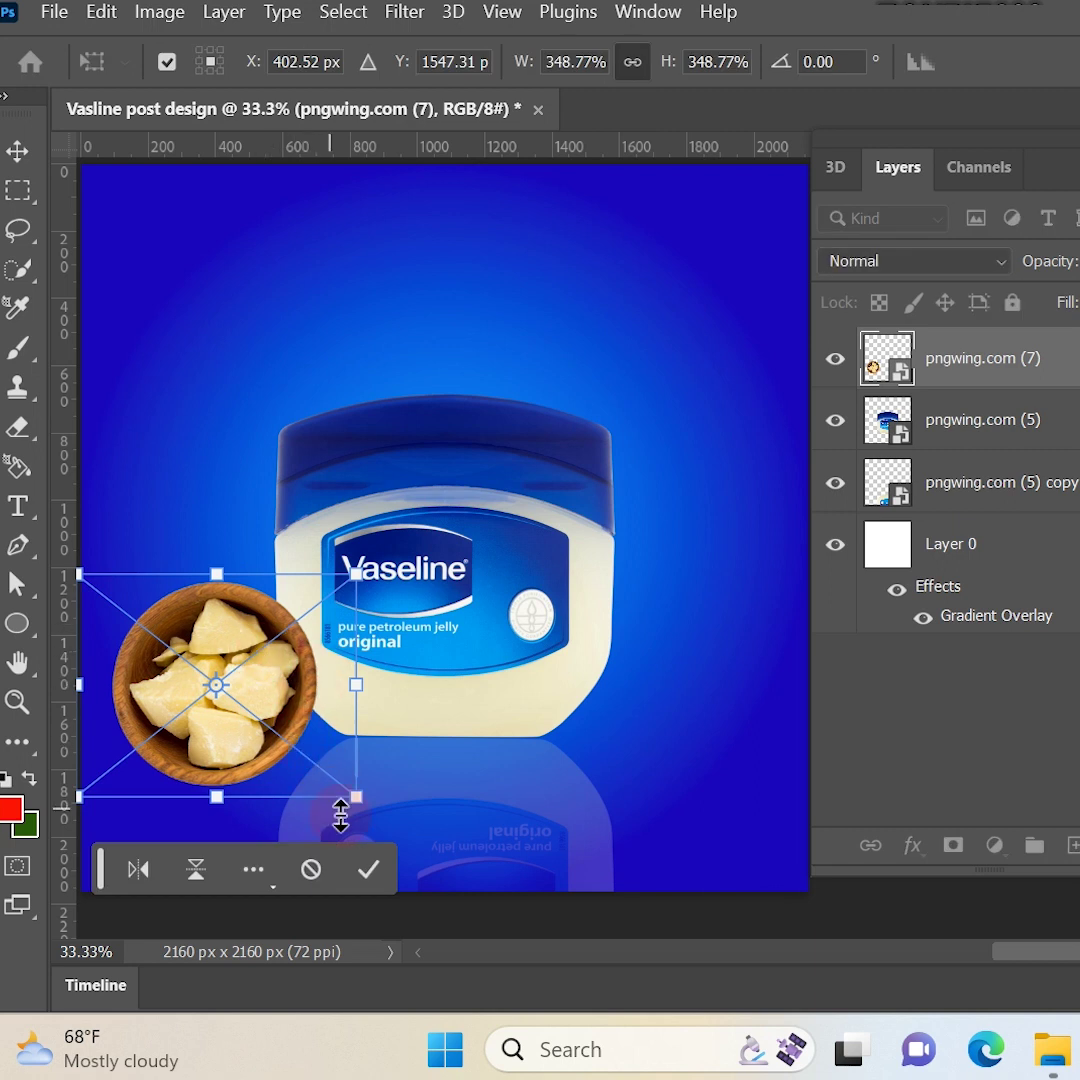
{"action": "mouse_move", "coordinate": [355, 797]}
{"action": "left_mouse_down"}
{"action": "mouse_move", "coordinate": [200, 640]}
{"action": "mouse_move", "coordinate": [645, 772]}
{"action": "mouse_move", "coordinate": [688, 700]}
{"action": "left_mouse_up"}
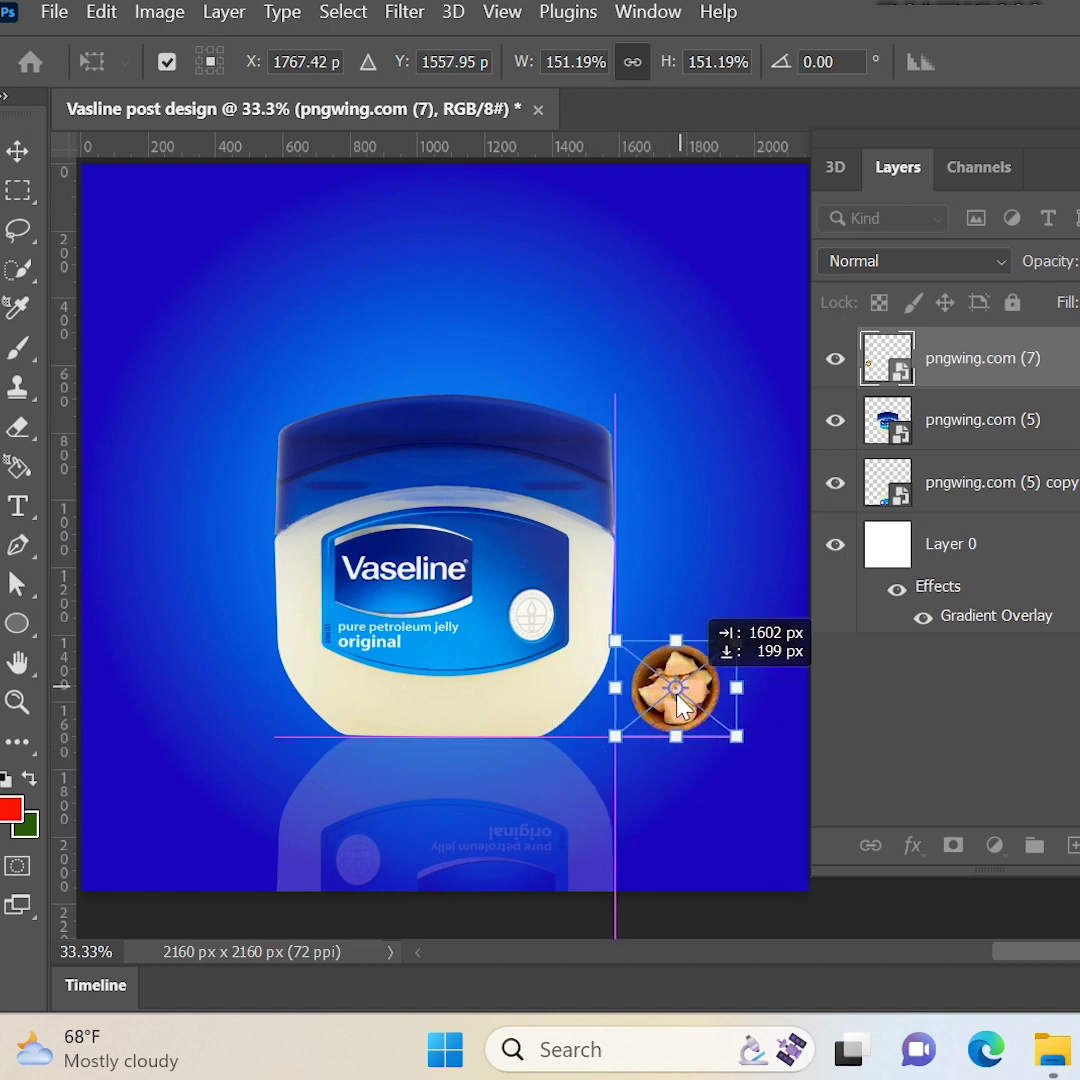
{"action": "left_click_drag", "start_coordinate": [680, 705], "coordinate": [668, 735]}
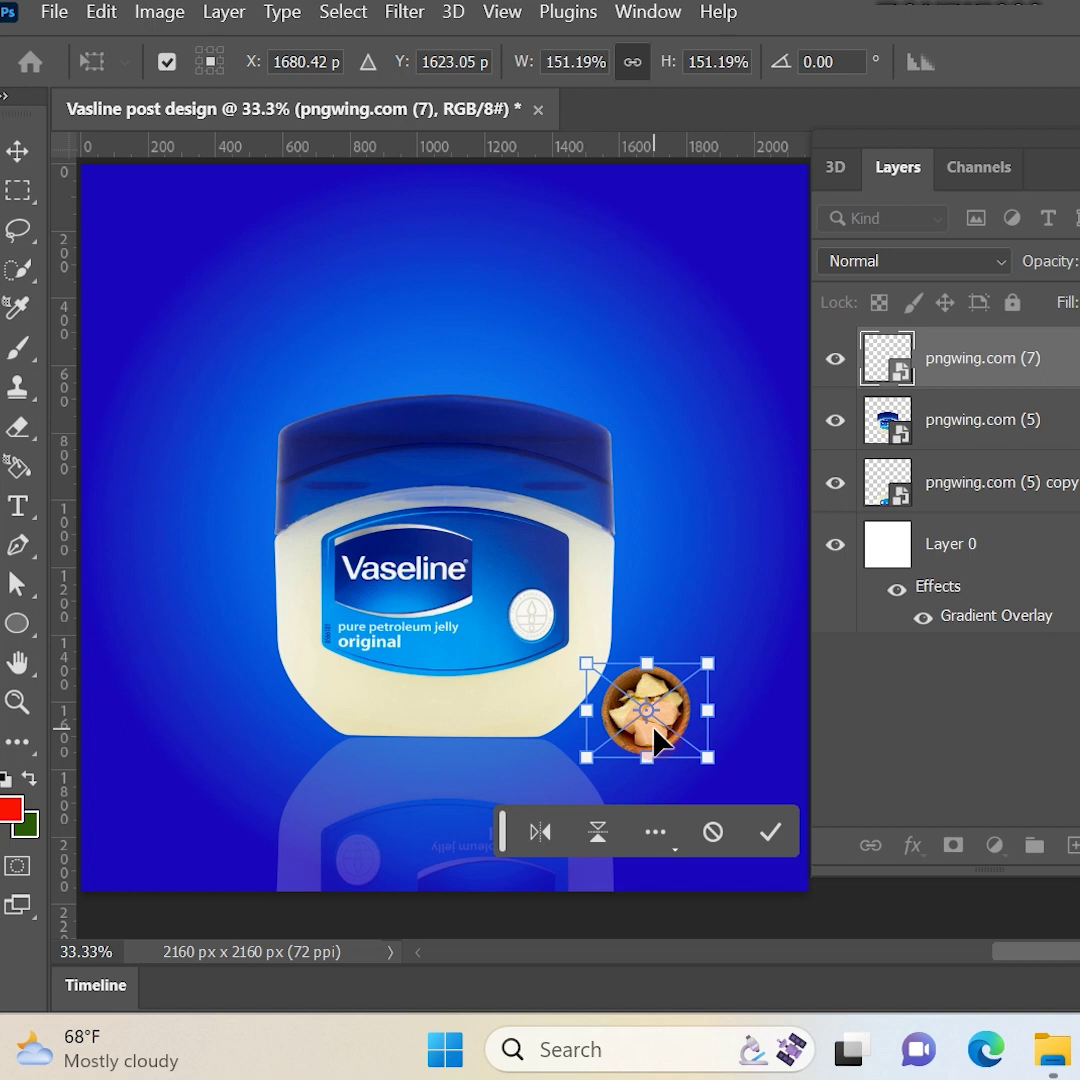
{"action": "left_click_drag", "start_coordinate": [654, 729], "coordinate": [687, 622]}
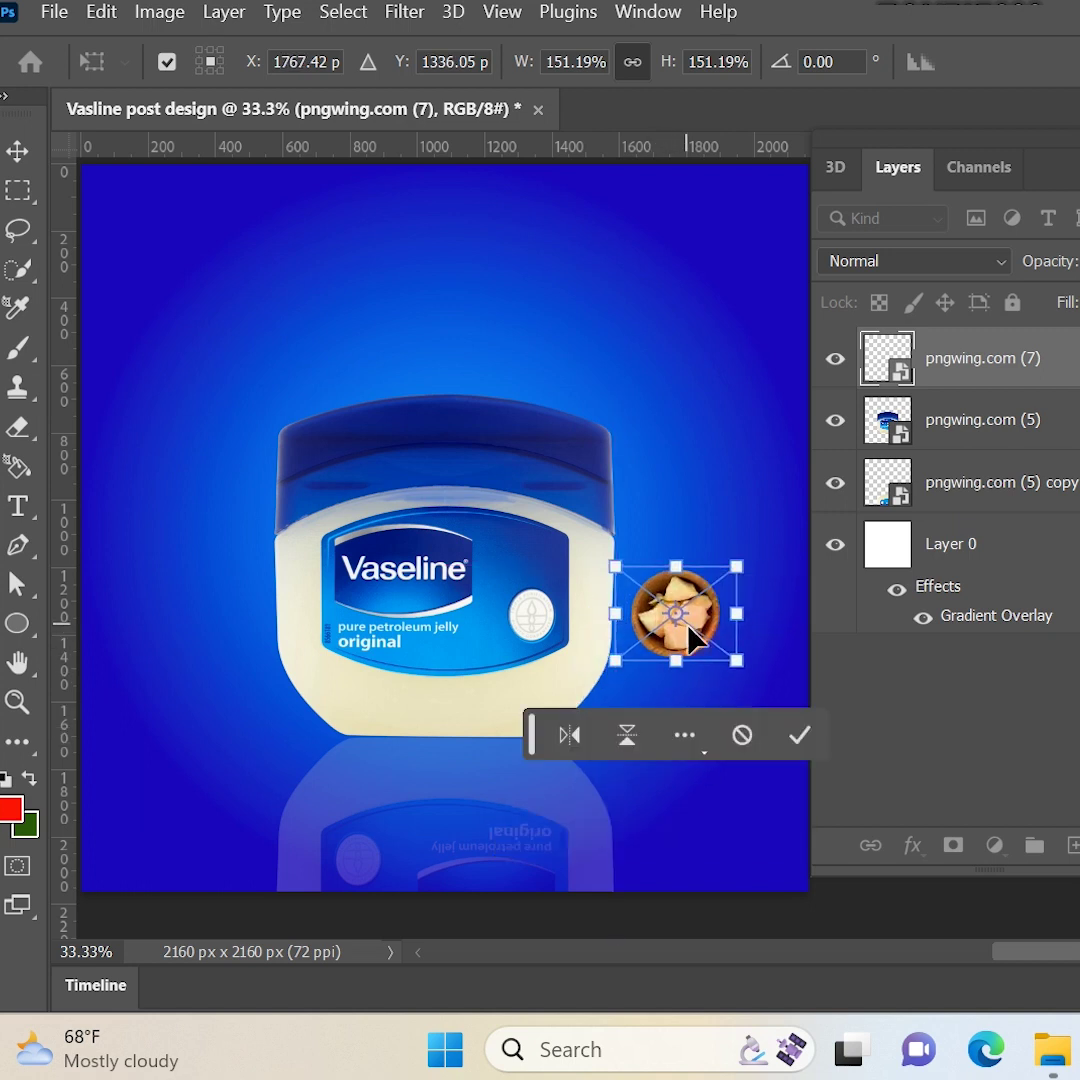
{"action": "left_click", "coordinate": [800, 735]}
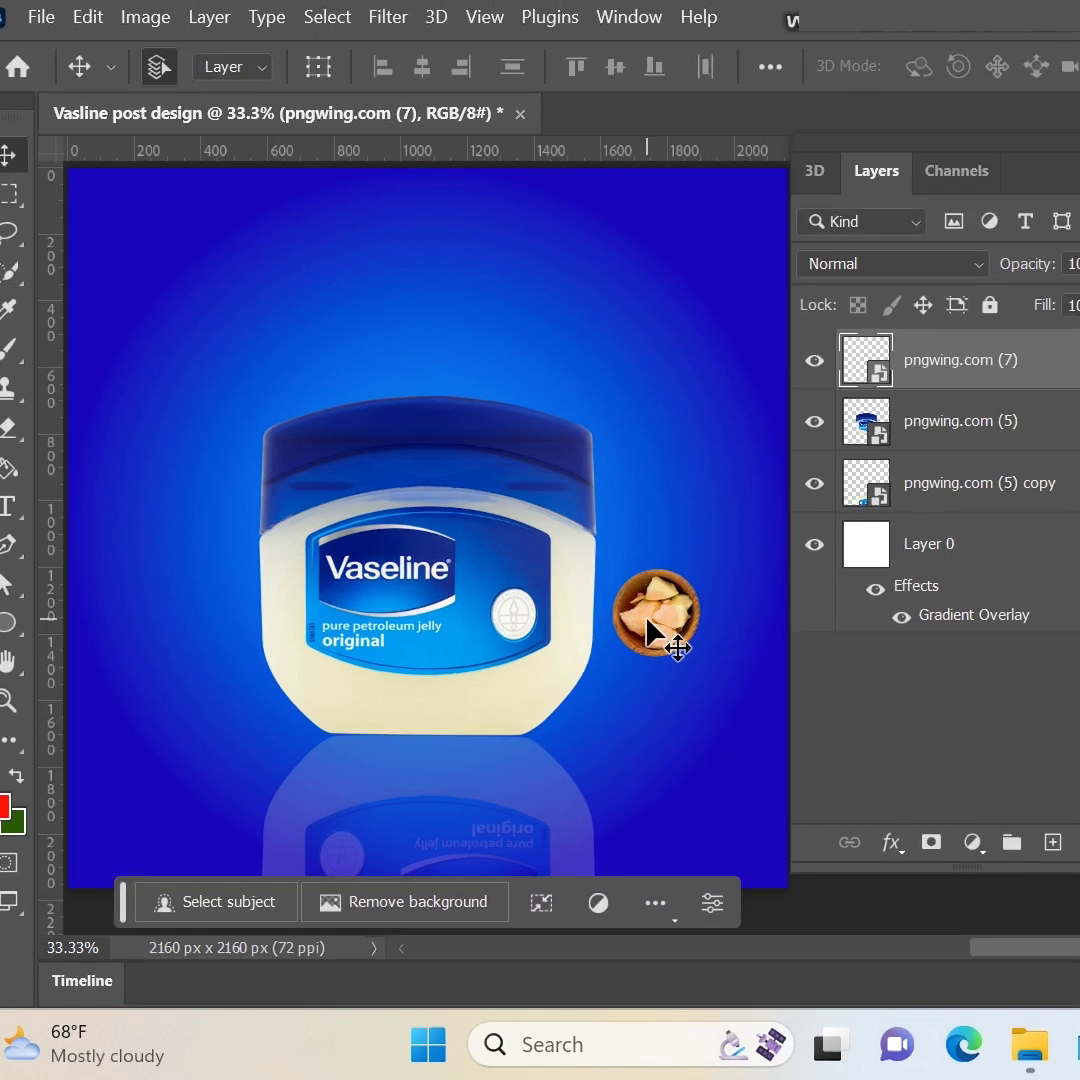
- Set up a soft round 250 px brush, undo a test stroke, and select the empty Layer 1
{"action": "left_click", "coordinate": [6, 350]}
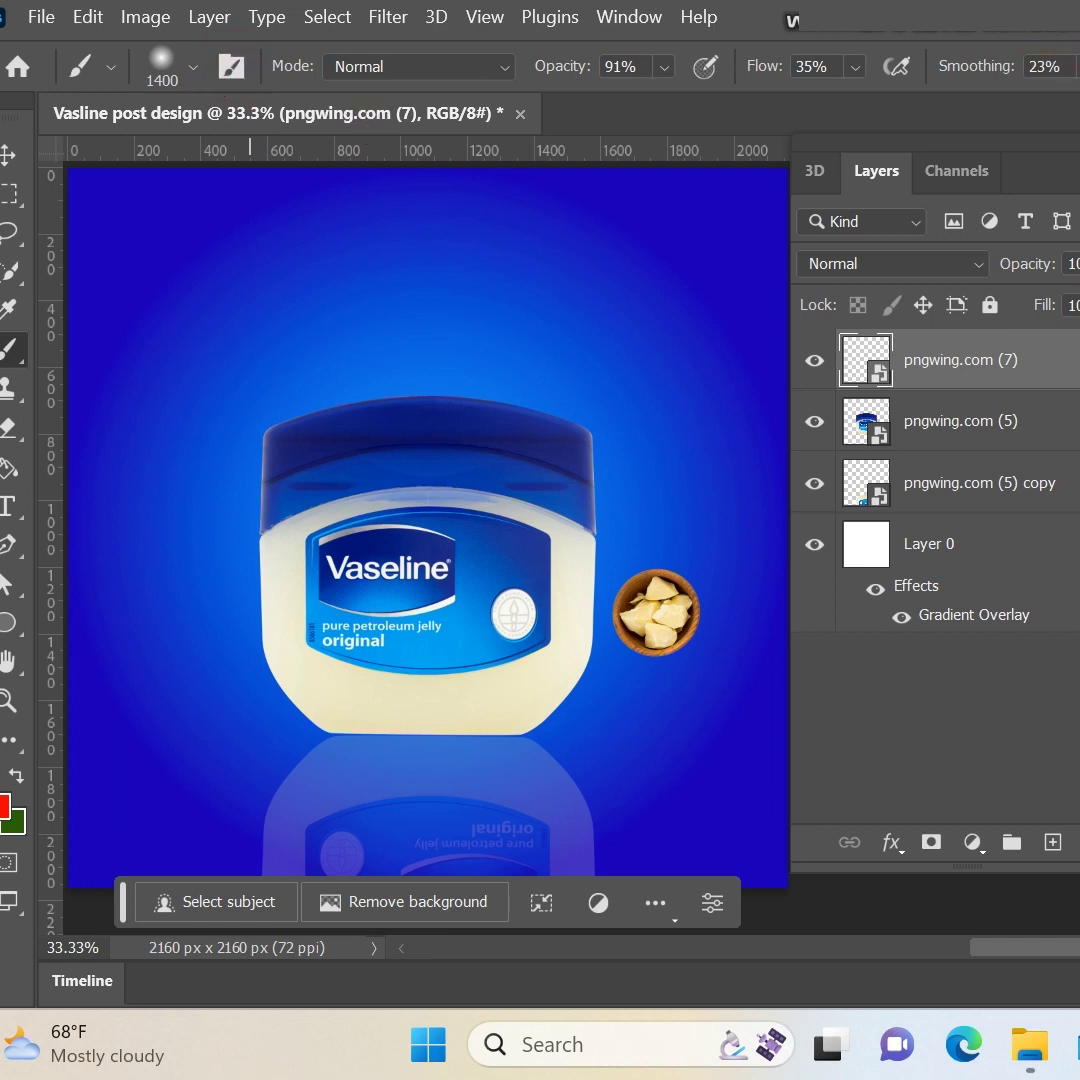
{"action": "left_click", "coordinate": [231, 66]}
{"action": "left_click_drag", "start_coordinate": [630, 168], "coordinate": [330, 101]}
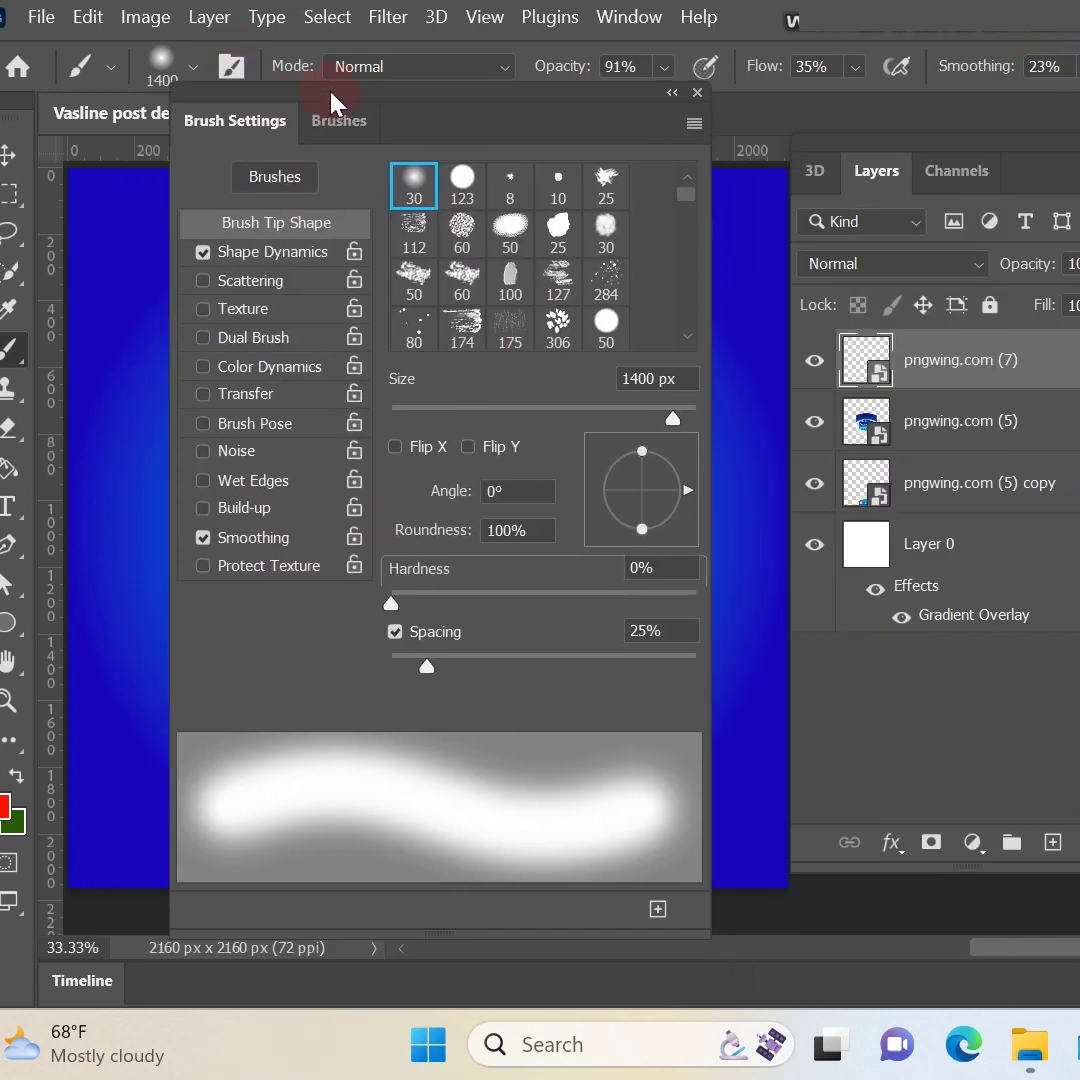
{"action": "left_click", "coordinate": [418, 186]}
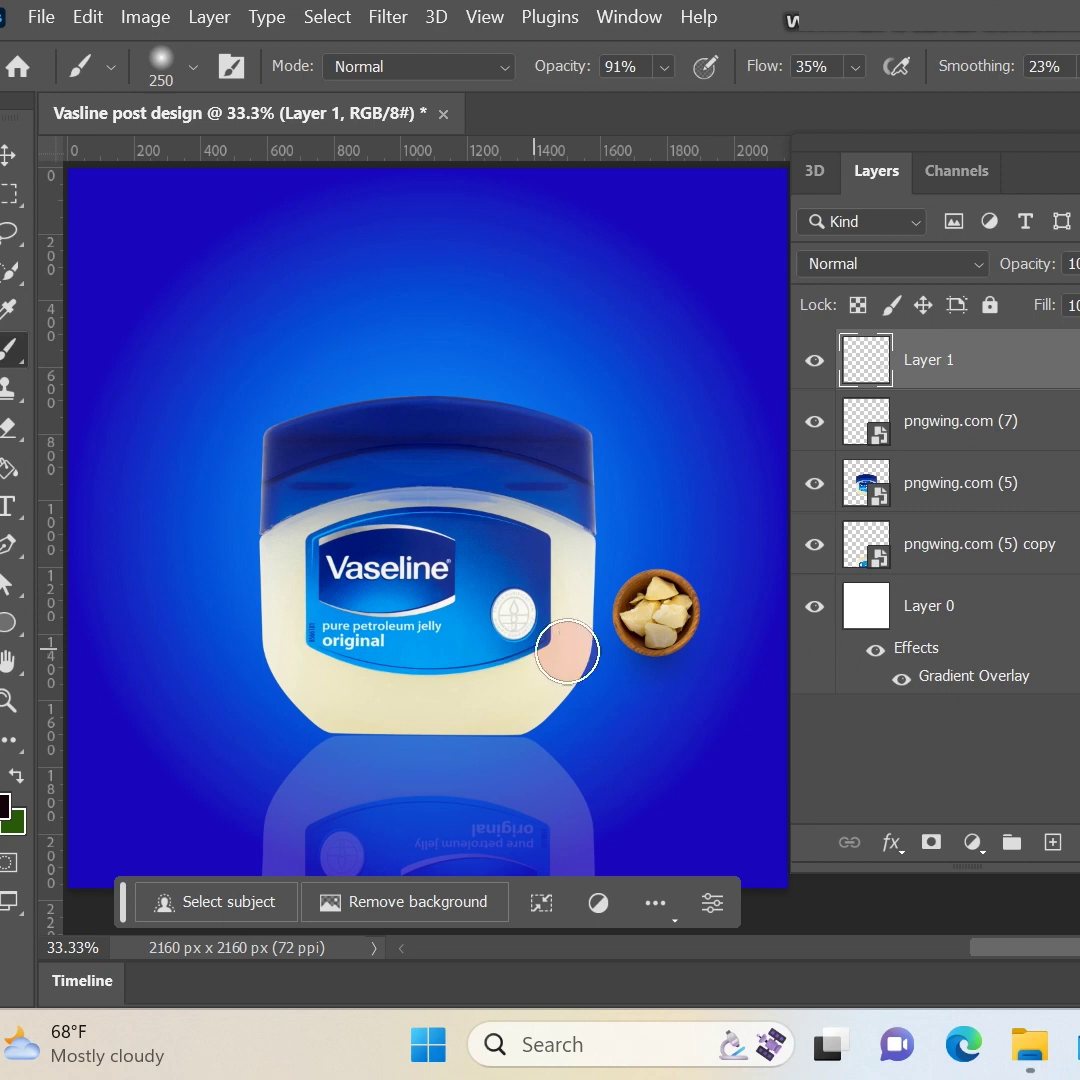
{"action": "left_click_drag", "start_coordinate": [656, 656], "coordinate": [654, 650]}
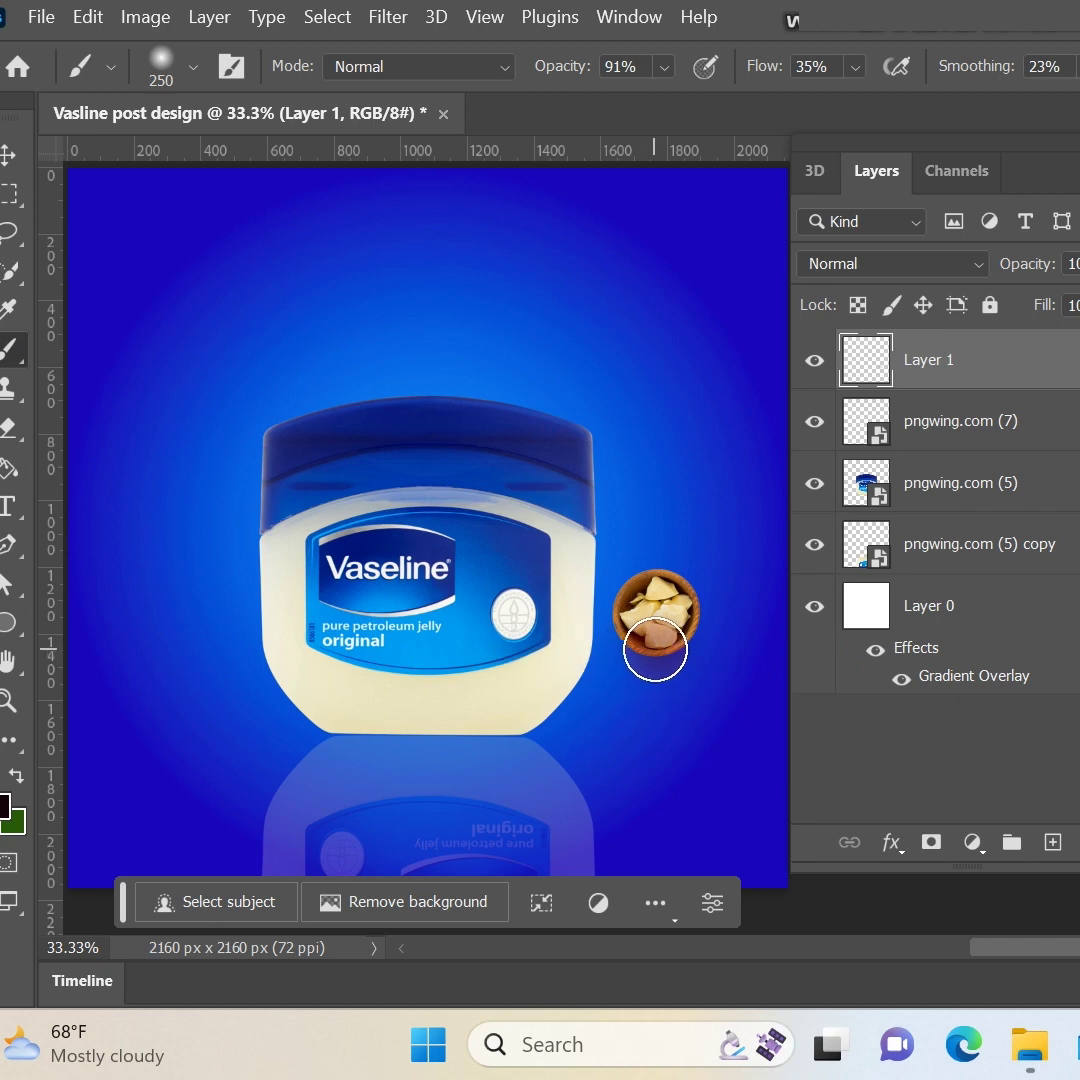
{"action": "key", "text": "ctrl+z"}
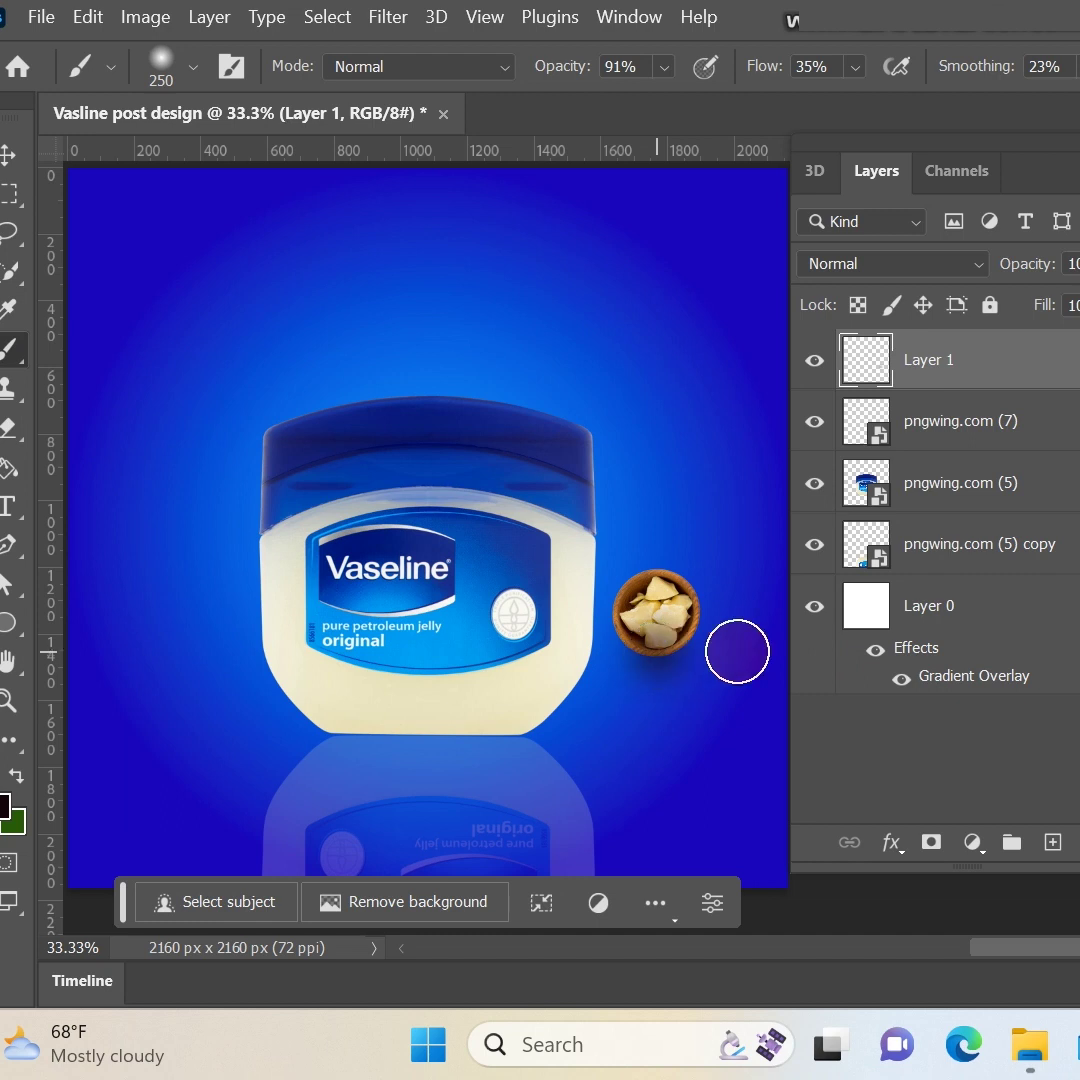
{"action": "left_click", "coordinate": [899, 392]}
{"action": "left_click", "coordinate": [8, 155]}
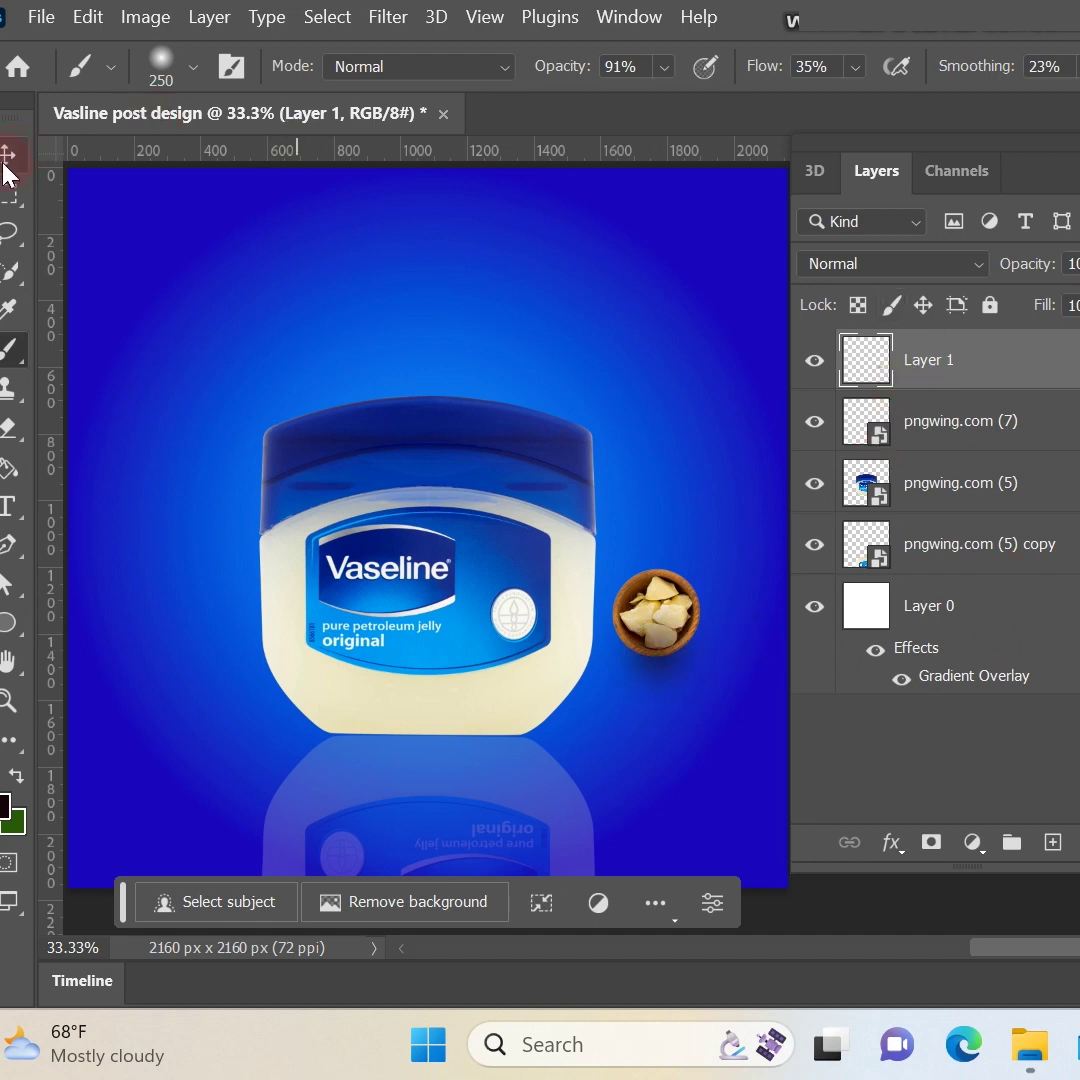
- Move Layer 1 below the bowl layer and place the cocoa pod image beside the bowl
{"action": "left_click", "coordinate": [945, 370]}
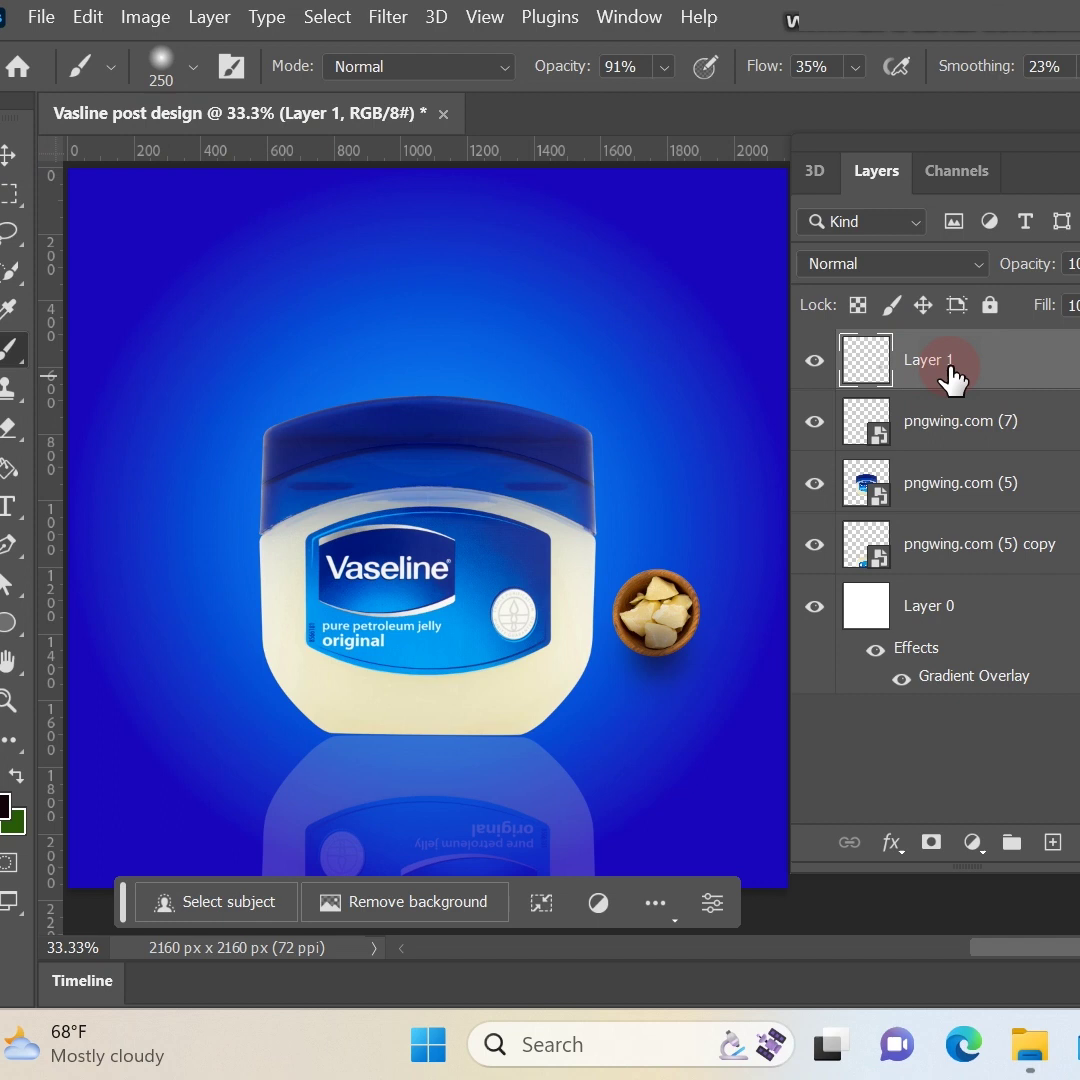
{"action": "left_click_drag", "start_coordinate": [950, 380], "coordinate": [959, 424]}
{"action": "mouse_move", "coordinate": [313, 627]}
{"action": "left_mouse_down"}
{"action": "mouse_move", "coordinate": [497, 547]}
{"action": "mouse_move", "coordinate": [682, 552]}
{"action": "left_mouse_up"}
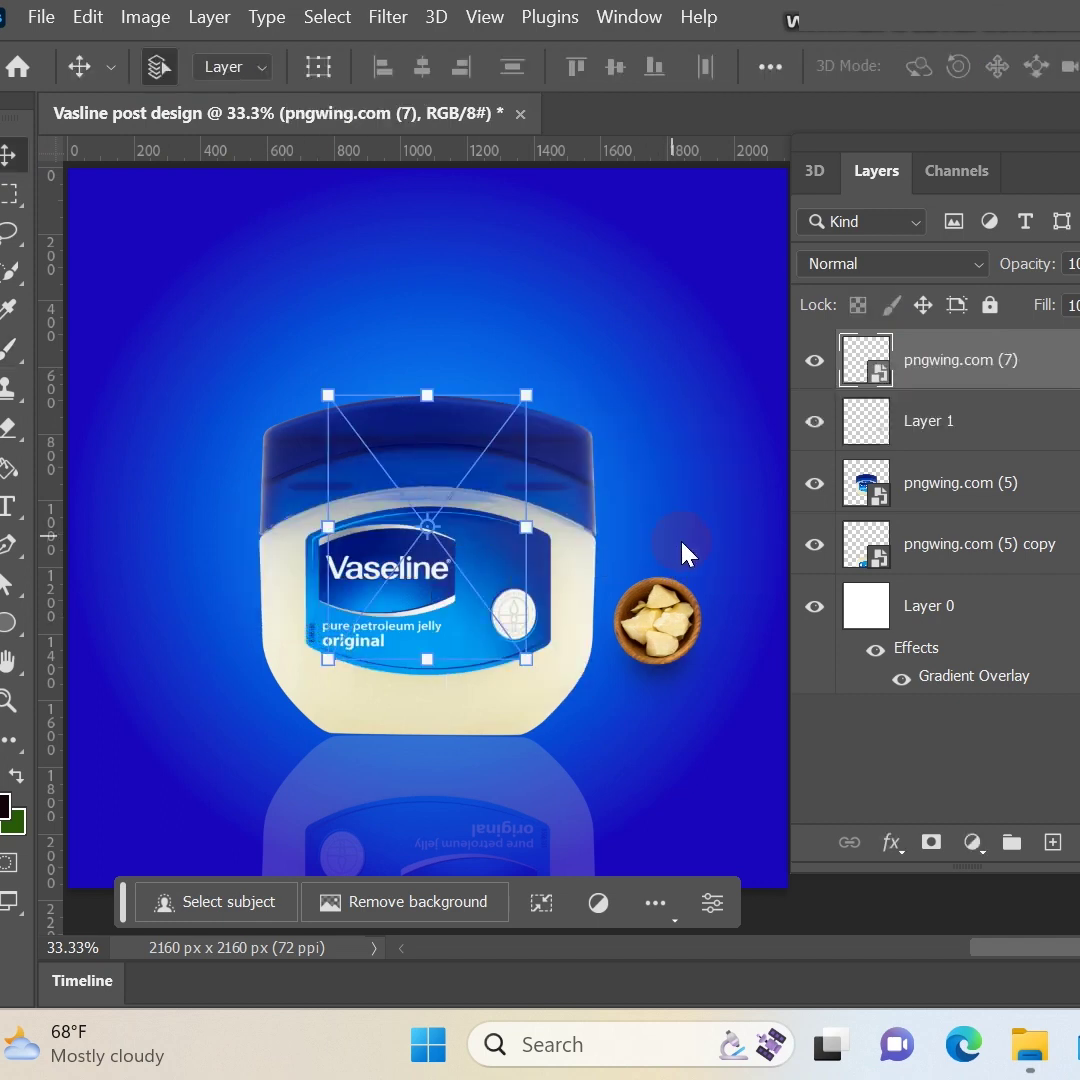
{"action": "mouse_move", "coordinate": [430, 548]}
{"action": "left_mouse_down"}
{"action": "mouse_move", "coordinate": [675, 548]}
{"action": "mouse_move", "coordinate": [678, 531]}
{"action": "left_mouse_up"}
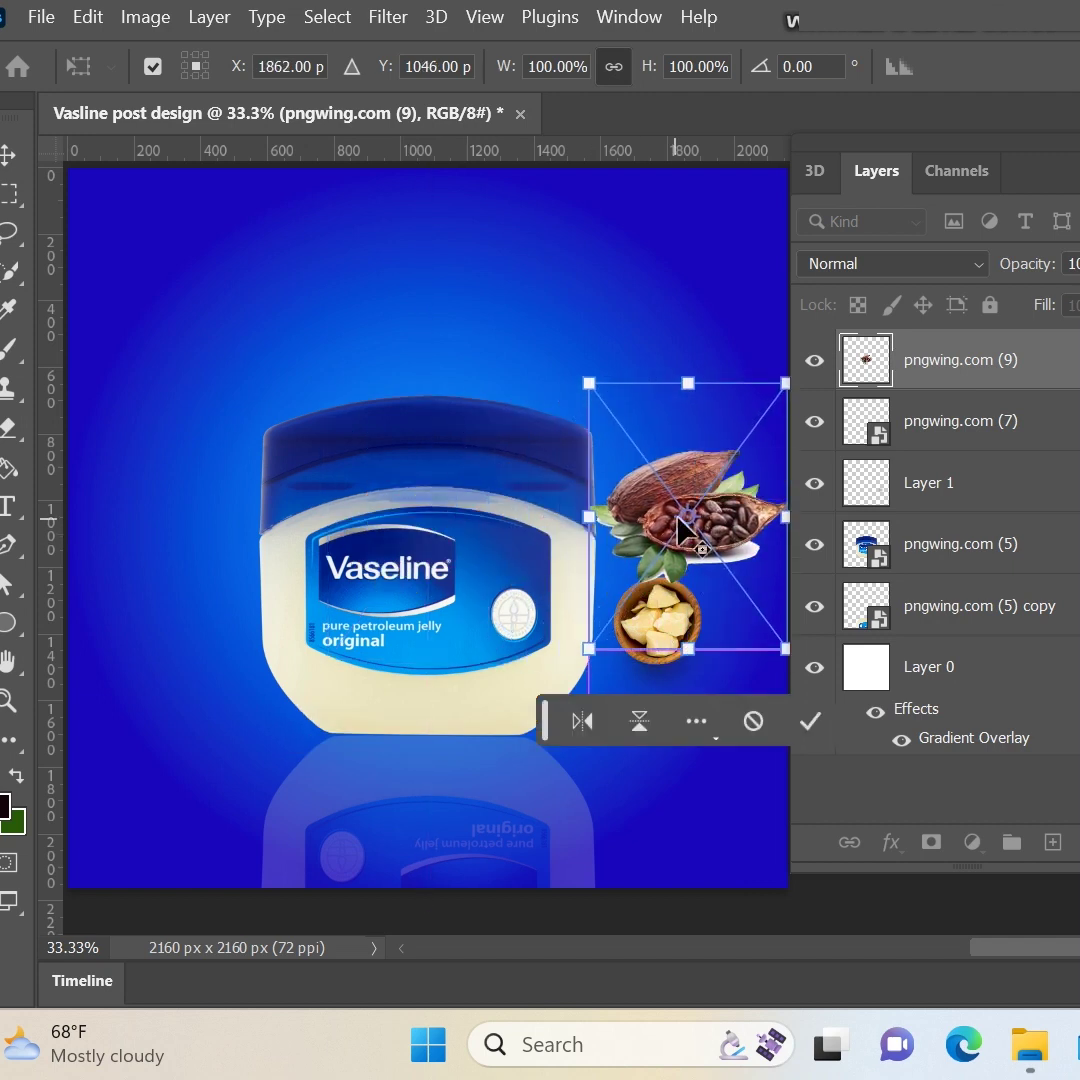
{"action": "left_click_drag", "start_coordinate": [782, 645], "coordinate": [705, 660]}
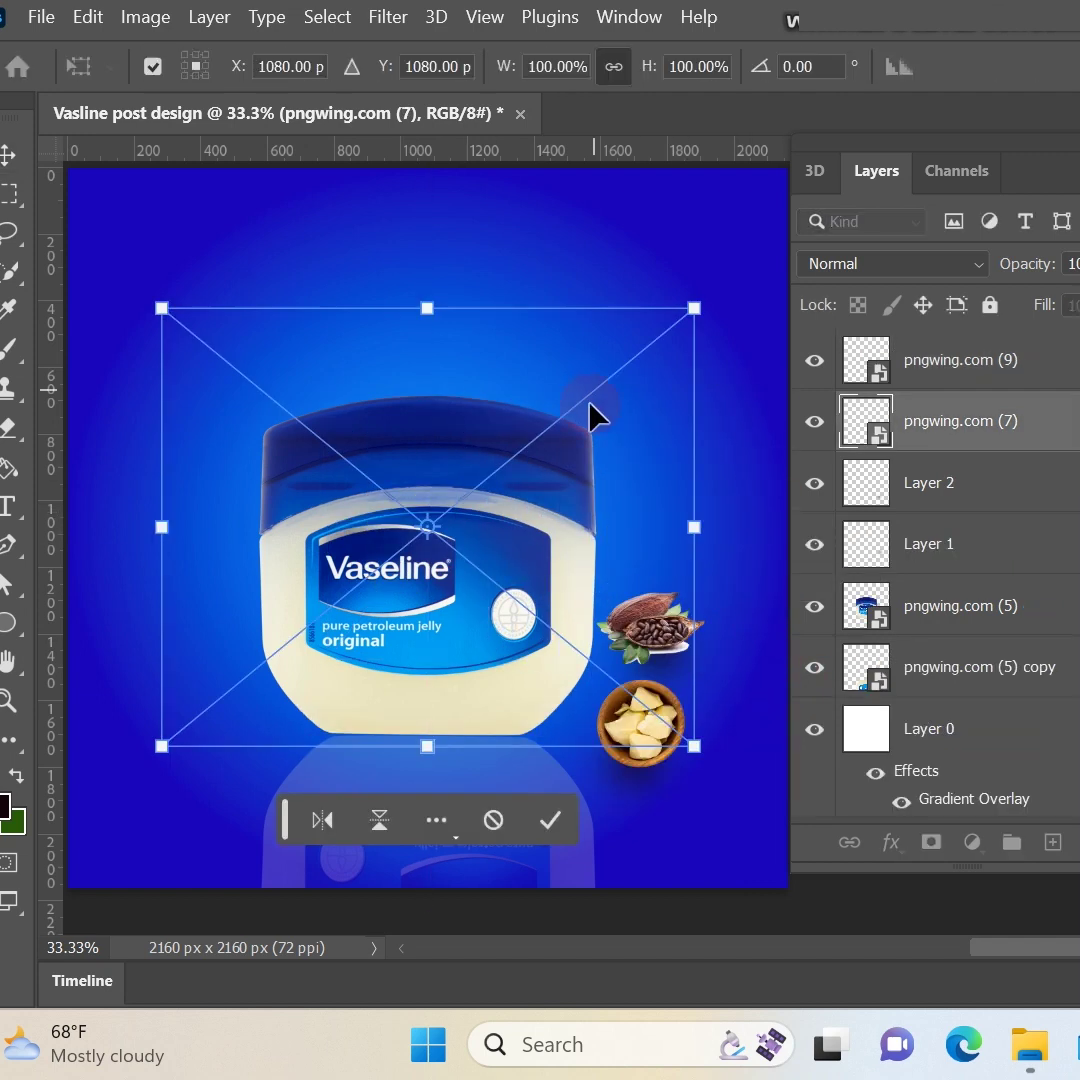
- Scale and position the coffee beans image up the right edge
{"action": "mouse_move", "coordinate": [690, 760]}
{"action": "left_mouse_down"}
{"action": "mouse_move", "coordinate": [605, 645]}
{"action": "mouse_move", "coordinate": [988, 848]}
{"action": "left_mouse_up"}
{"action": "mouse_move", "coordinate": [593, 532]}
{"action": "left_mouse_down"}
{"action": "mouse_move", "coordinate": [597, 540]}
{"action": "mouse_move", "coordinate": [801, 348]}
{"action": "mouse_move", "coordinate": [803, 313]}
{"action": "left_mouse_up"}
{"action": "key", "text": "Escape"}
{"action": "left_click_drag", "start_coordinate": [640, 472], "coordinate": [597, 472]}
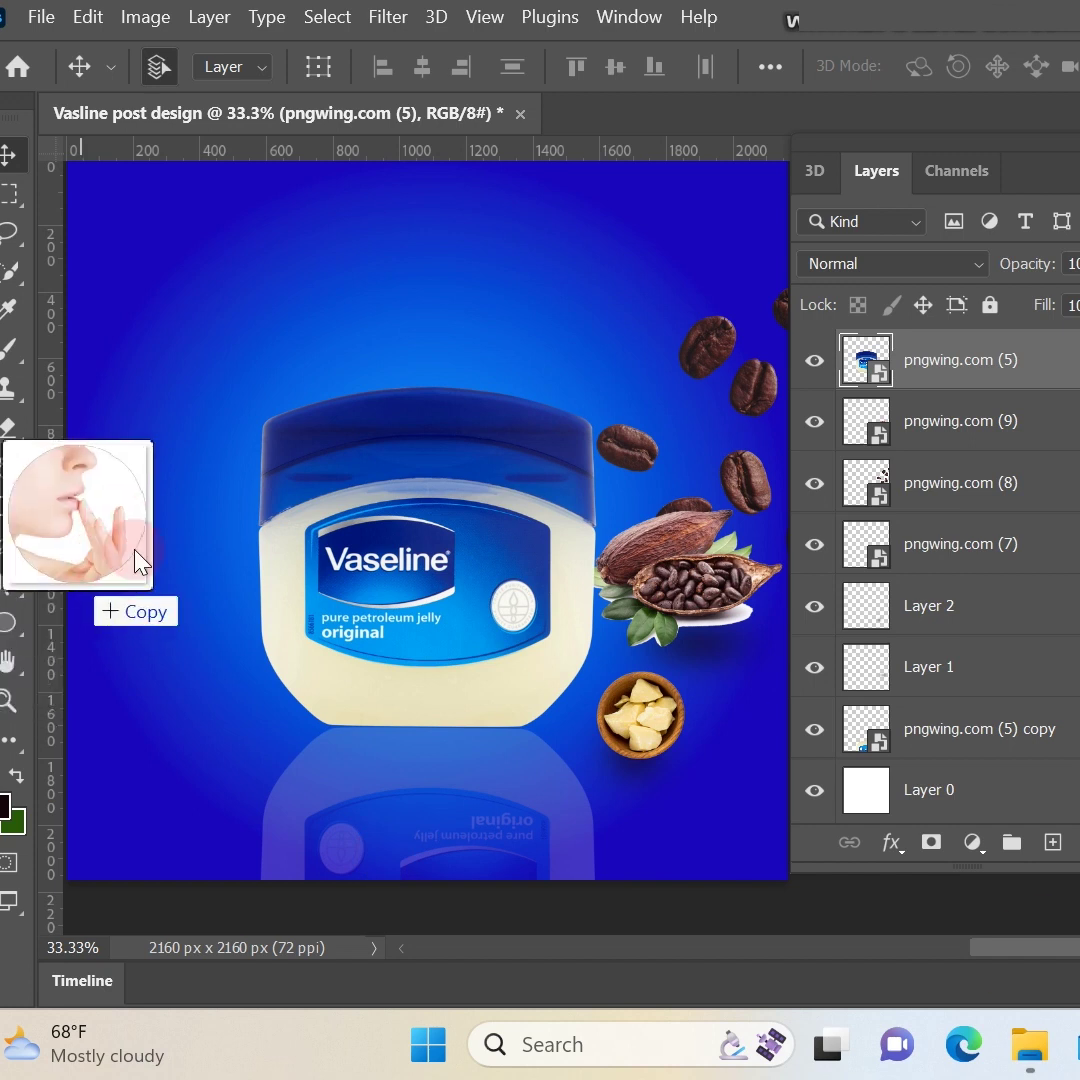
- Place the circular lips photo, enlarge it, and align it on the left edge beside the jar
{"action": "left_click_drag", "start_coordinate": [20, 566], "coordinate": [140, 566]}
{"action": "left_click_drag", "start_coordinate": [306, 718], "coordinate": [335, 762]}
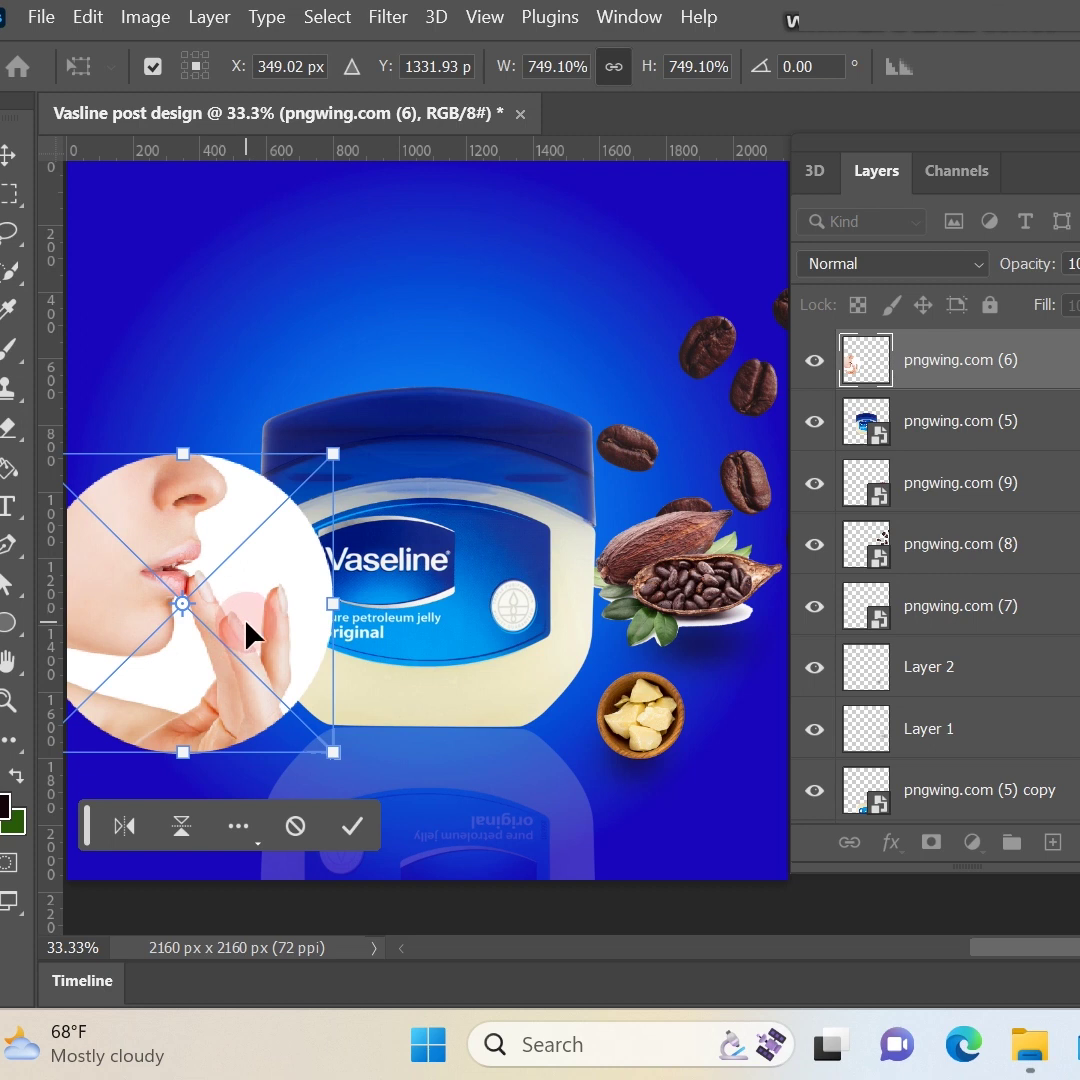
{"action": "left_click_drag", "start_coordinate": [245, 633], "coordinate": [236, 601]}
{"action": "scroll", "coordinate": [236, 601], "scroll_direction": "right", "scroll_amount": 3}
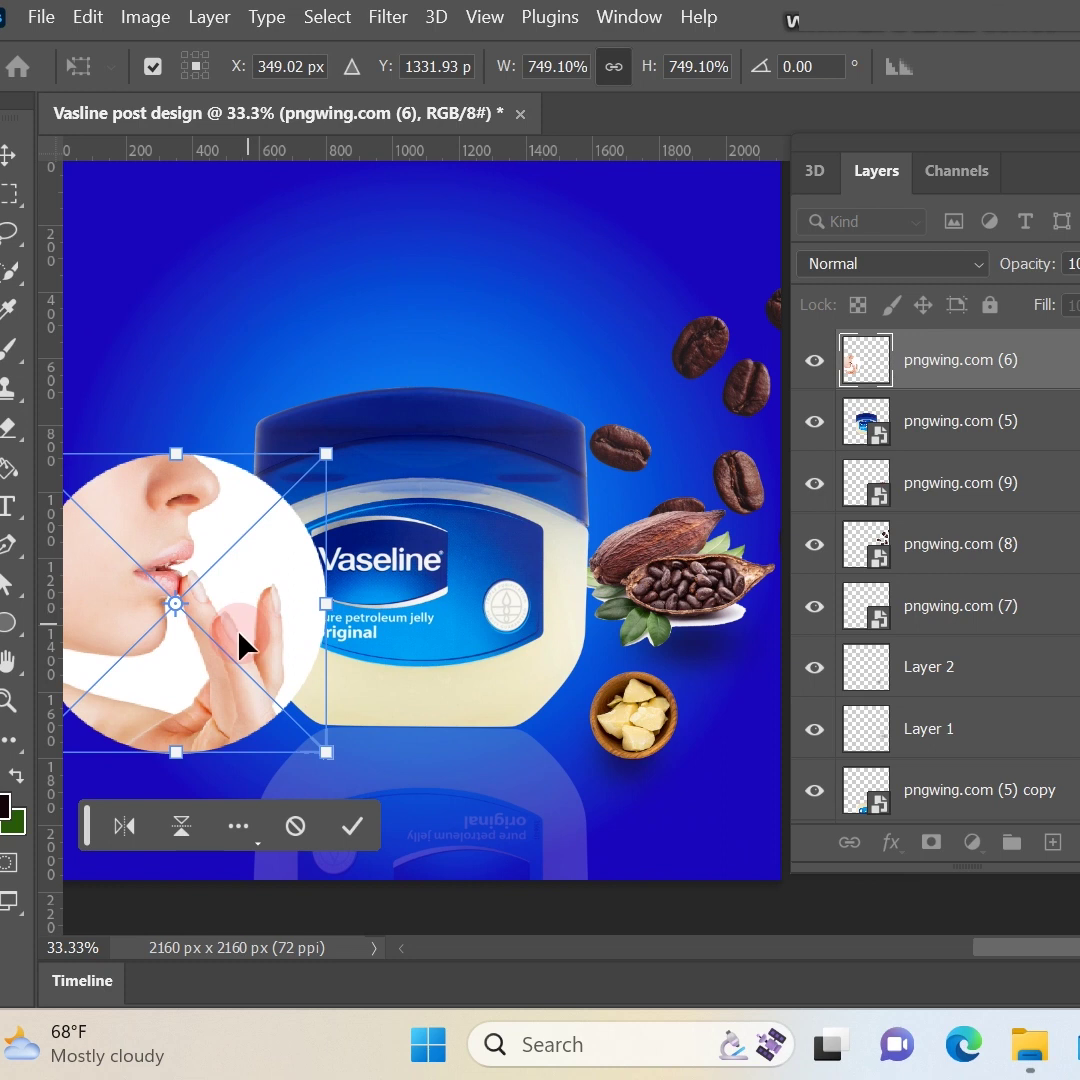
{"action": "left_click_drag", "start_coordinate": [243, 638], "coordinate": [220, 615]}
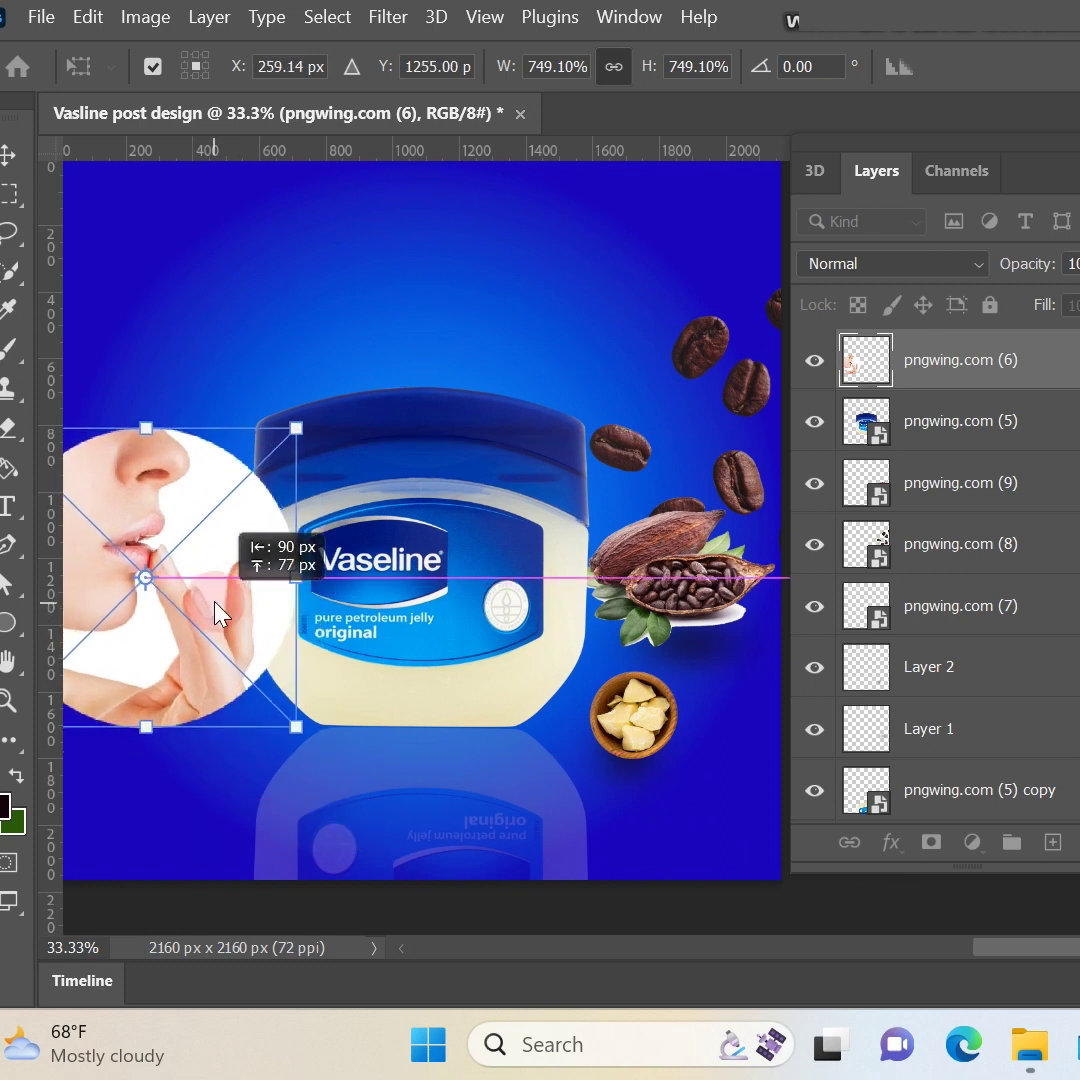
{"action": "left_click_drag", "start_coordinate": [220, 615], "coordinate": [220, 616]}
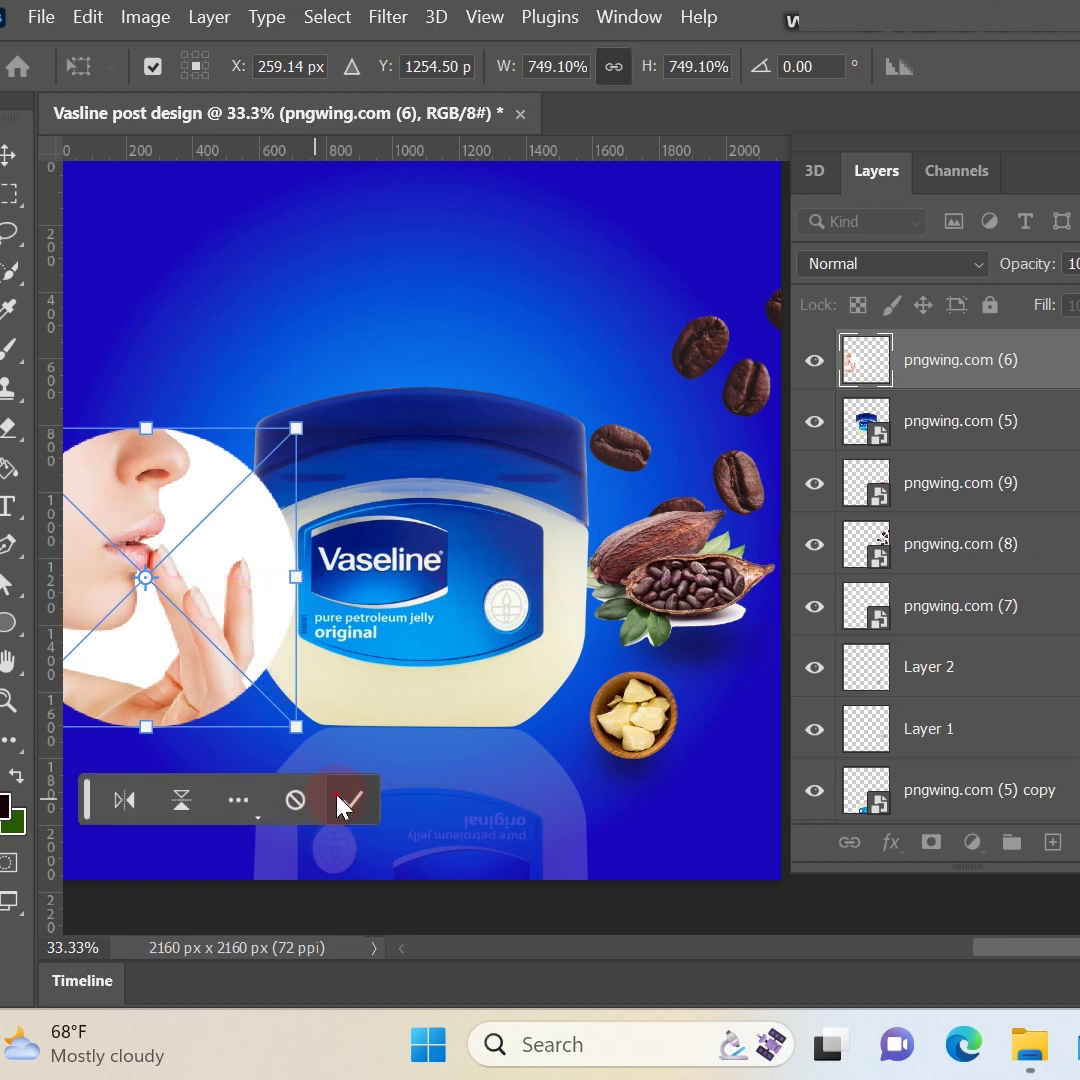
{"action": "left_click", "coordinate": [345, 801]}
- Bring the jar in front of the lips photo and finish the headline text 'শীতকালে'
{"action": "left_click", "coordinate": [925, 436]}
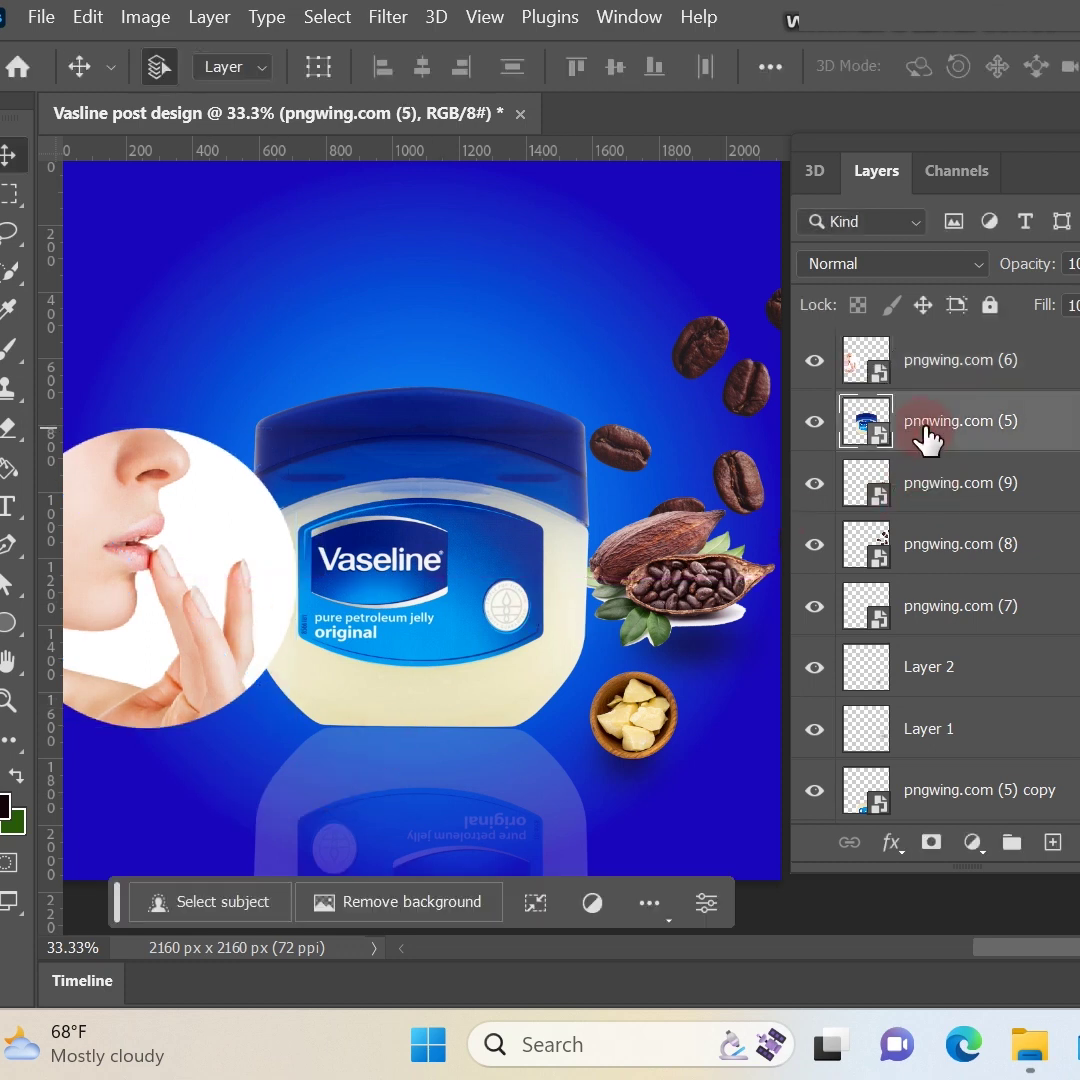
{"action": "left_click_drag", "start_coordinate": [925, 436], "coordinate": [925, 362]}
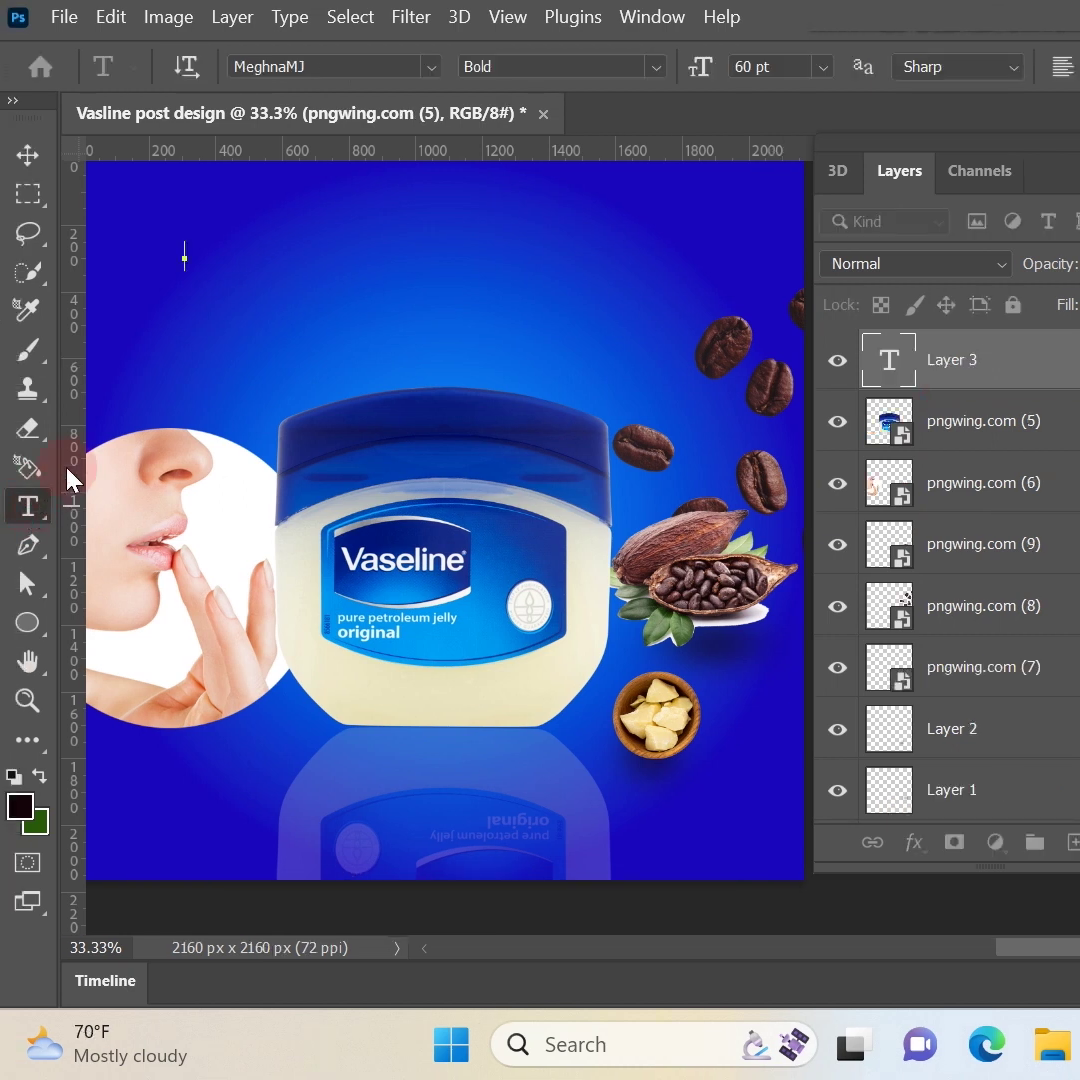
{"action": "left_click", "coordinate": [186, 257]}
{"action": "type", "text": "লে"}
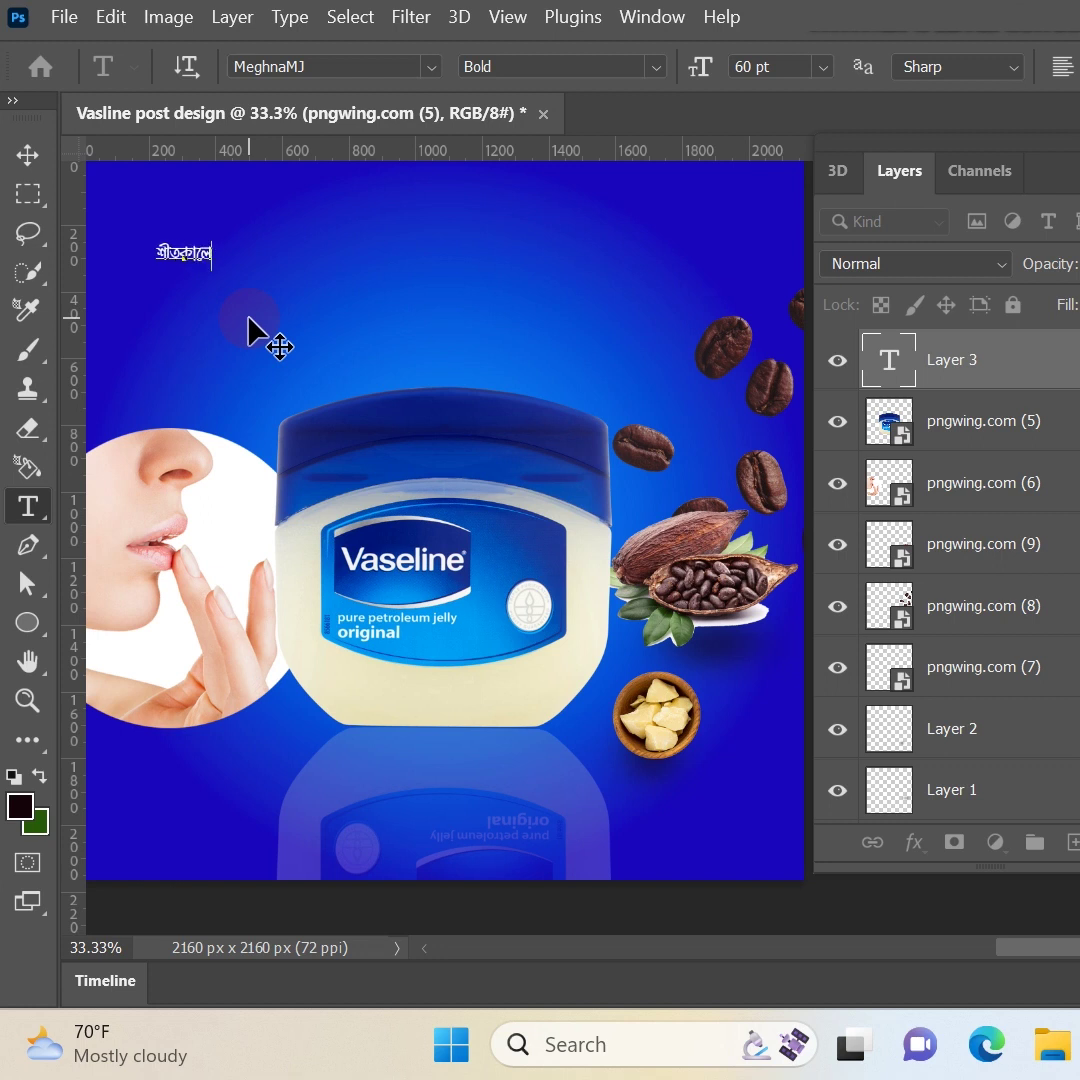
{"action": "type", "text": " নর"}
{"action": "key", "text": "BackSpace"}
{"action": "key", "text": "BackSpace"}
{"action": "key", "text": "BackSpace"}
{"action": "left_click", "coordinate": [27, 154]}
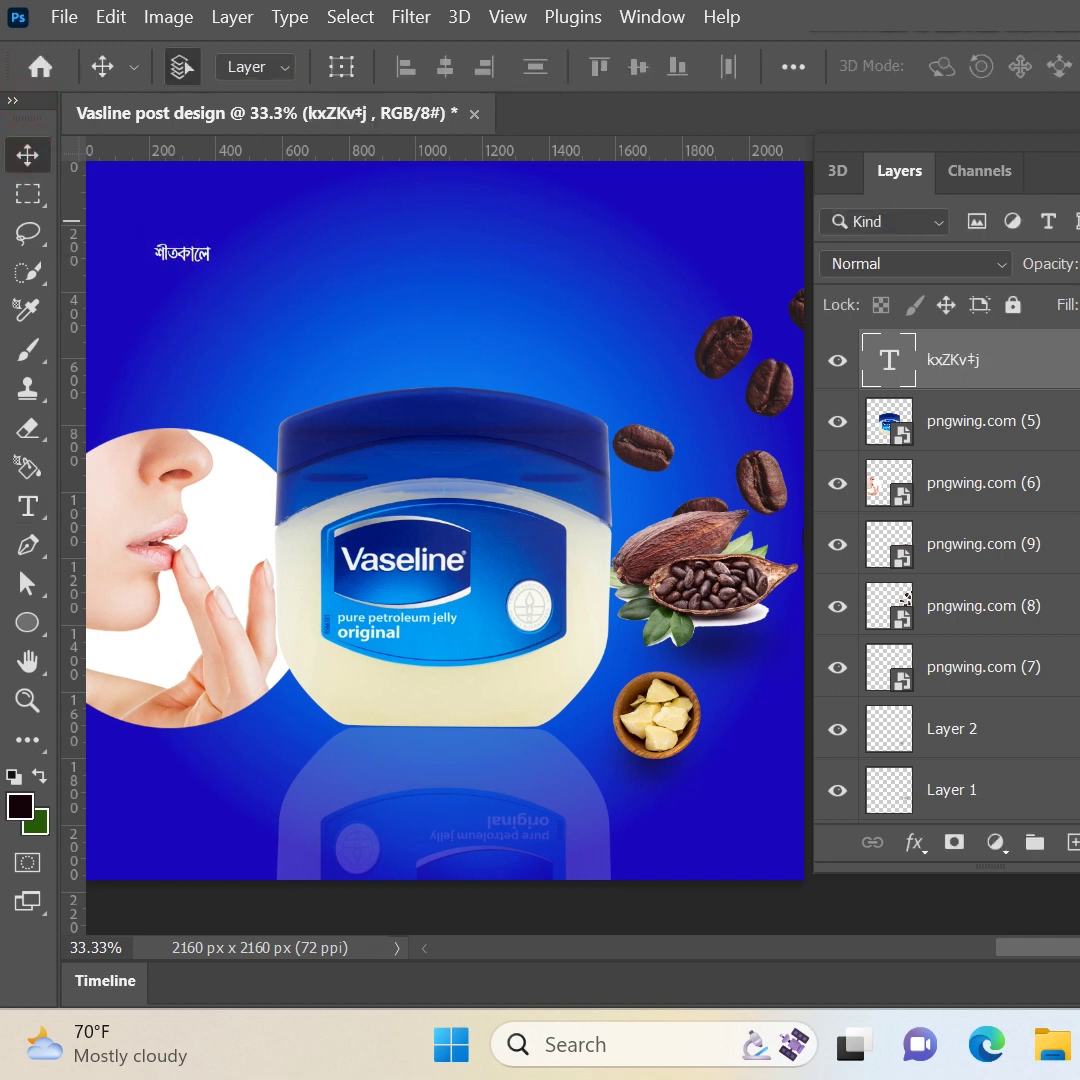
- Enlarge the শীতকালে headline and stretch it across the top-left of the poster
{"action": "key", "text": "ctrl+shift+period"}
{"action": "key", "text": "ctrl+shift+period"}
{"action": "key", "text": "ctrl+shift+period"}
{"action": "key", "text": "ctrl+shift+period"}
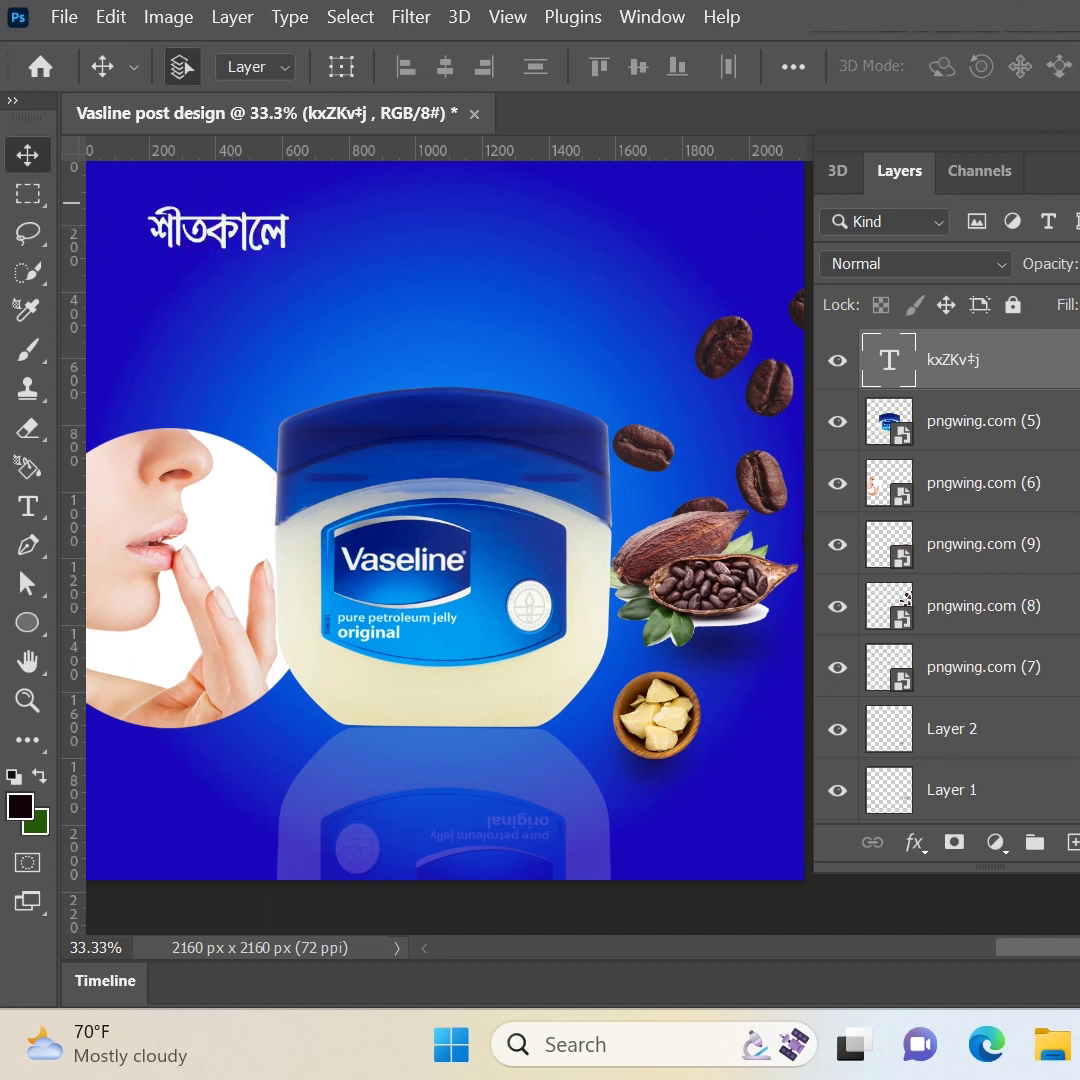
{"action": "key", "text": "ctrl+shift+period"}
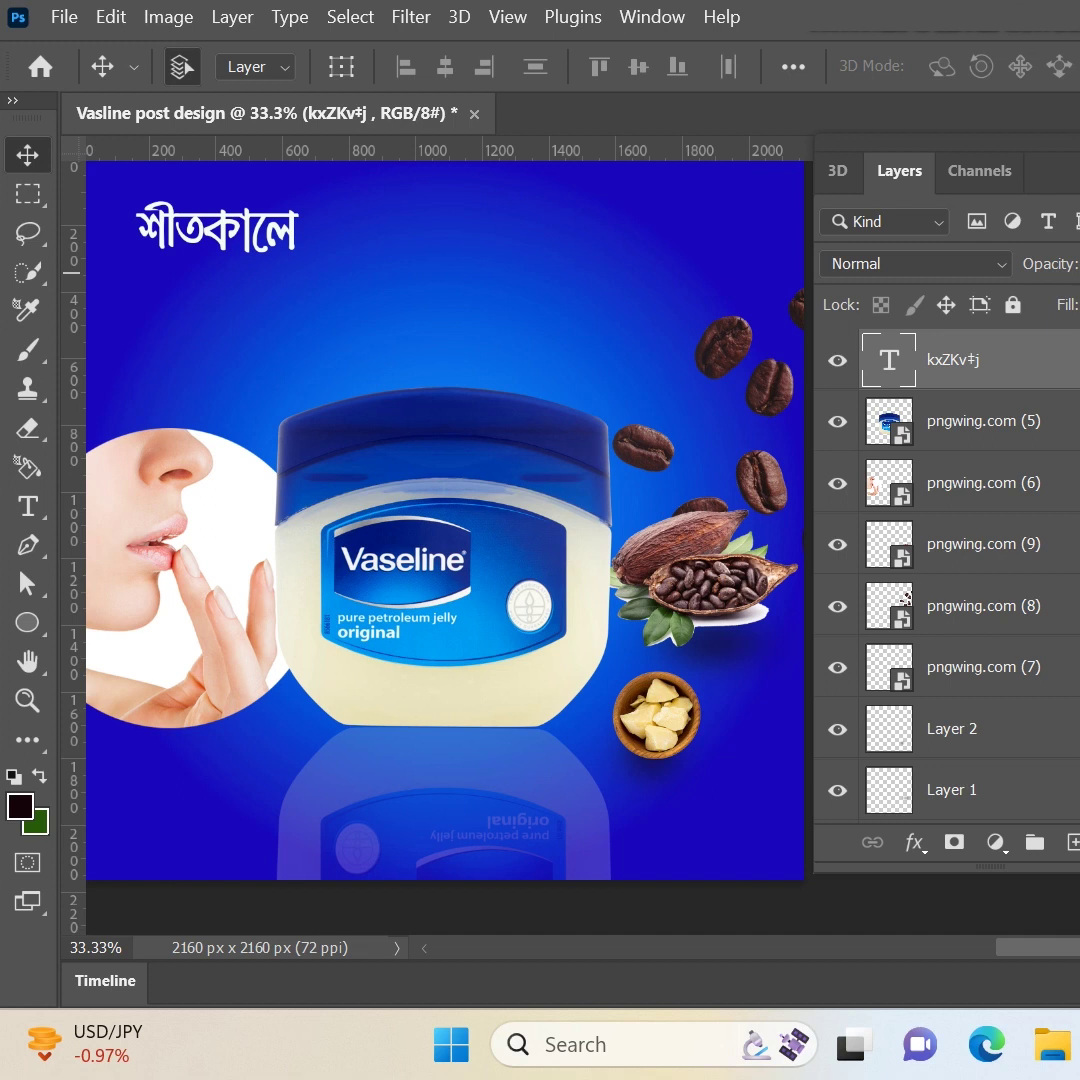
{"action": "key", "text": "ctrl+shift+period"}
{"action": "key", "text": "ctrl+shift+period"}
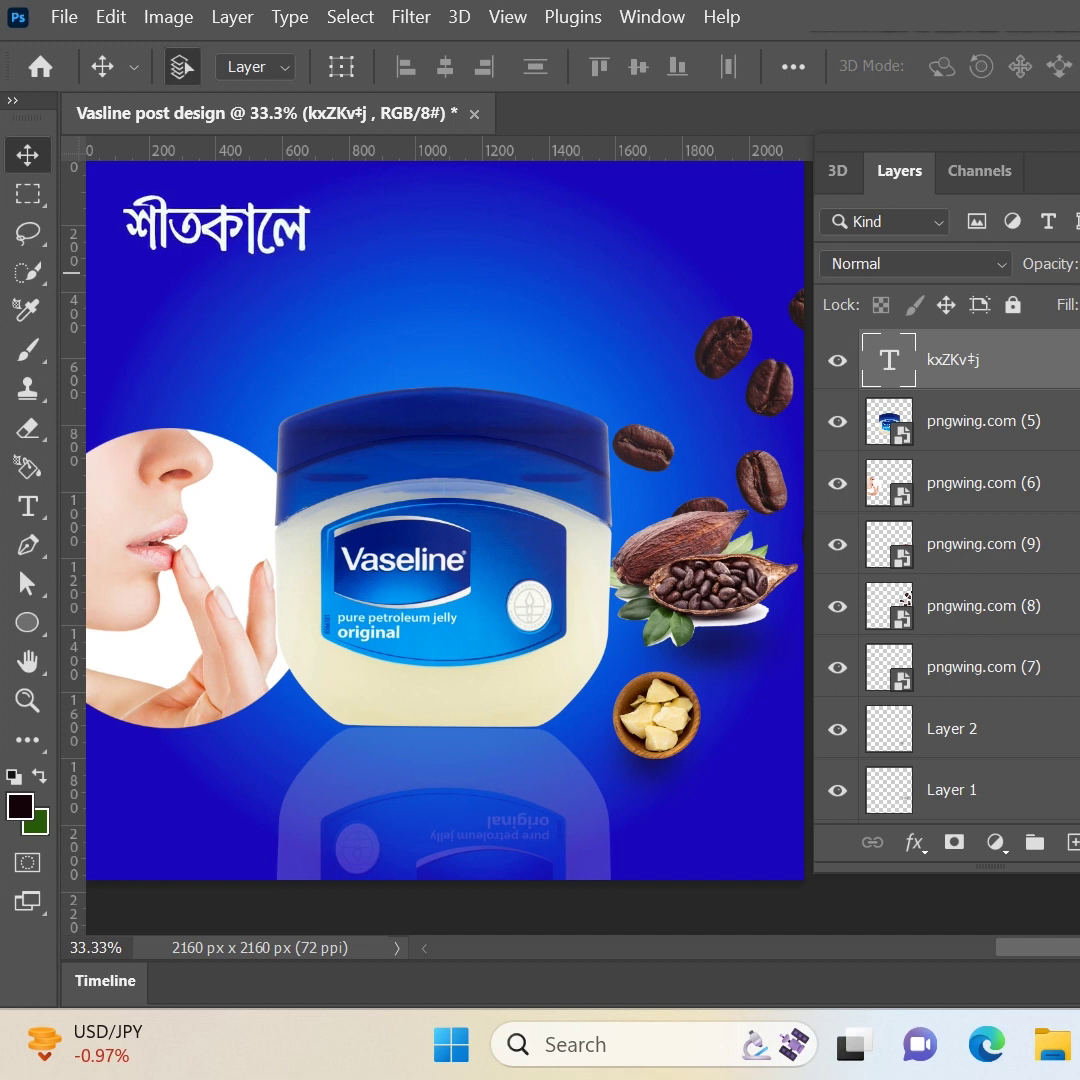
{"action": "key", "text": "ctrl+shift+period"}
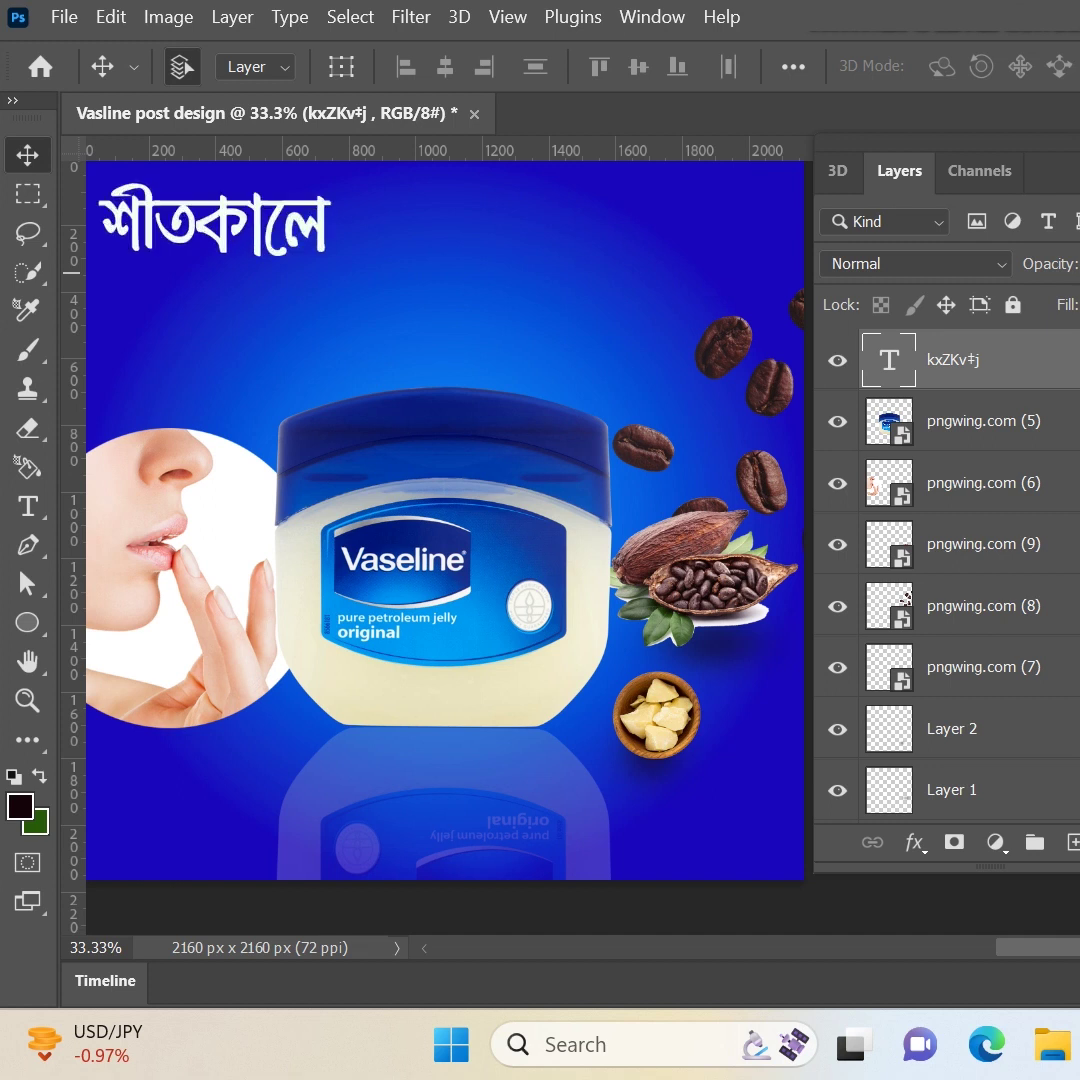
{"action": "mouse_move", "coordinate": [259, 250]}
{"action": "left_mouse_down"}
{"action": "mouse_move", "coordinate": [283, 248]}
{"action": "mouse_move", "coordinate": [254, 235]}
{"action": "left_mouse_up"}
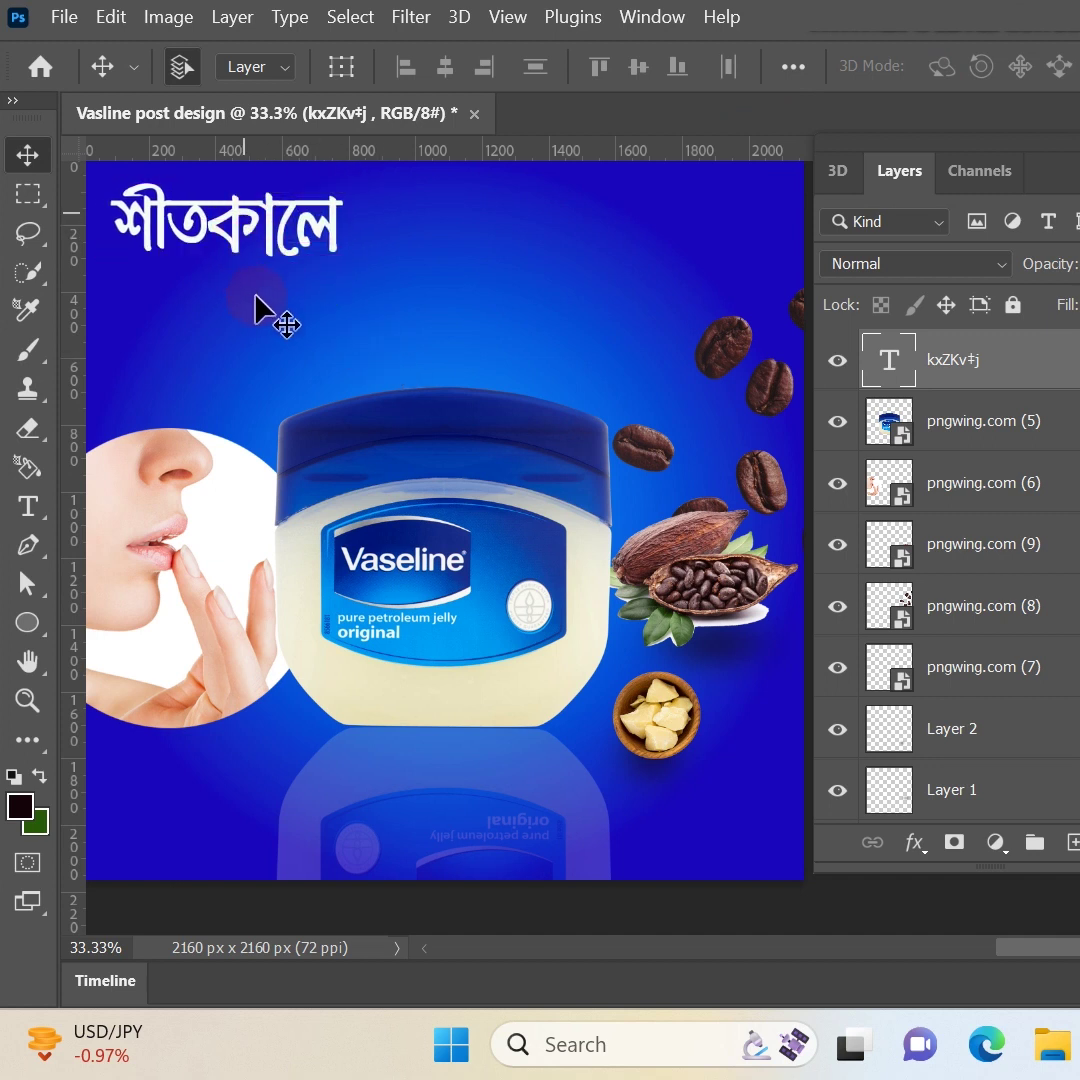
{"action": "left_click_drag", "start_coordinate": [240, 222], "coordinate": [268, 218]}
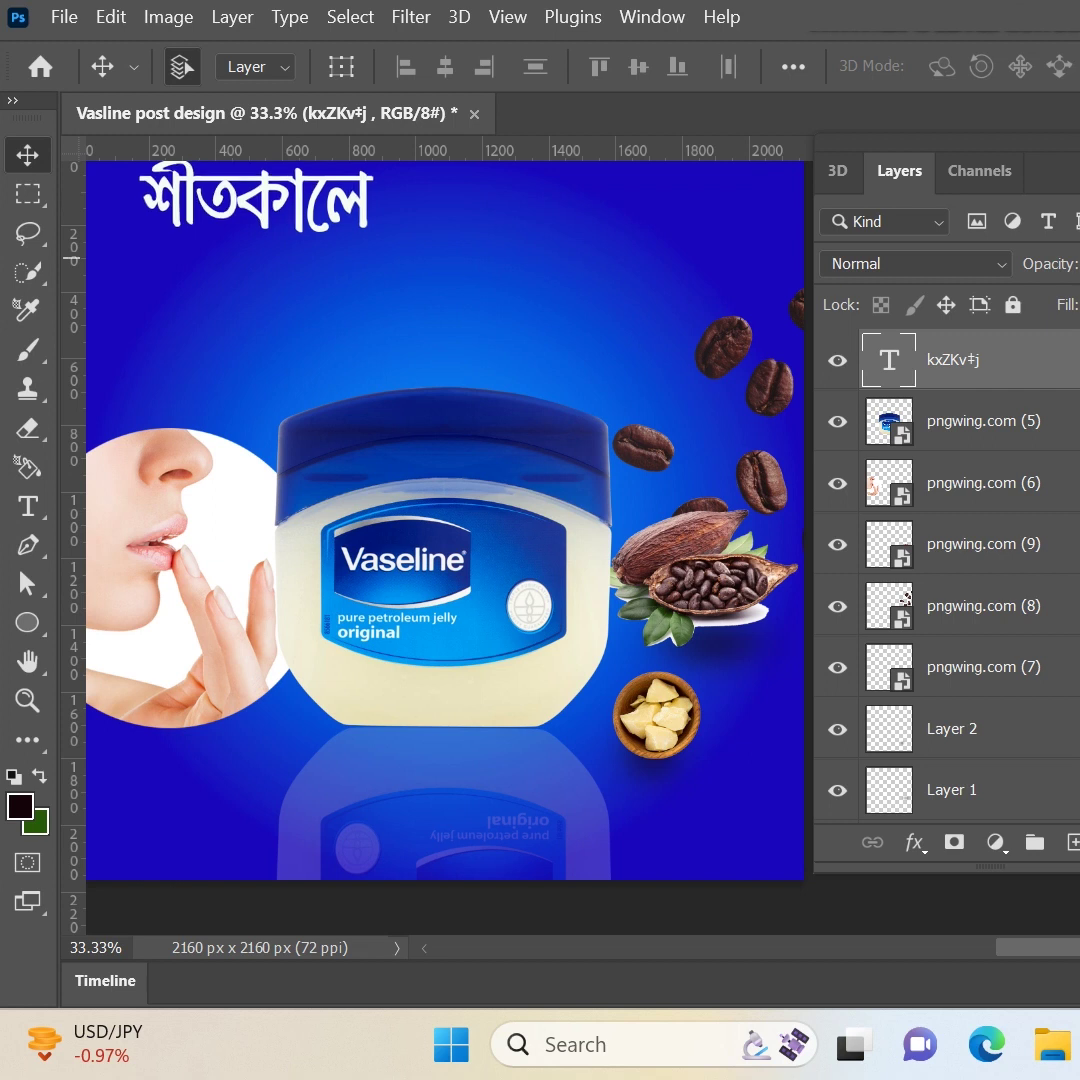
{"action": "left_click_drag", "start_coordinate": [370, 232], "coordinate": [400, 250]}
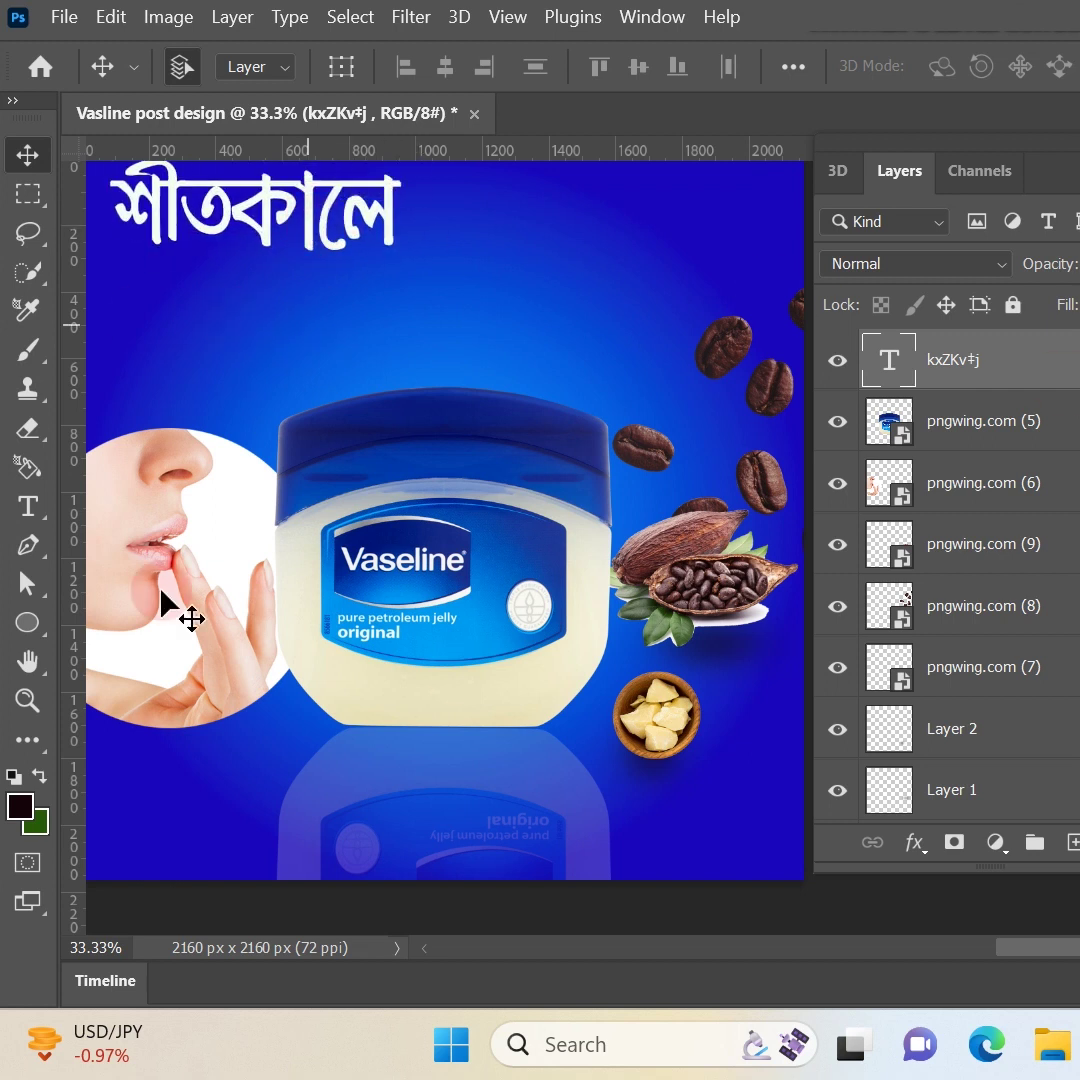
{"action": "left_click", "coordinate": [95, 420]}
- Start a new 150 pt text block and move it below the শীতকালে headline
{"action": "left_click", "coordinate": [28, 507]}
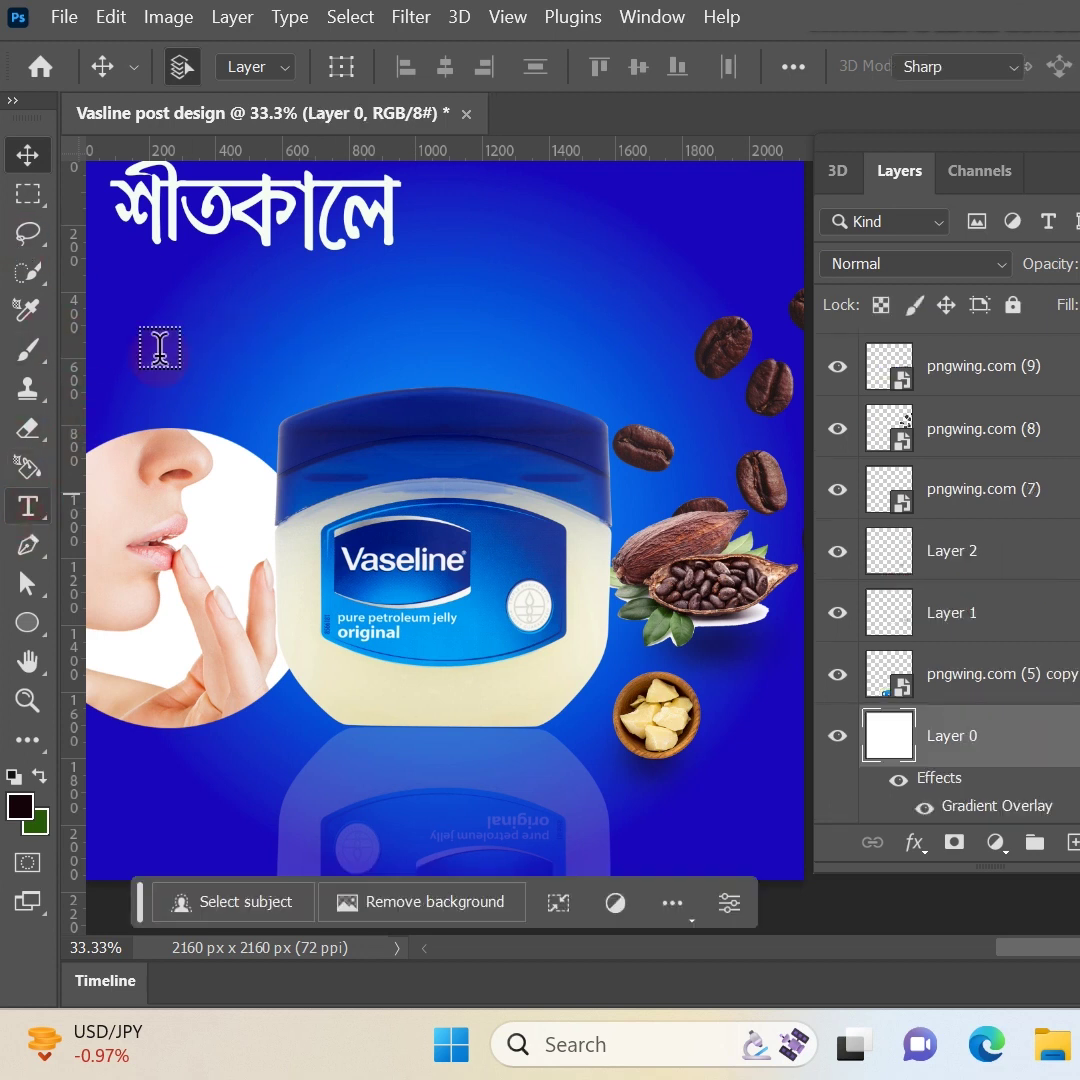
{"action": "left_click", "coordinate": [210, 330]}
{"action": "left_click", "coordinate": [449, 442]}
{"action": "left_click", "coordinate": [401, 853]}
{"action": "left_click", "coordinate": [28, 154]}
{"action": "left_click_drag", "start_coordinate": [159, 318], "coordinate": [228, 318]}
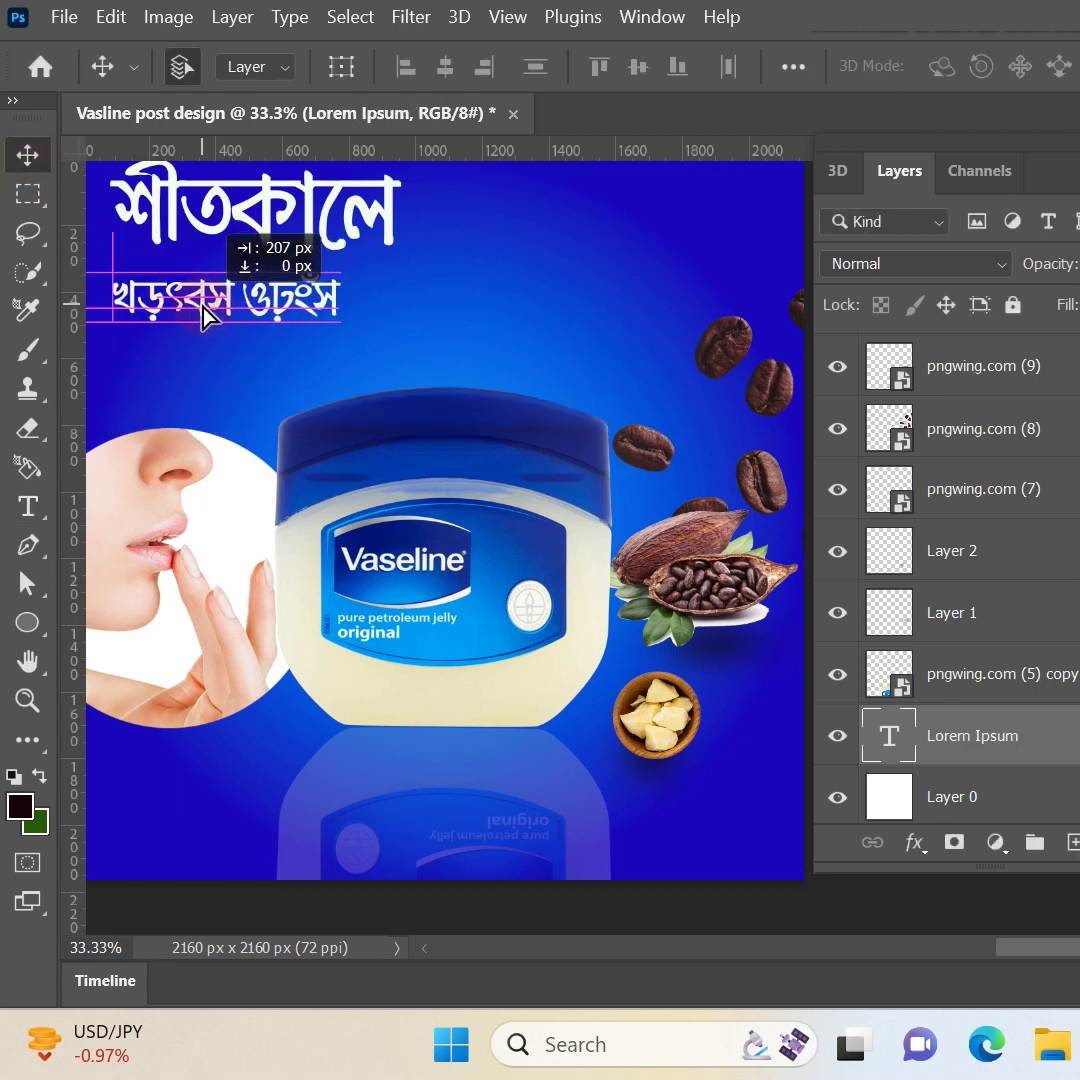
{"action": "left_click", "coordinate": [28, 506]}
- Type 'নরম ও সুন্দর ঠোঁট পেতে' with 'ভ্যাসলিন লাগান' on the next line
{"action": "left_click_drag", "start_coordinate": [105, 298], "coordinate": [350, 300]}
{"action": "type", "text": "bরম ও"}
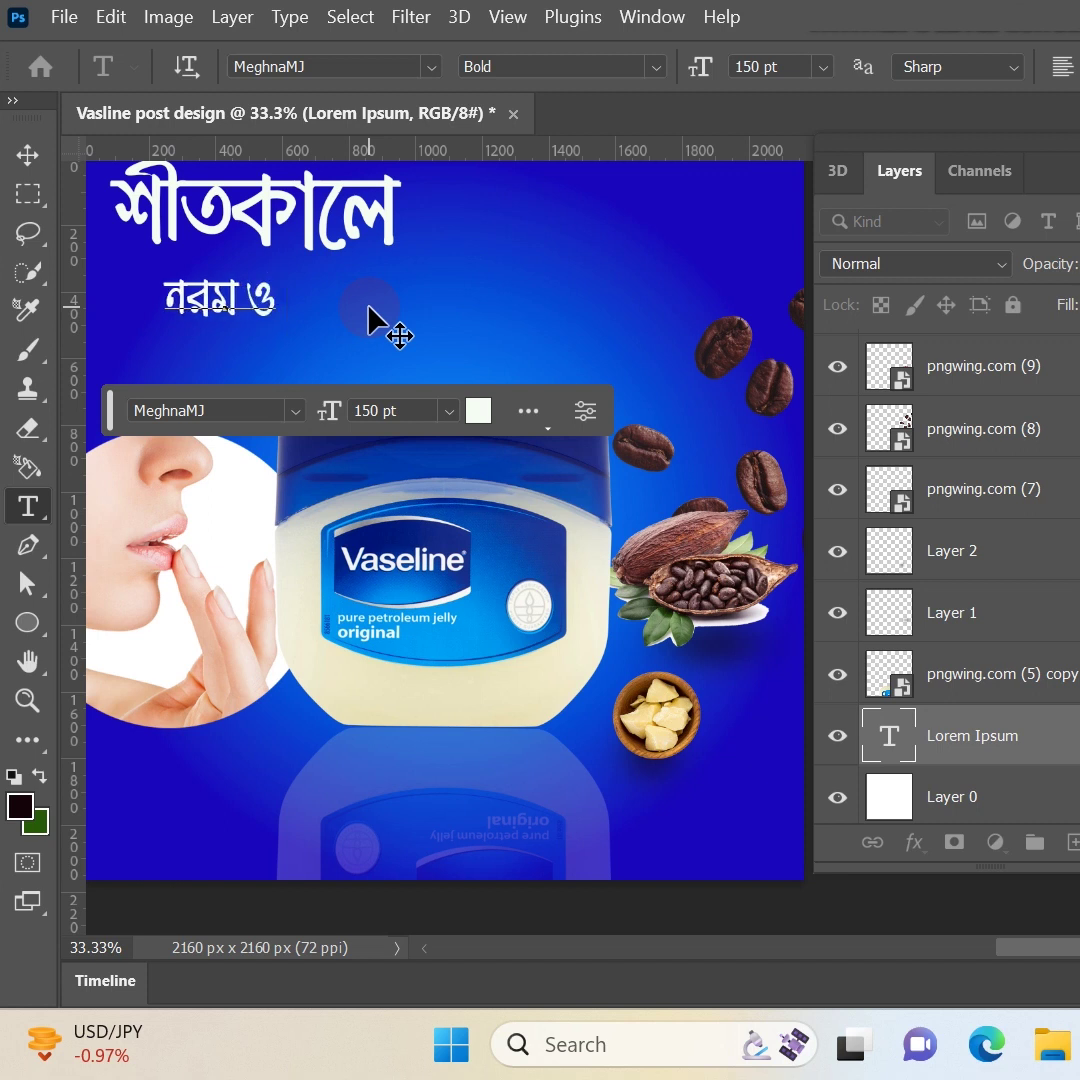
{"action": "type", "text": " সুন"}
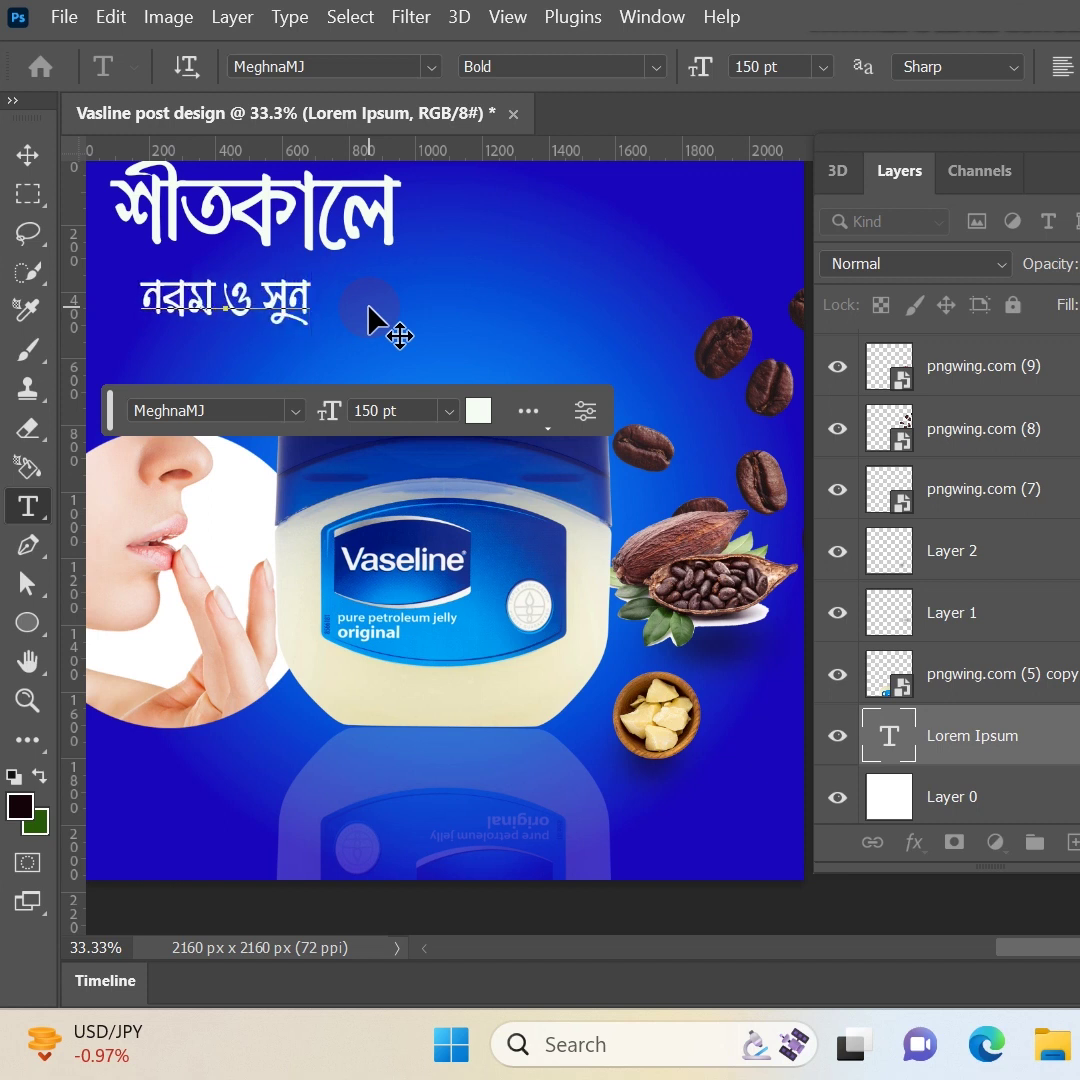
{"action": "type", "text": "্দর ঠো"}
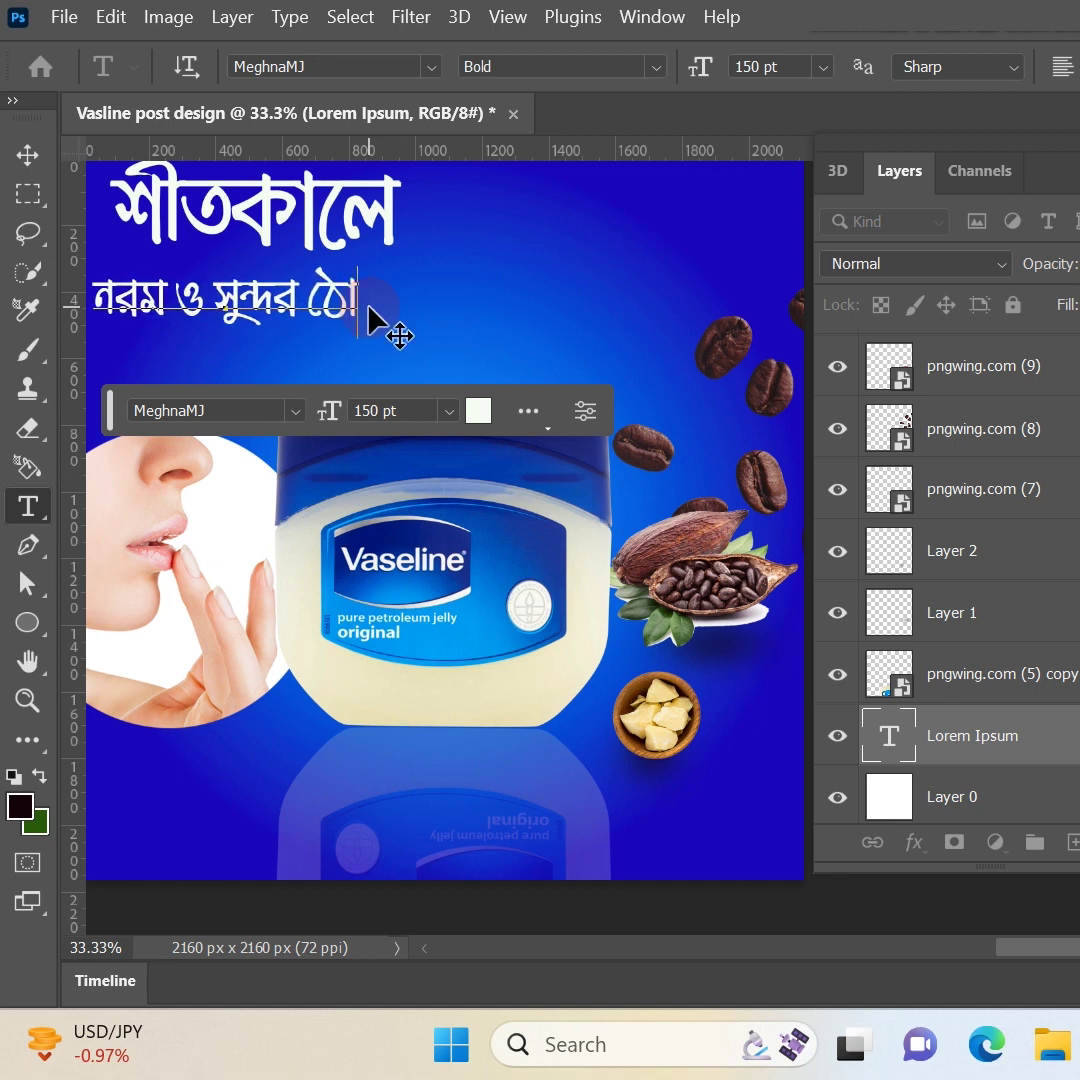
{"action": "type", "text": "ঁ"}
{"action": "key", "text": "BackSpace"}
{"action": "type", "text": "ট"}
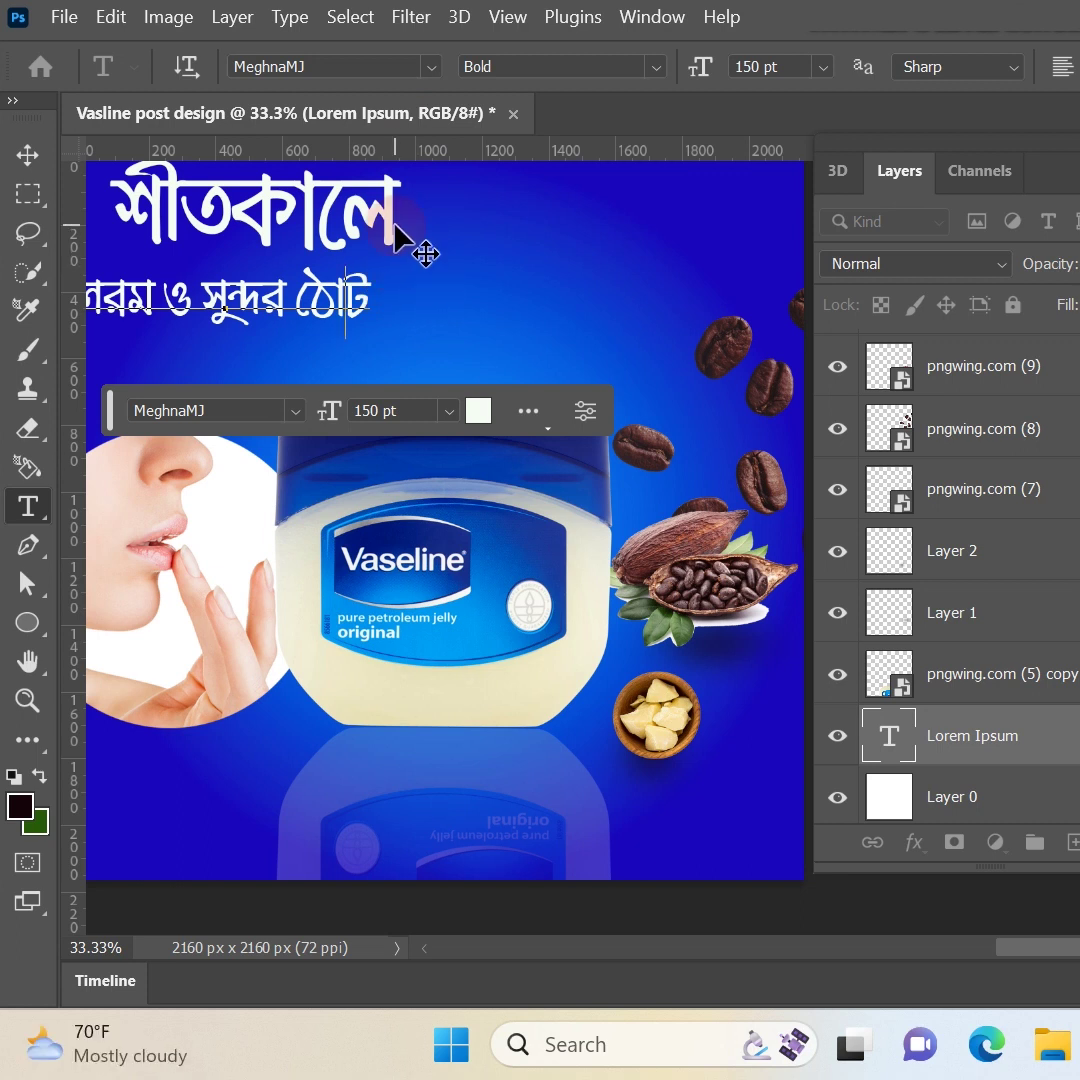
{"action": "left_click", "coordinate": [27, 154]}
{"action": "left_click_drag", "start_coordinate": [262, 318], "coordinate": [285, 308]}
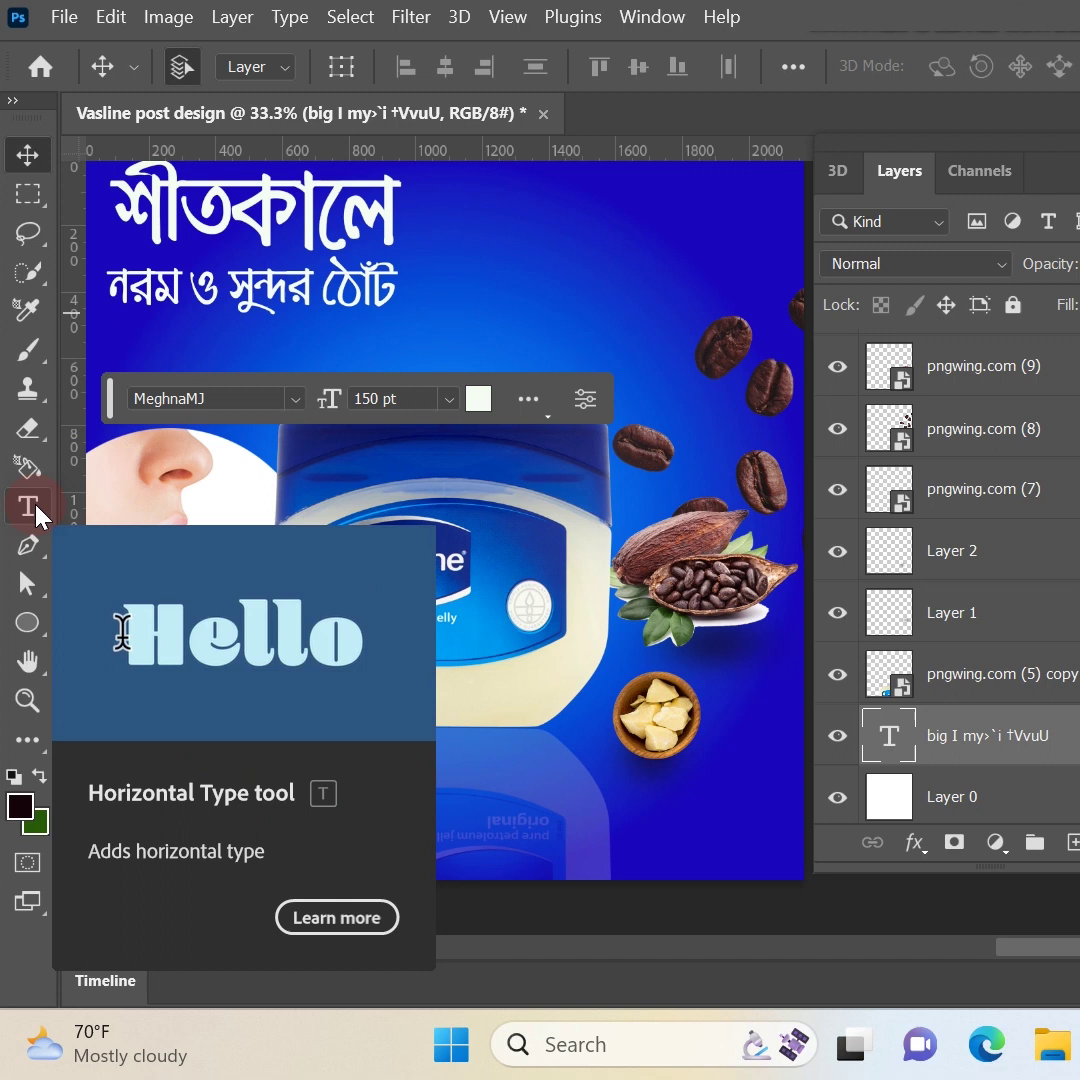
{"action": "left_click", "coordinate": [37, 515]}
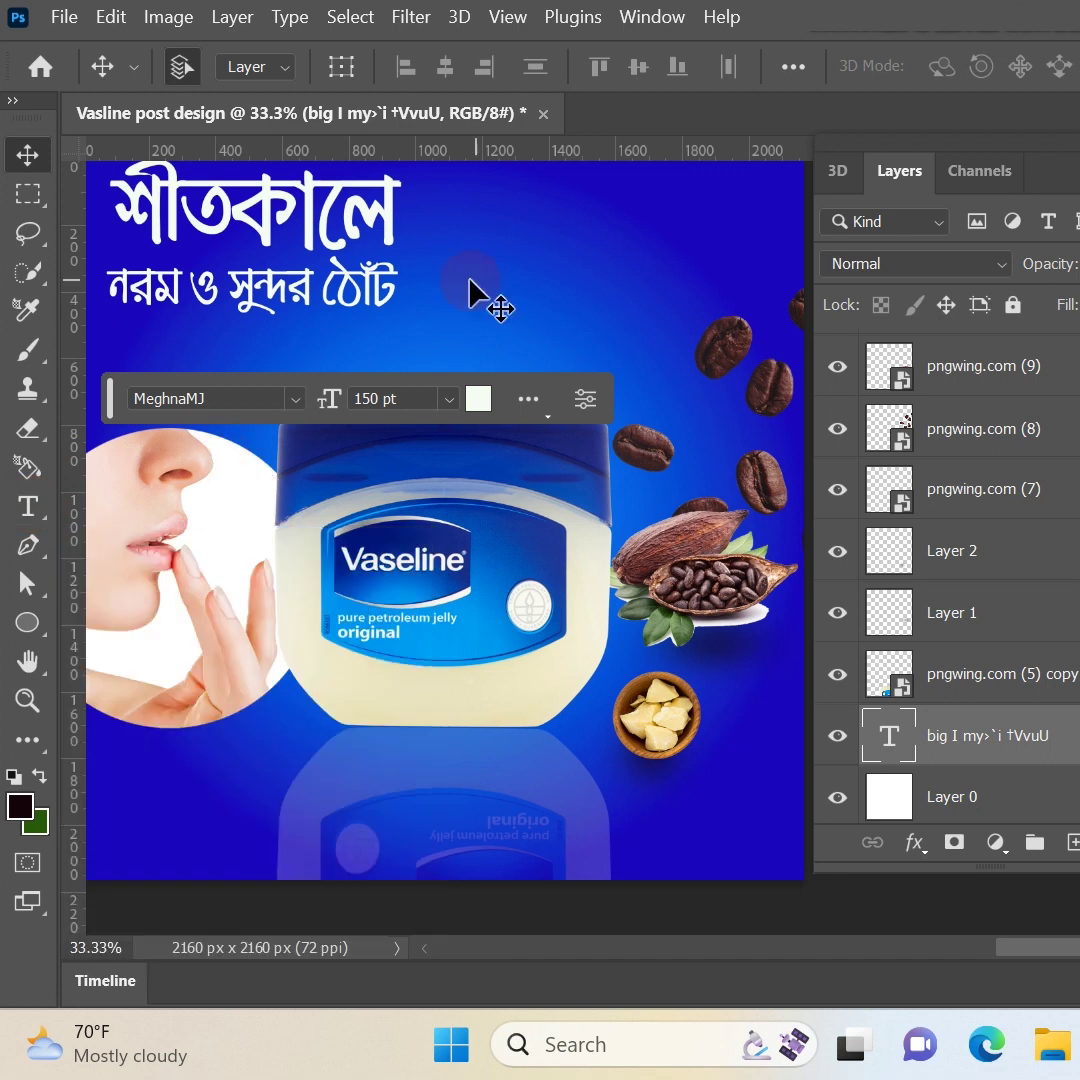
{"action": "left_click", "coordinate": [410, 285]}
{"action": "type", "text": "পেত"}
{"action": "key", "text": "Return"}
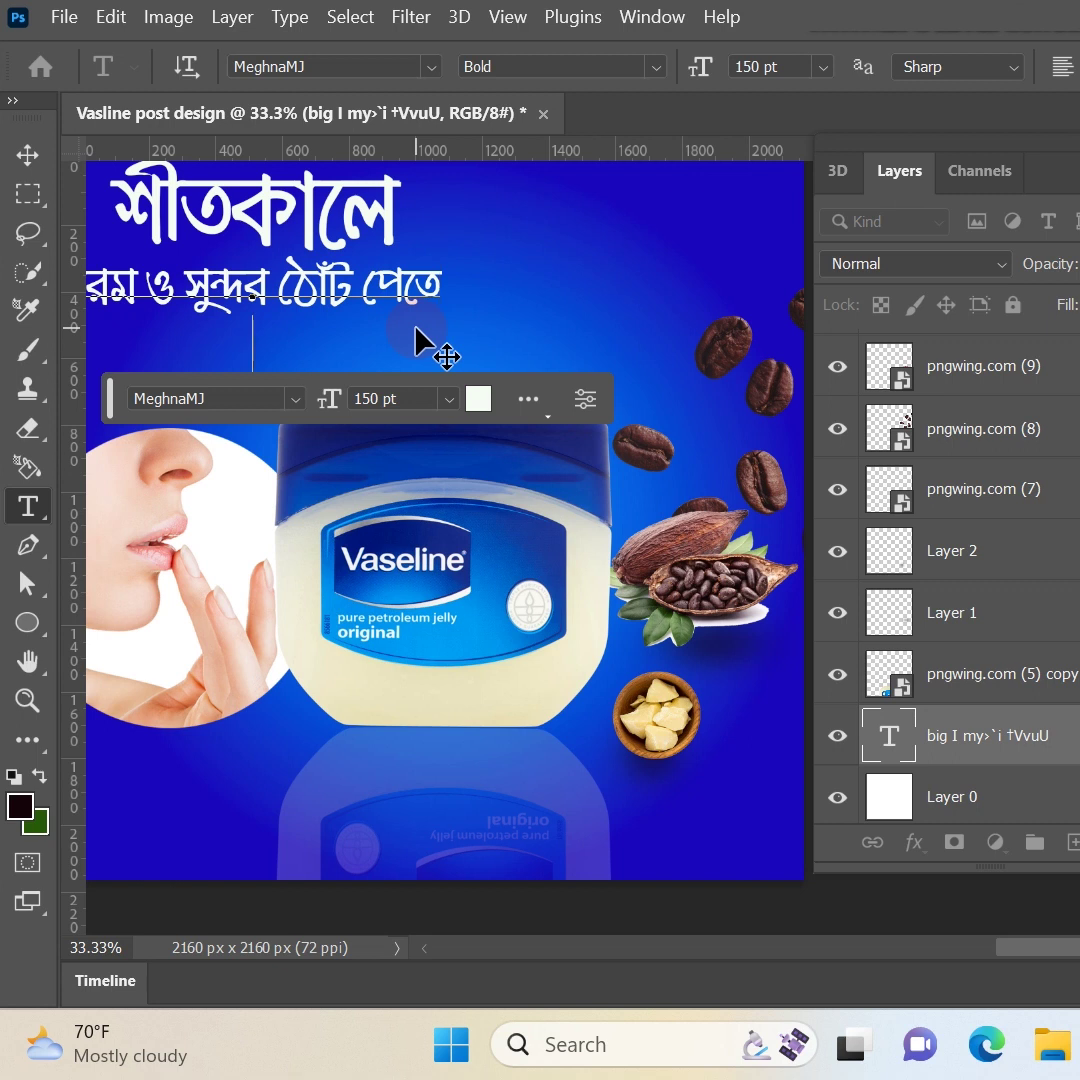
{"action": "type", "text": "ভ"}
{"action": "type", "text": "্যাসালন"}
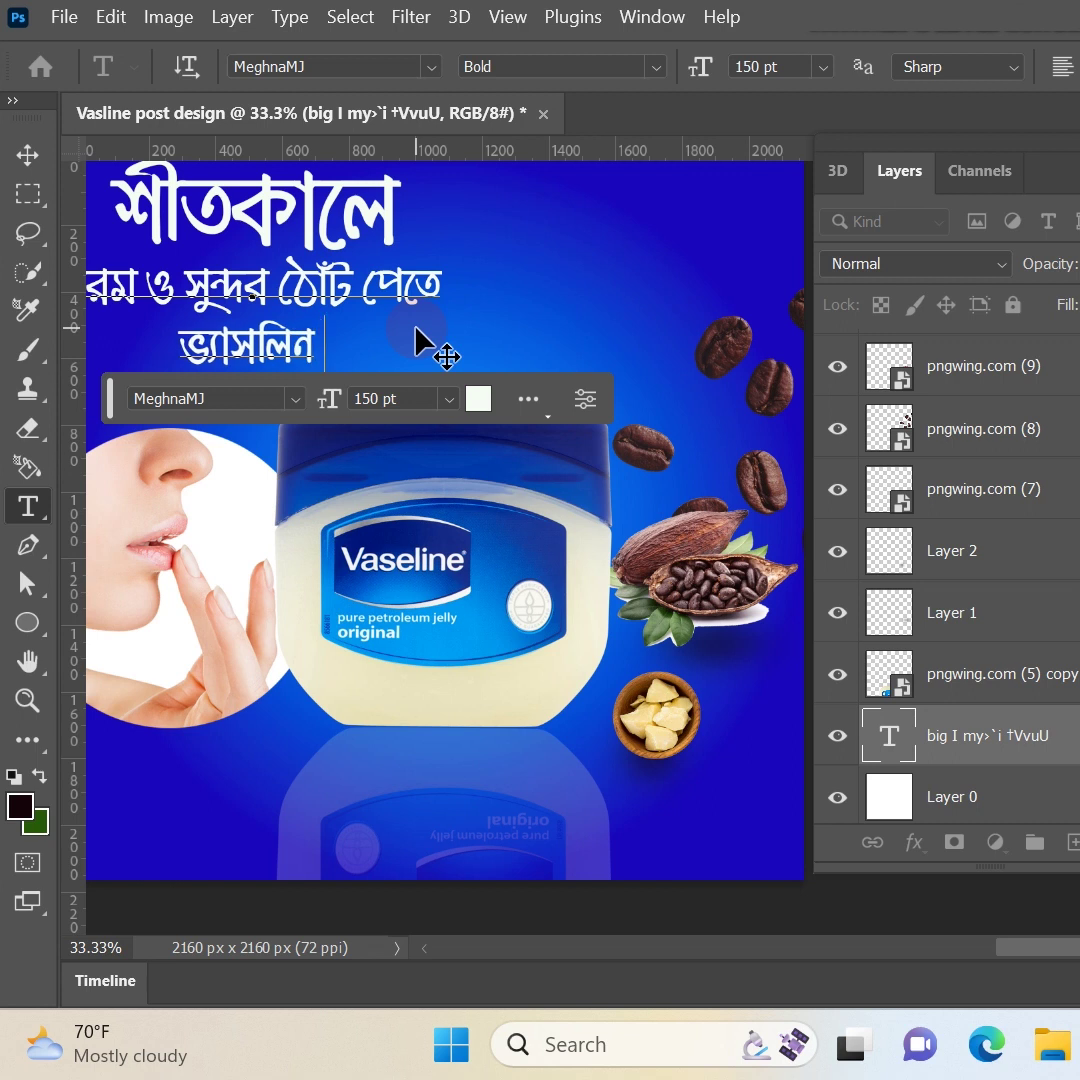
{"action": "type", "text": " লাগ"}
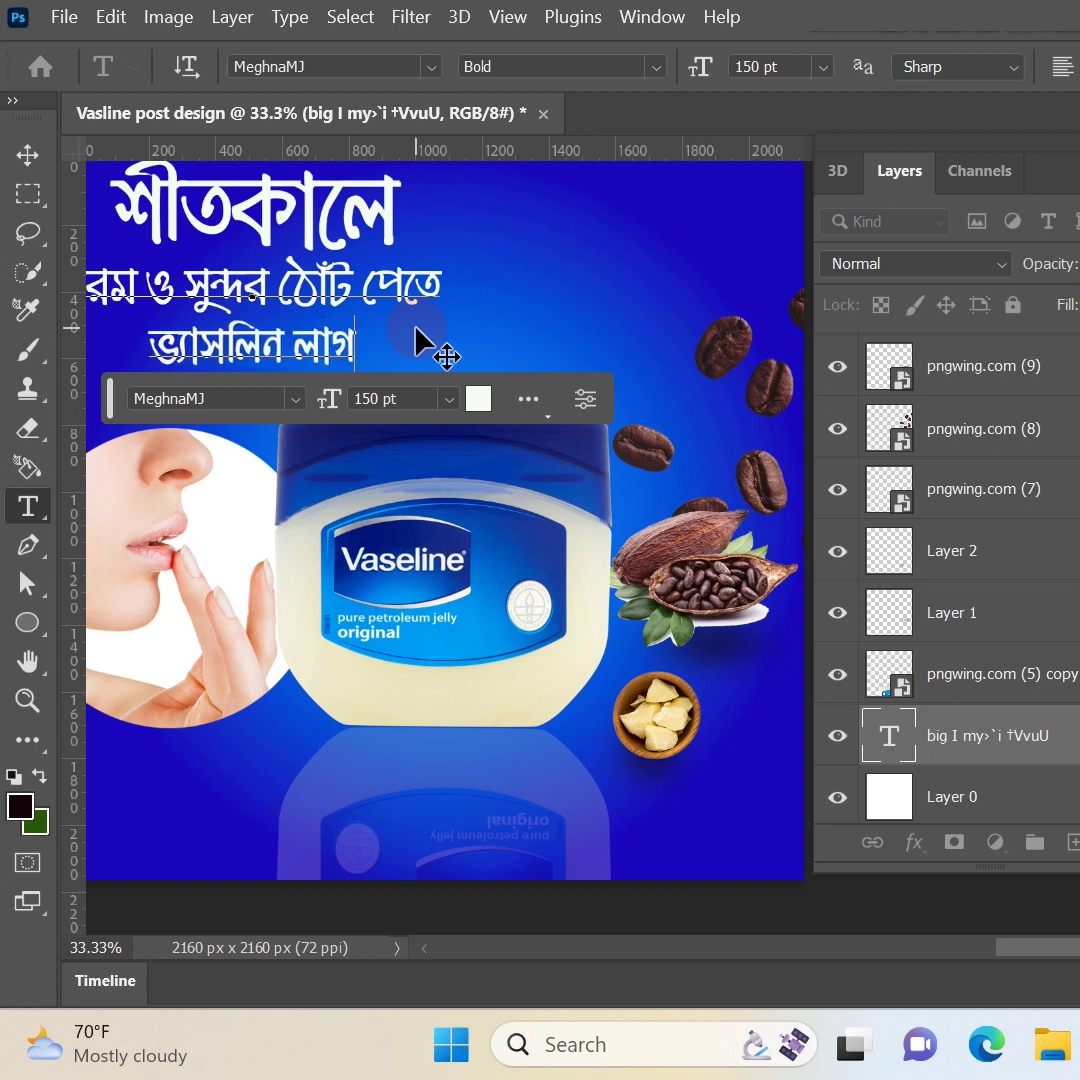
{"action": "type", "text": "ান"}
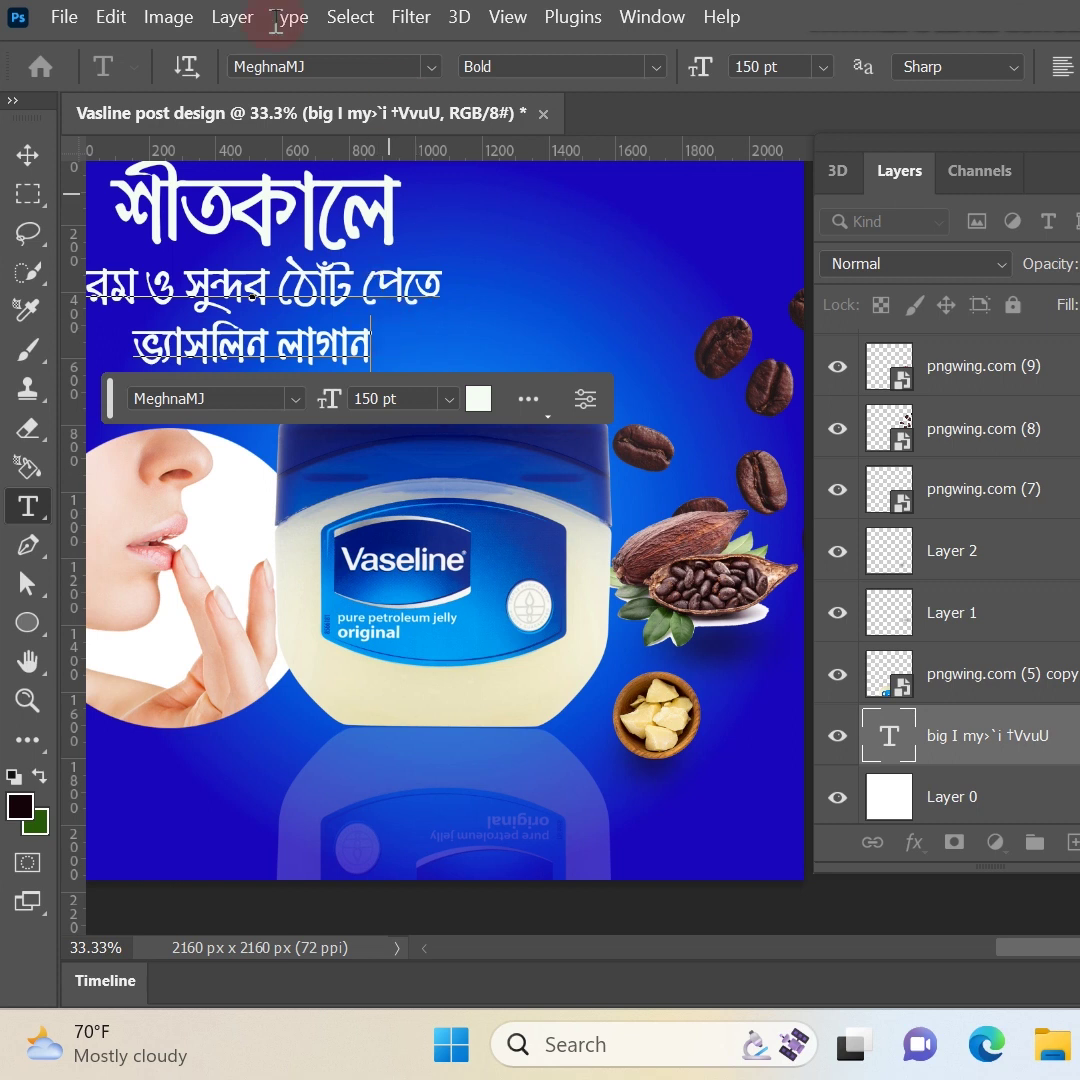
- Draw a circle right of the headline and fill it dark blue
{"action": "right_click", "coordinate": [28, 622]}
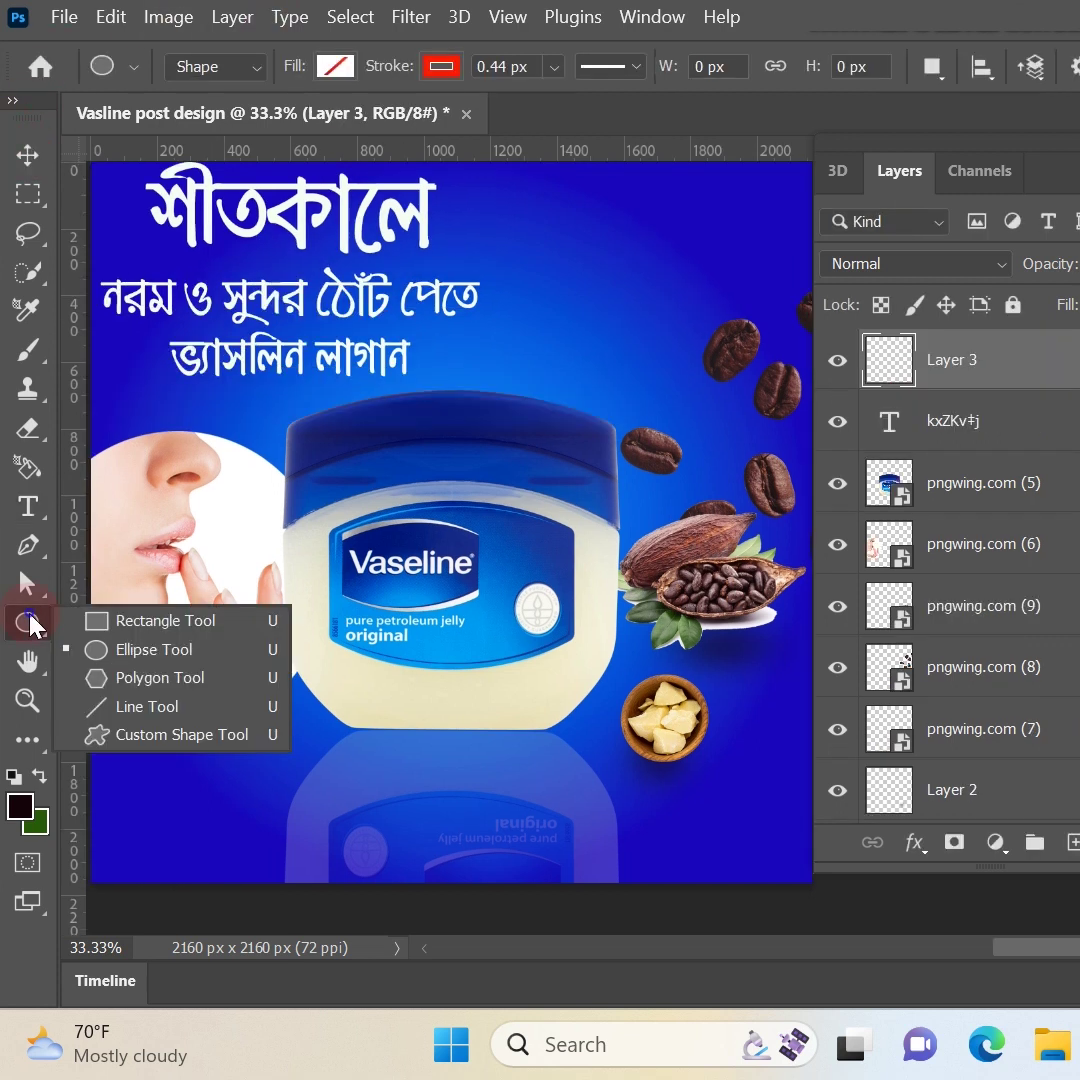
{"action": "left_click", "coordinate": [114, 652]}
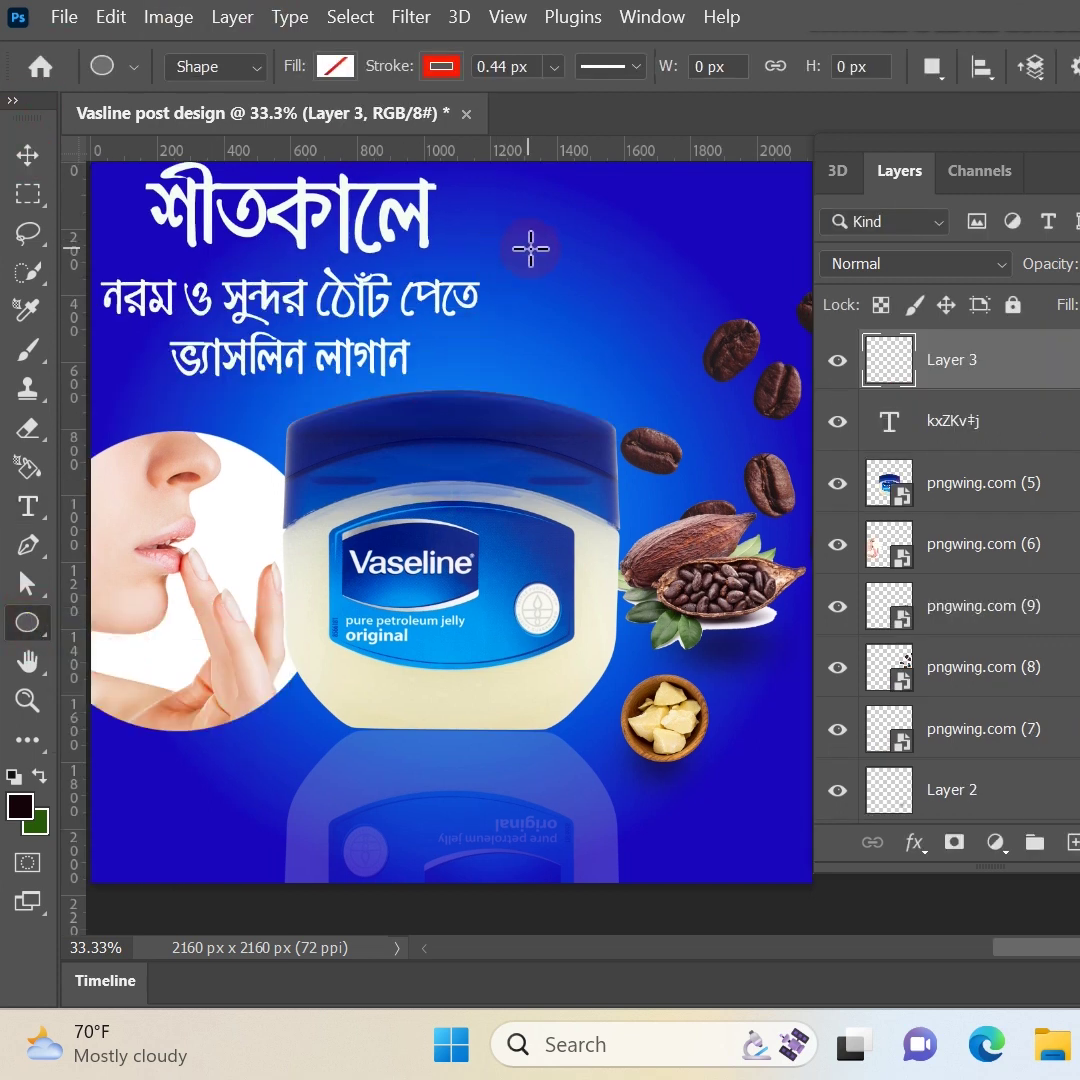
{"action": "left_click_drag", "start_coordinate": [530, 219], "coordinate": [684, 421]}
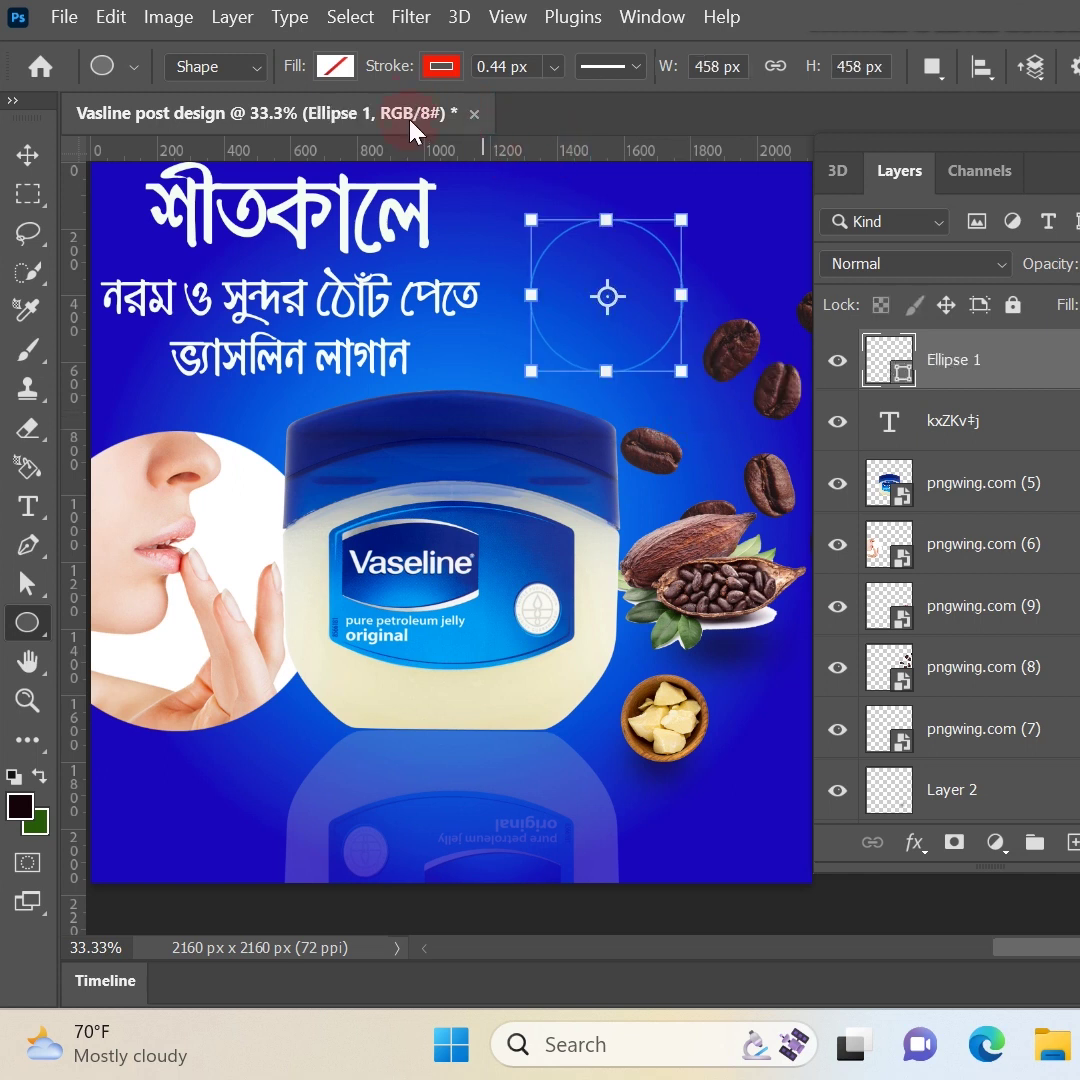
{"action": "left_click", "coordinate": [338, 68]}
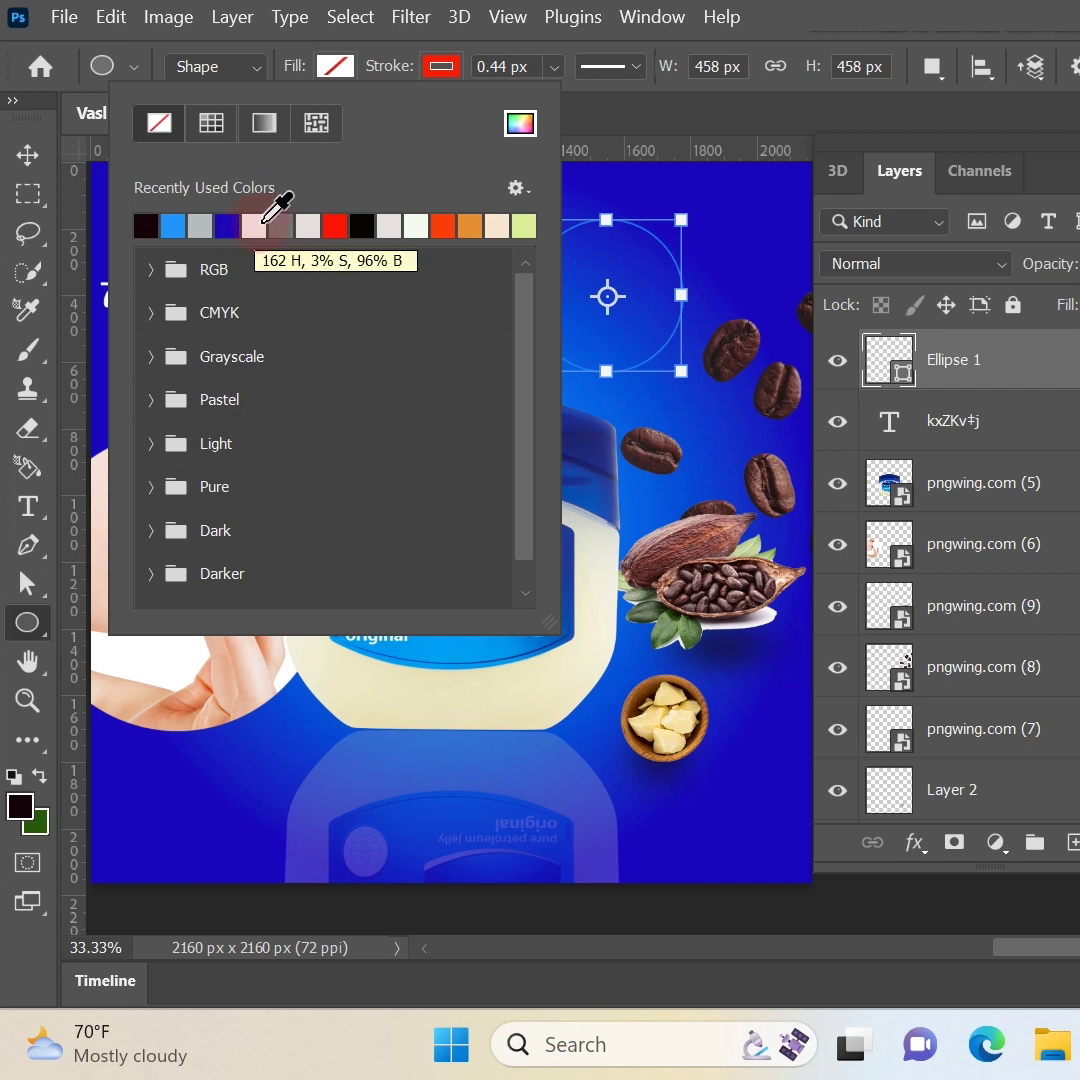
{"action": "left_click", "coordinate": [334, 227]}
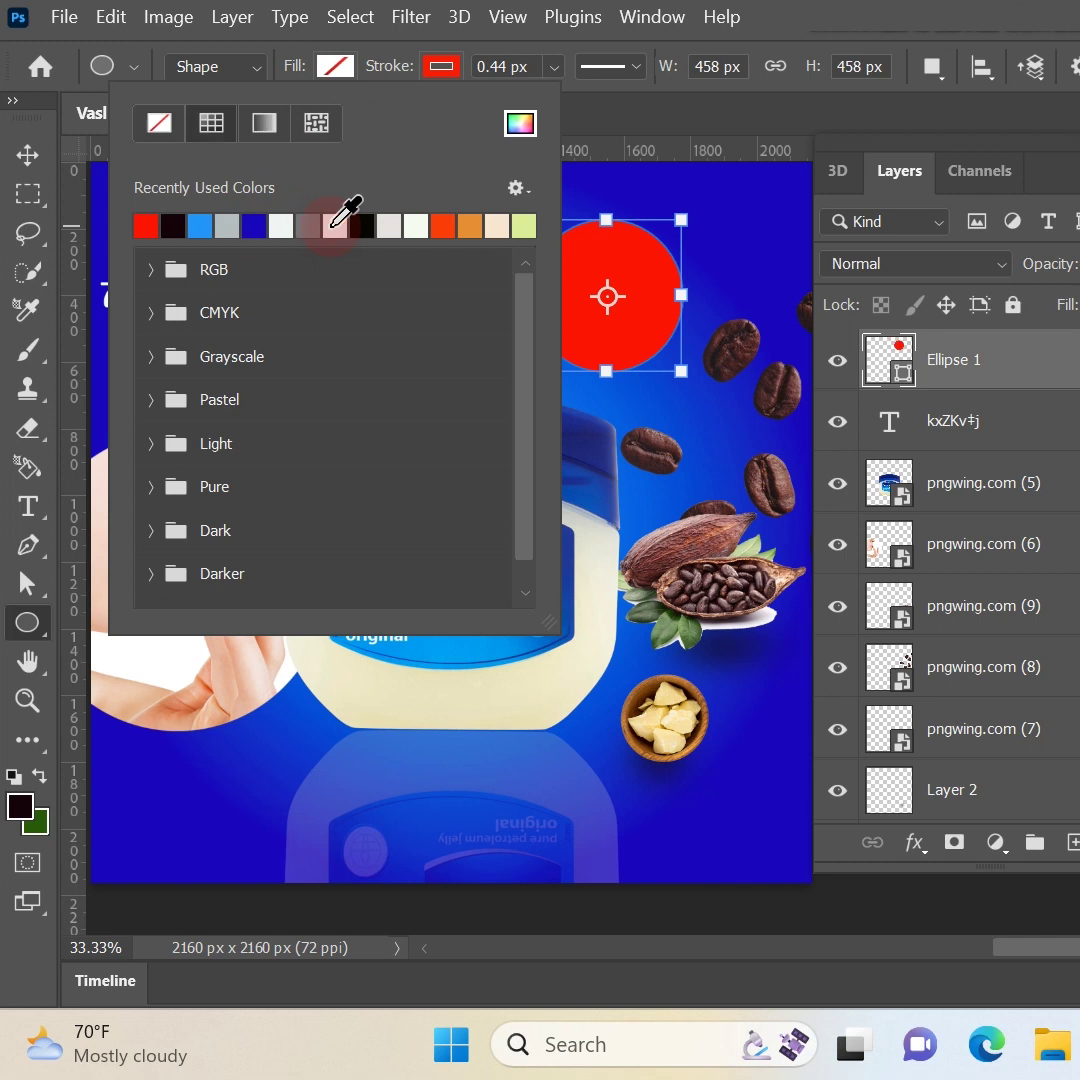
{"action": "left_click", "coordinate": [443, 227]}
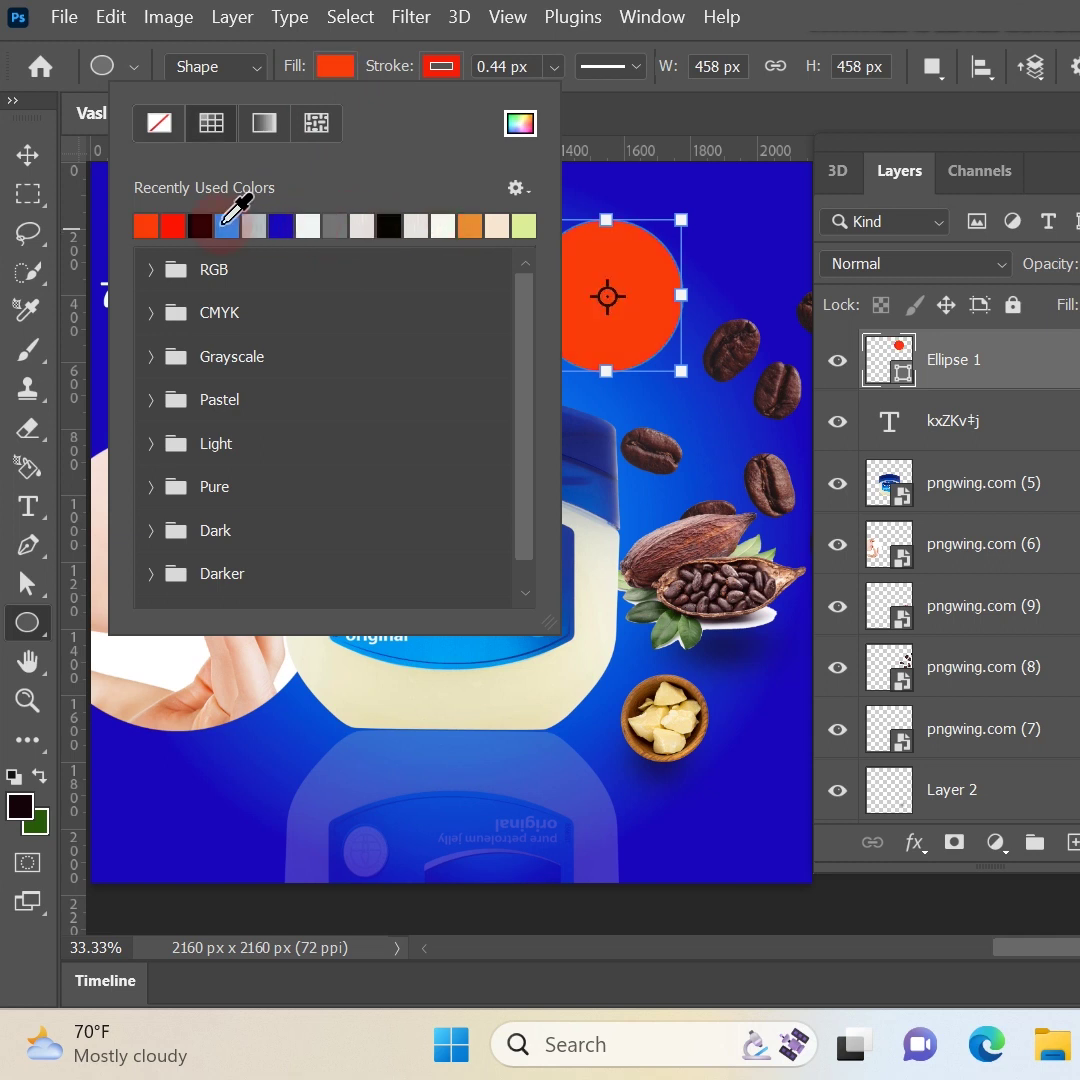
{"action": "left_click", "coordinate": [231, 226]}
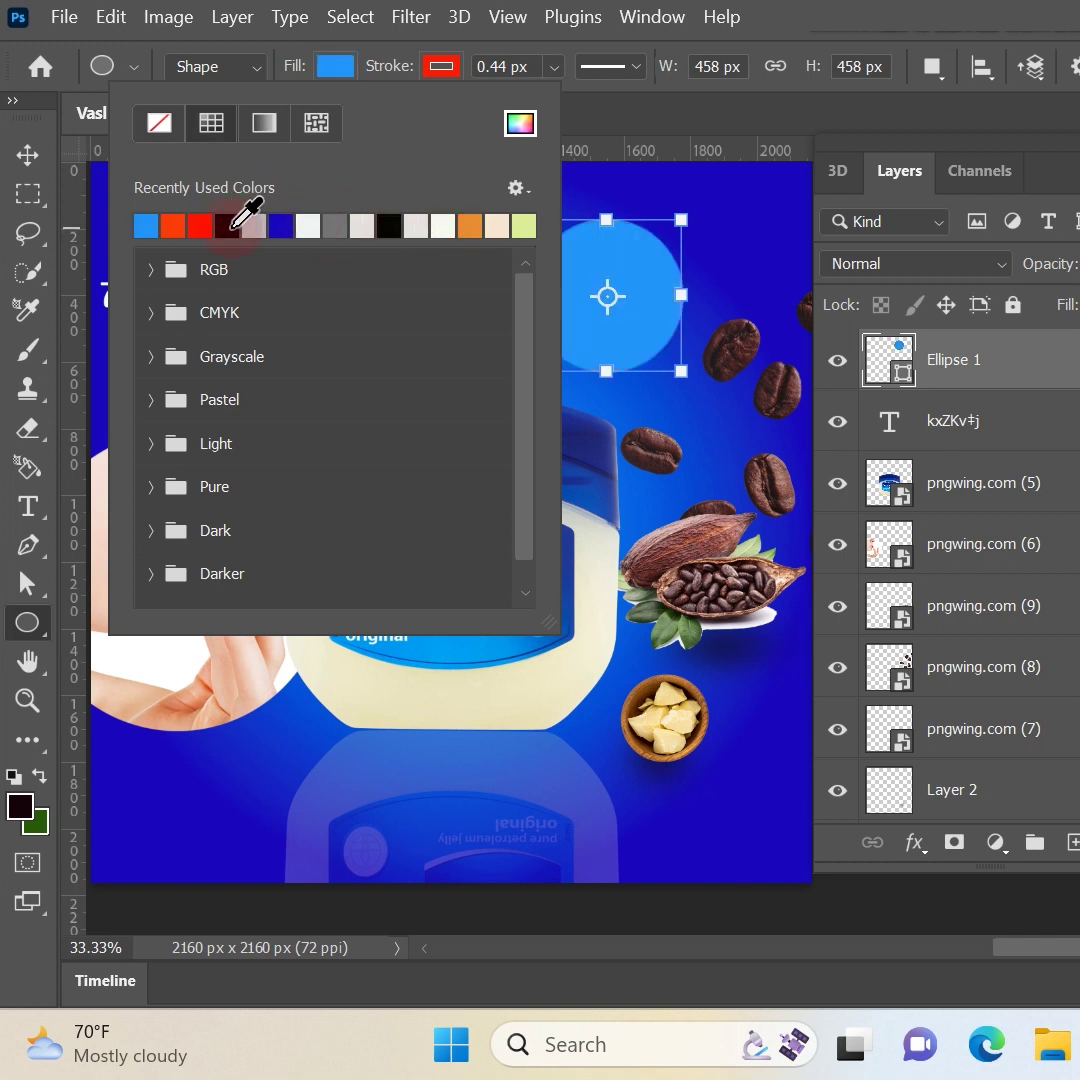
{"action": "left_click", "coordinate": [283, 226]}
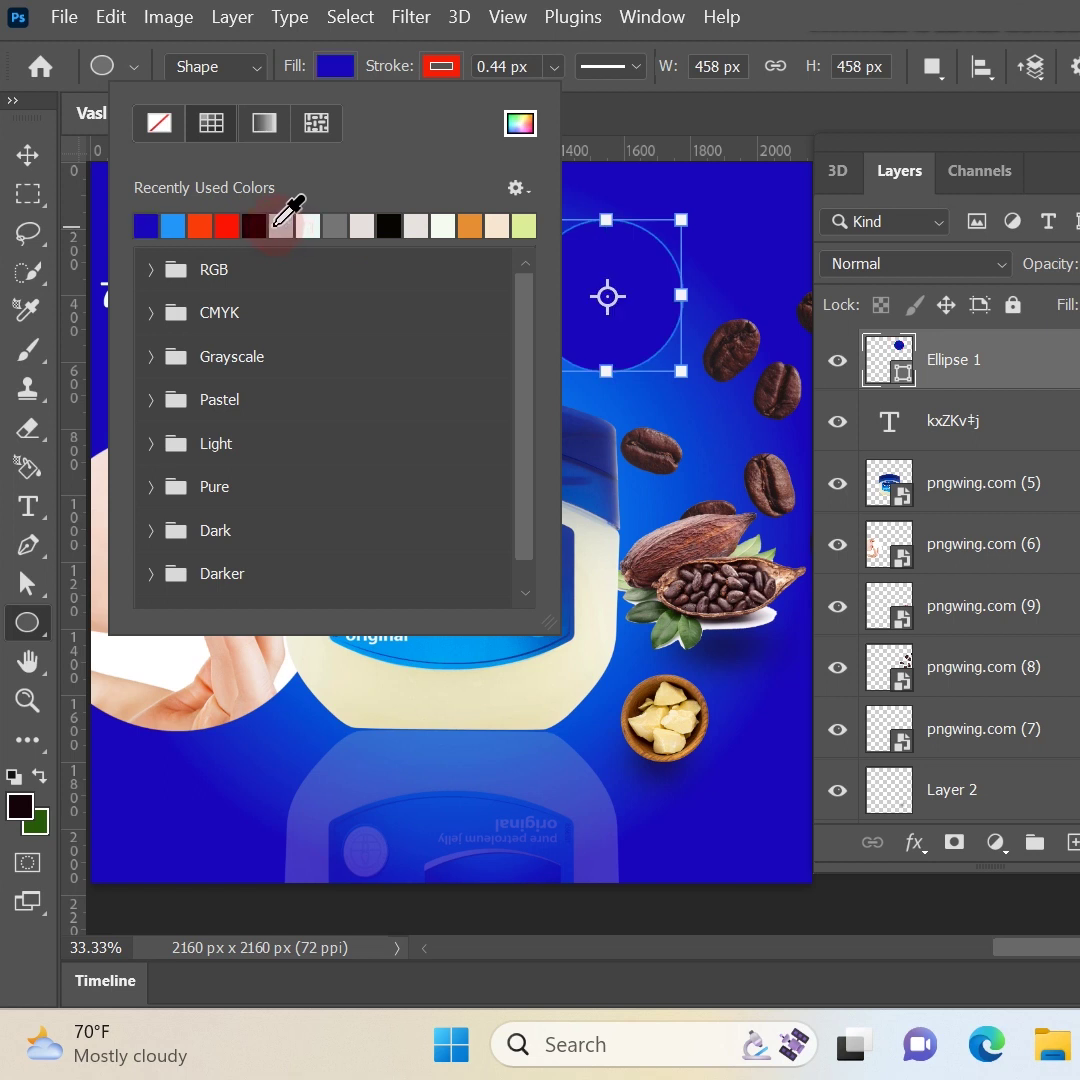
- Give the circle a white stroke about 21 px wide
{"action": "left_click", "coordinate": [424, 80]}
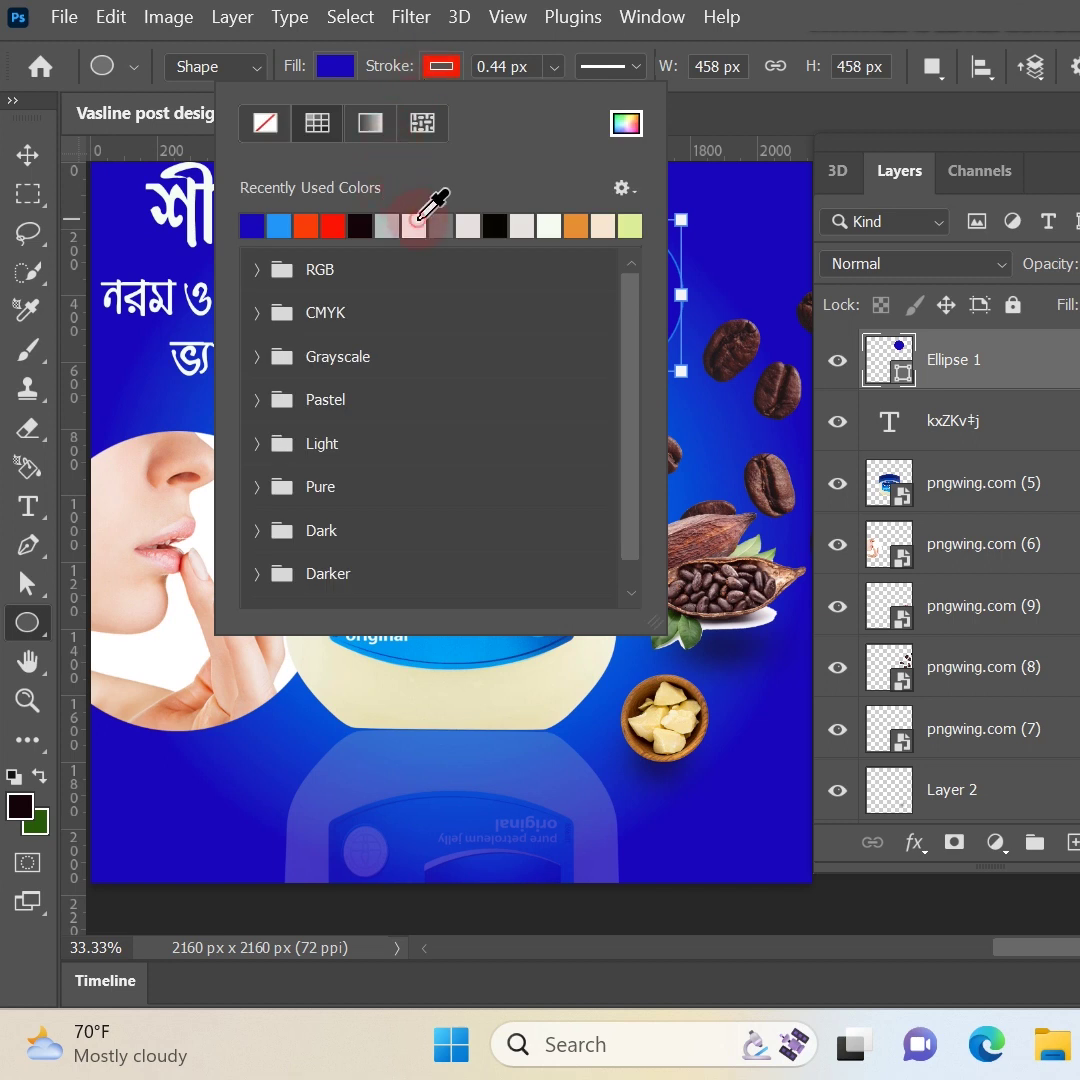
{"action": "left_click", "coordinate": [432, 218]}
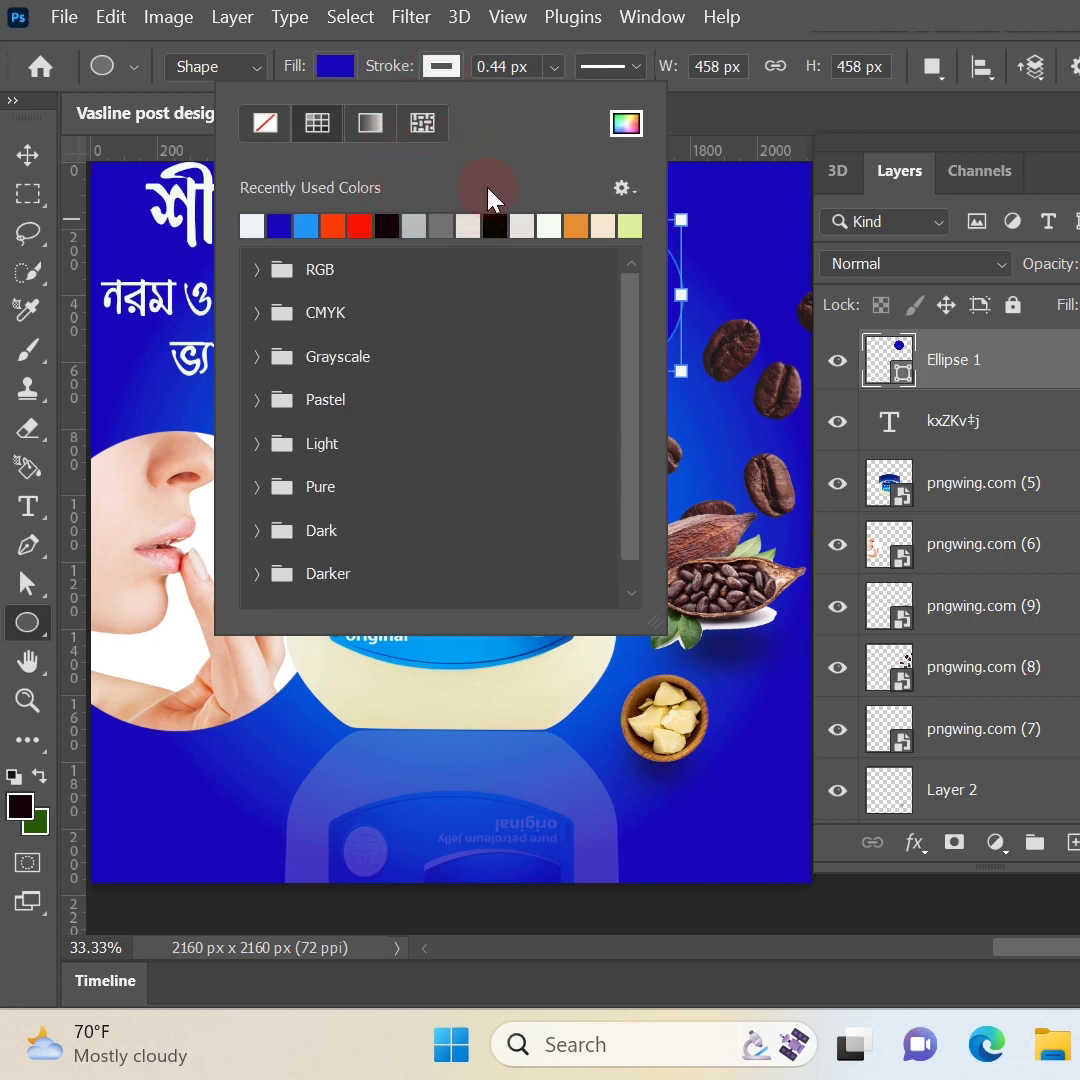
{"action": "left_click", "coordinate": [553, 67]}
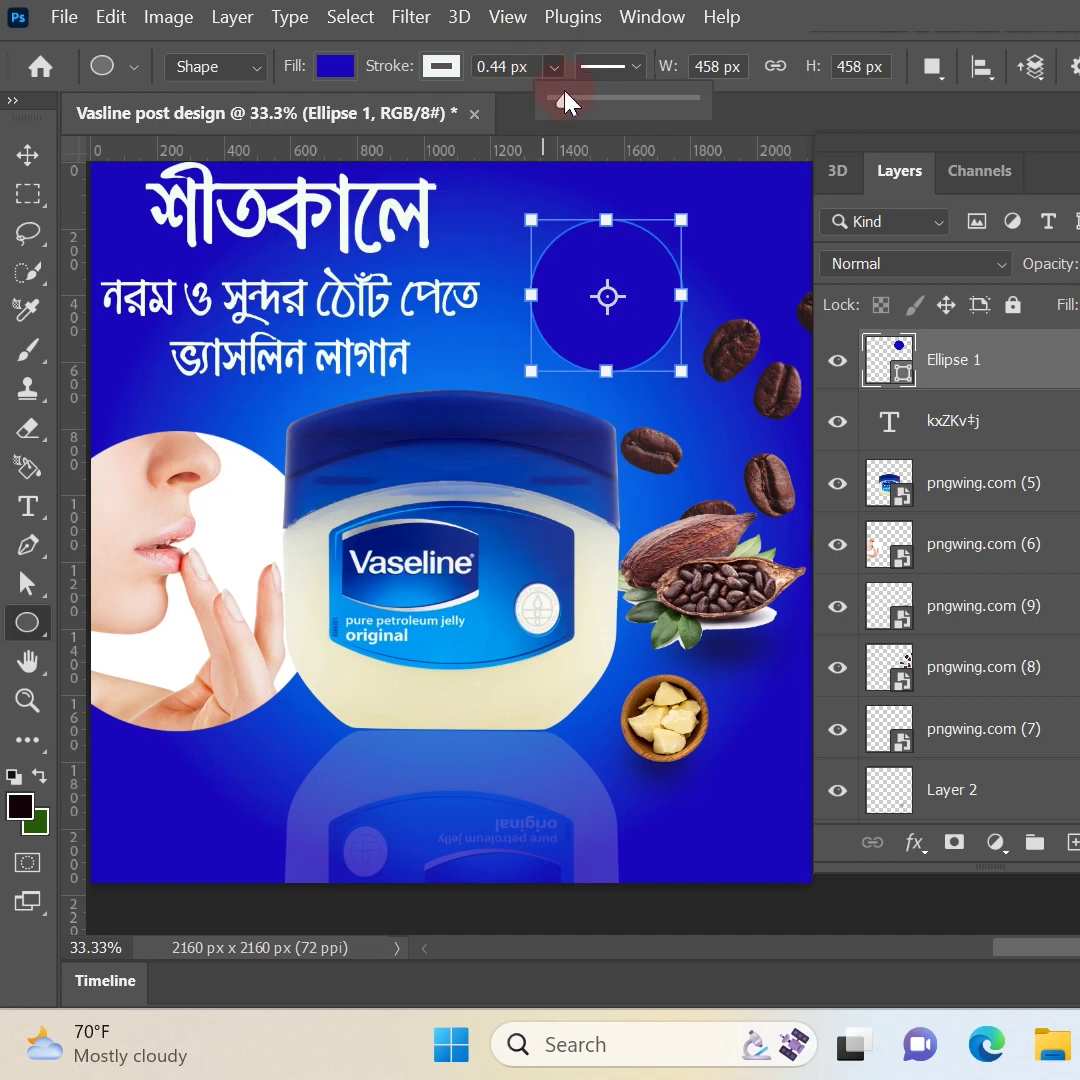
{"action": "left_click_drag", "start_coordinate": [573, 95], "coordinate": [624, 98]}
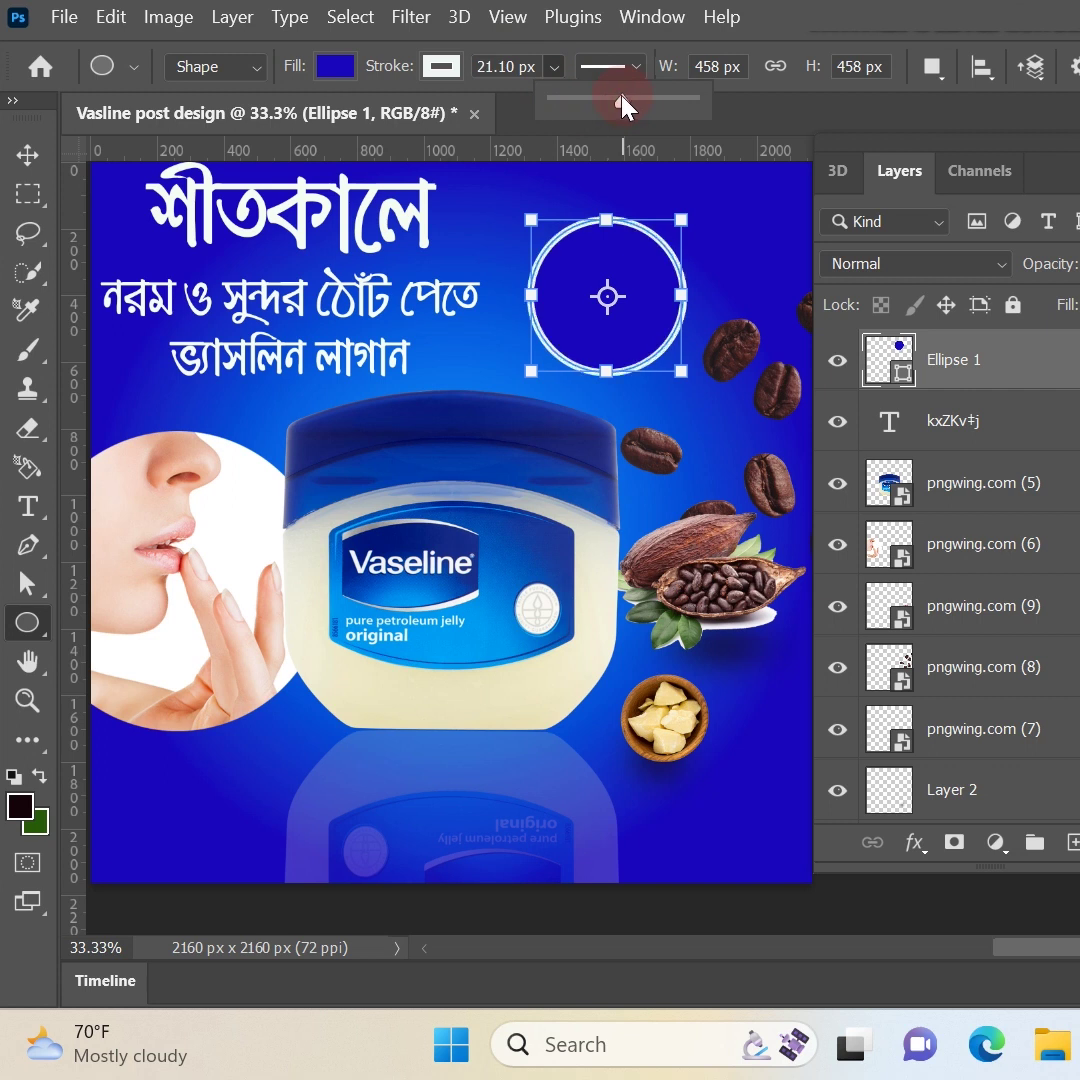
{"action": "left_click", "coordinate": [40, 156]}
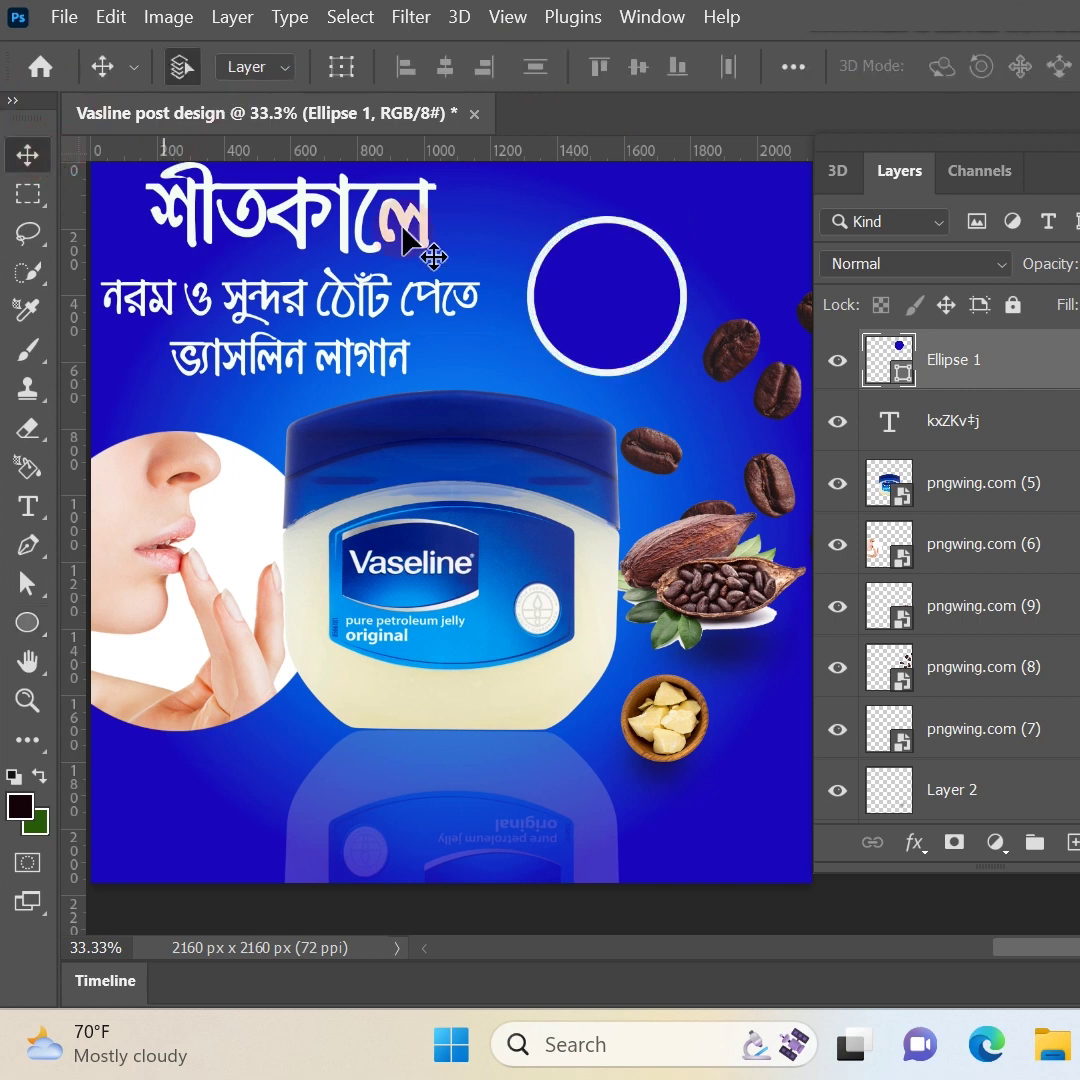
- Type the discount text '১০ % ছাড়' and enlarge it twice
{"action": "left_click", "coordinate": [33, 513]}
{"action": "left_click", "coordinate": [533, 220]}
{"action": "key", "text": "BackSpace"}
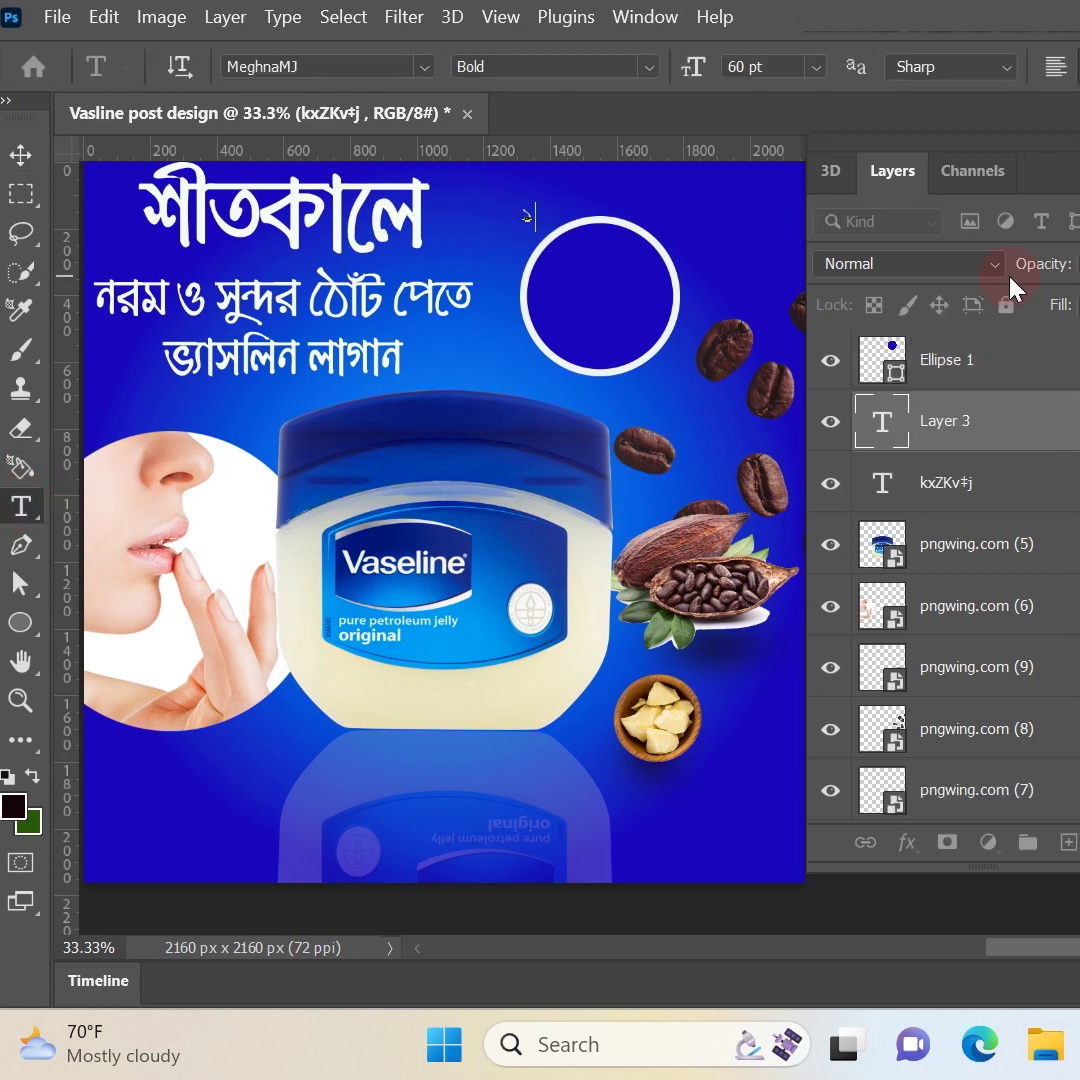
{"action": "type", "text": "0"}
{"action": "type", "text": "%"}
{"action": "type", "text": "া"}
{"action": "type", "text": "ড়"}
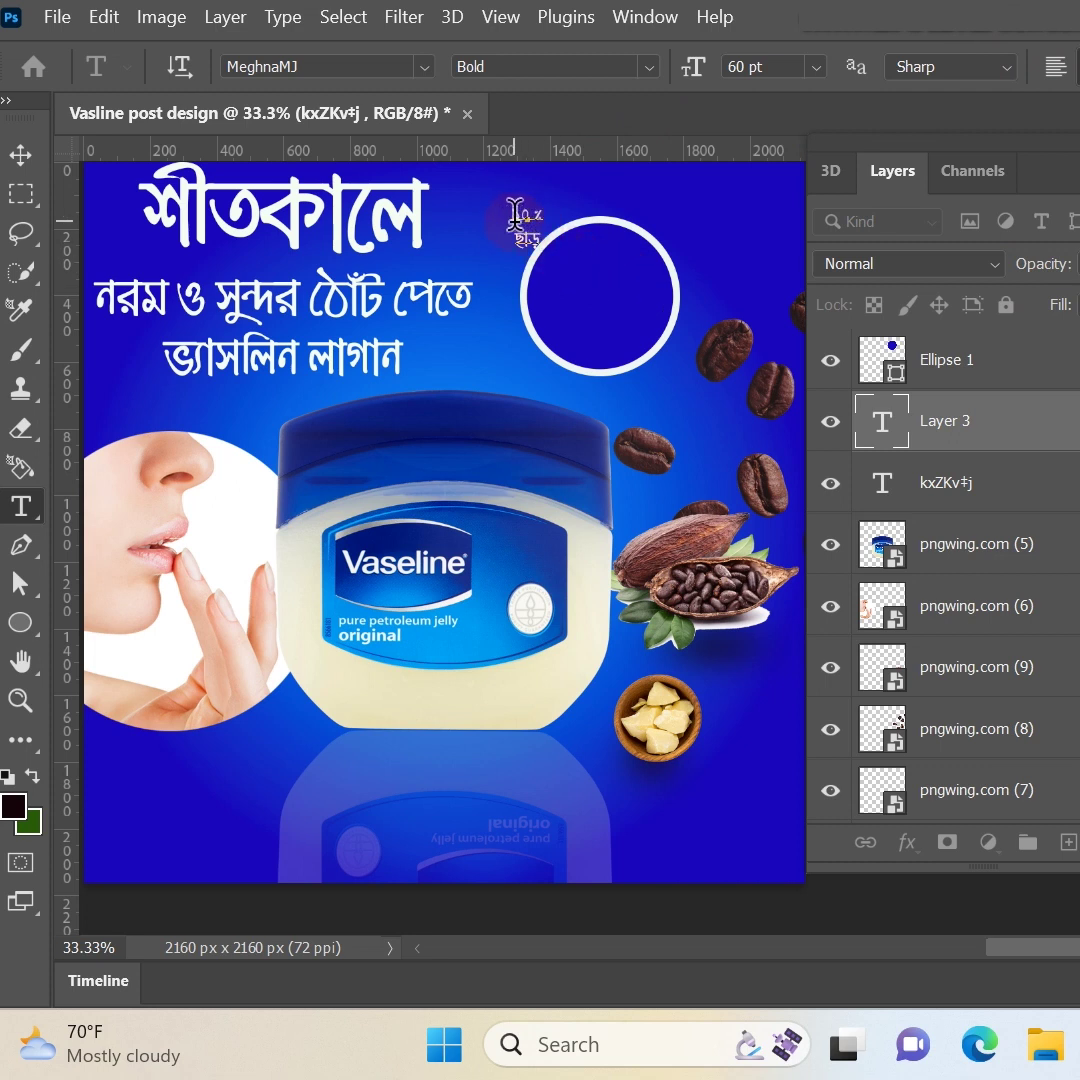
{"action": "left_click_drag", "start_coordinate": [513, 210], "coordinate": [537, 250]}
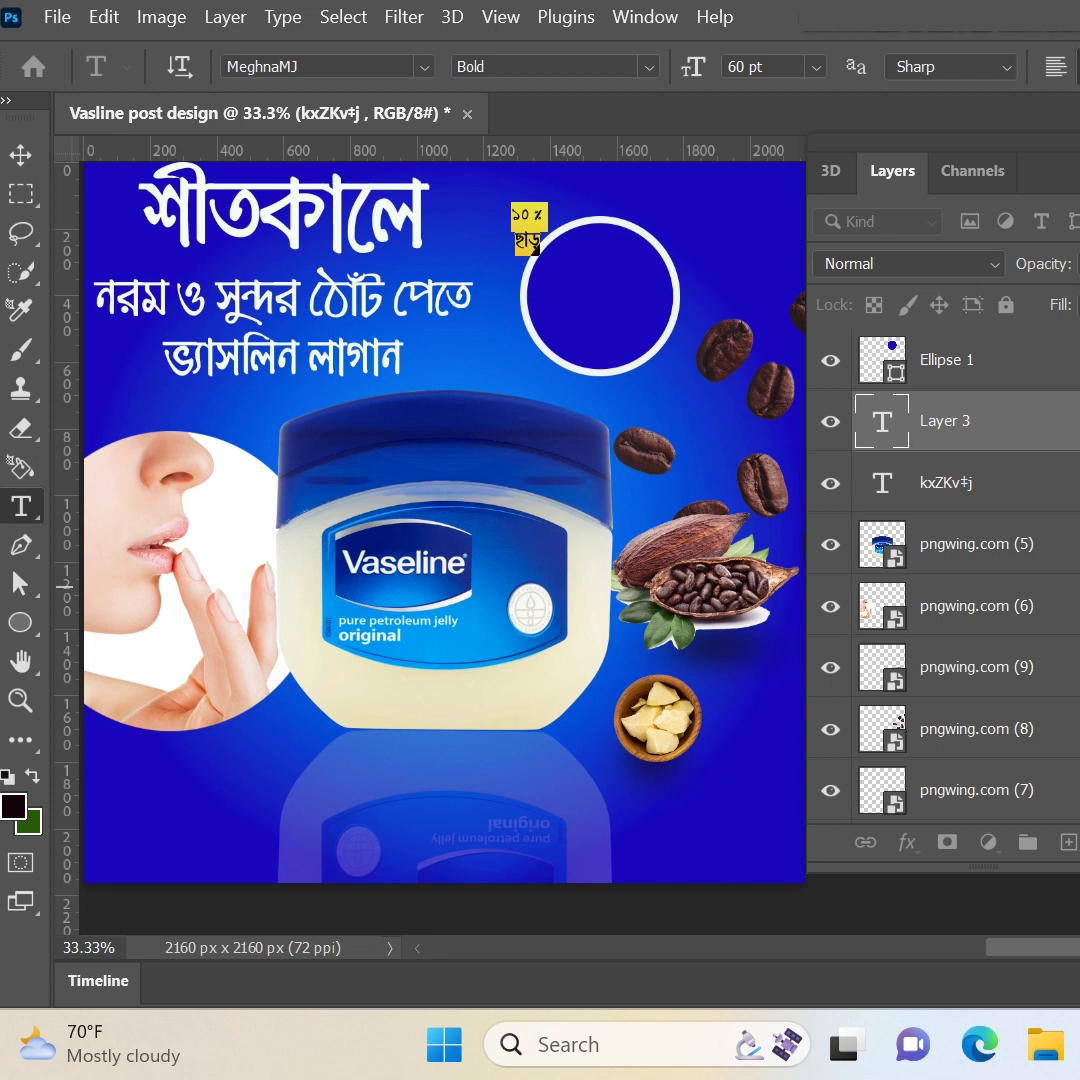
{"action": "key", "text": "ctrl+shift+period"}
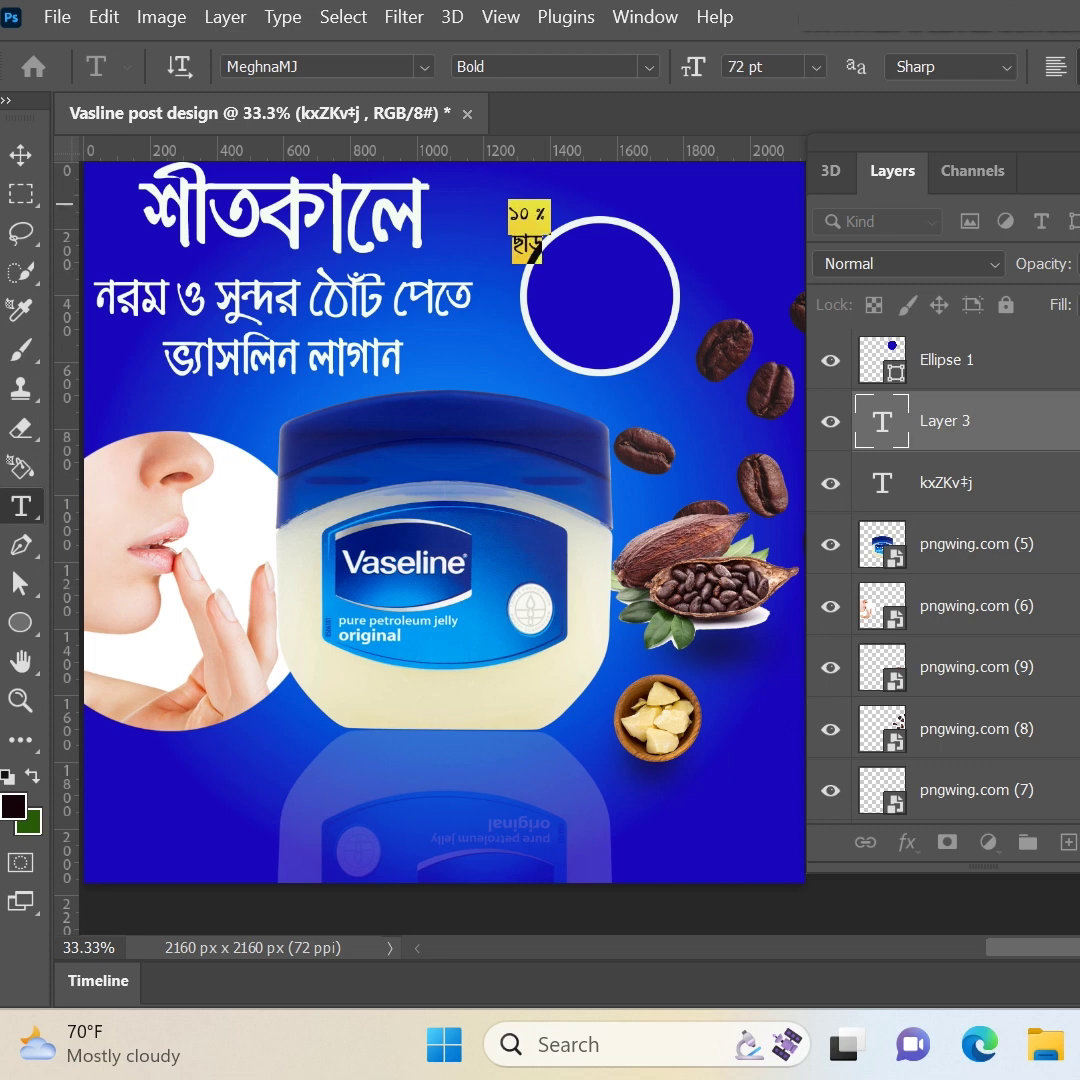
{"action": "key", "text": "ctrl+shift+period"}
{"action": "key", "text": "ctrl+shift+period"}
{"action": "key", "text": "ctrl+shift+period"}
{"action": "key", "text": "ctrl+shift+period"}
{"action": "key", "text": "ctrl+shift+period"}
{"action": "key", "text": "ctrl+shift+period"}
{"action": "key", "text": "ctrl+shift+period"}
{"action": "key", "text": "ctrl+shift+period"}
{"action": "key", "text": "ctrl+shift+period"}
{"action": "key", "text": "ctrl+shift+period"}
{"action": "key", "text": "ctrl+shift+period"}
{"action": "key", "text": "ctrl+shift+period"}
{"action": "key", "text": "ctrl+shift+period"}
{"action": "key", "text": "ctrl+shift+period"}
{"action": "key", "text": "ctrl+shift+period"}
{"action": "key", "text": "ctrl+shift+period"}
{"action": "key", "text": "ctrl+shift+period"}
{"action": "key", "text": "ctrl+shift+period"}
{"action": "key", "text": "ctrl+shift+period"}
{"action": "key", "text": "ctrl+shift+period"}
{"action": "key", "text": "ctrl+shift+period"}
{"action": "key", "text": "ctrl+shift+period"}
{"action": "key", "text": "ctrl+shift+period"}
{"action": "key", "text": "ctrl+shift+period"}
{"action": "key", "text": "ctrl+shift+period"}
{"action": "key", "text": "ctrl+shift+period"}
{"action": "key", "text": "ctrl+shift+period"}
{"action": "key", "text": "ctrl+shift+period"}
{"action": "key", "text": "ctrl+shift+period"}
{"action": "key", "text": "ctrl+shift+period"}
{"action": "key", "text": "ctrl+shift+period"}
{"action": "key", "text": "ctrl+shift+period"}
{"action": "key", "text": "ctrl+shift+period"}
{"action": "key", "text": "ctrl+shift+period"}
{"action": "key", "text": "ctrl+shift+period"}
{"action": "key", "text": "ctrl+shift+period"}
{"action": "key", "text": "ctrl+shift+period"}
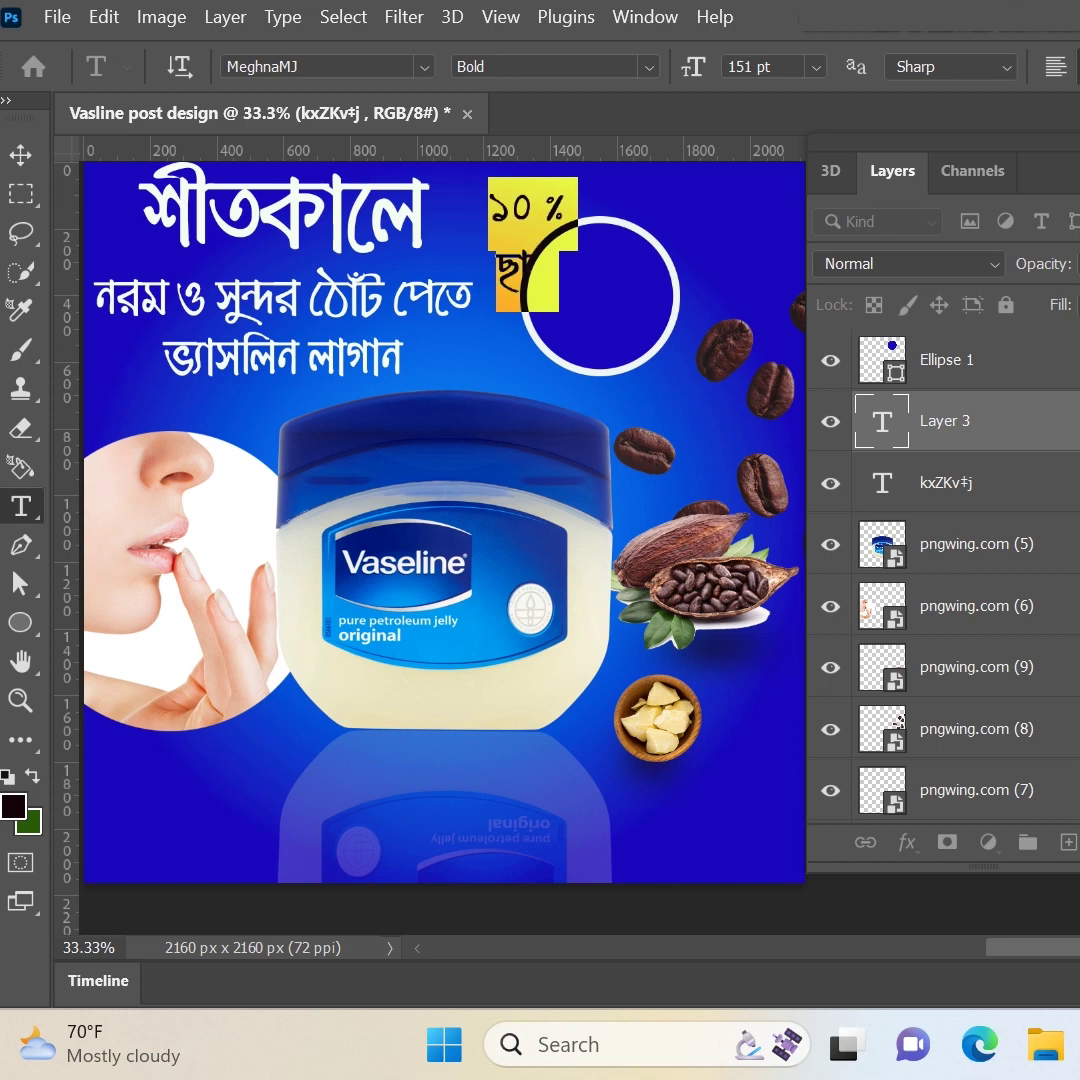
- Move the discount text layer above Ellipse 1 and centre it in the circle
{"action": "left_click", "coordinate": [20, 155]}
{"action": "left_click_drag", "start_coordinate": [516, 224], "coordinate": [580, 289]}
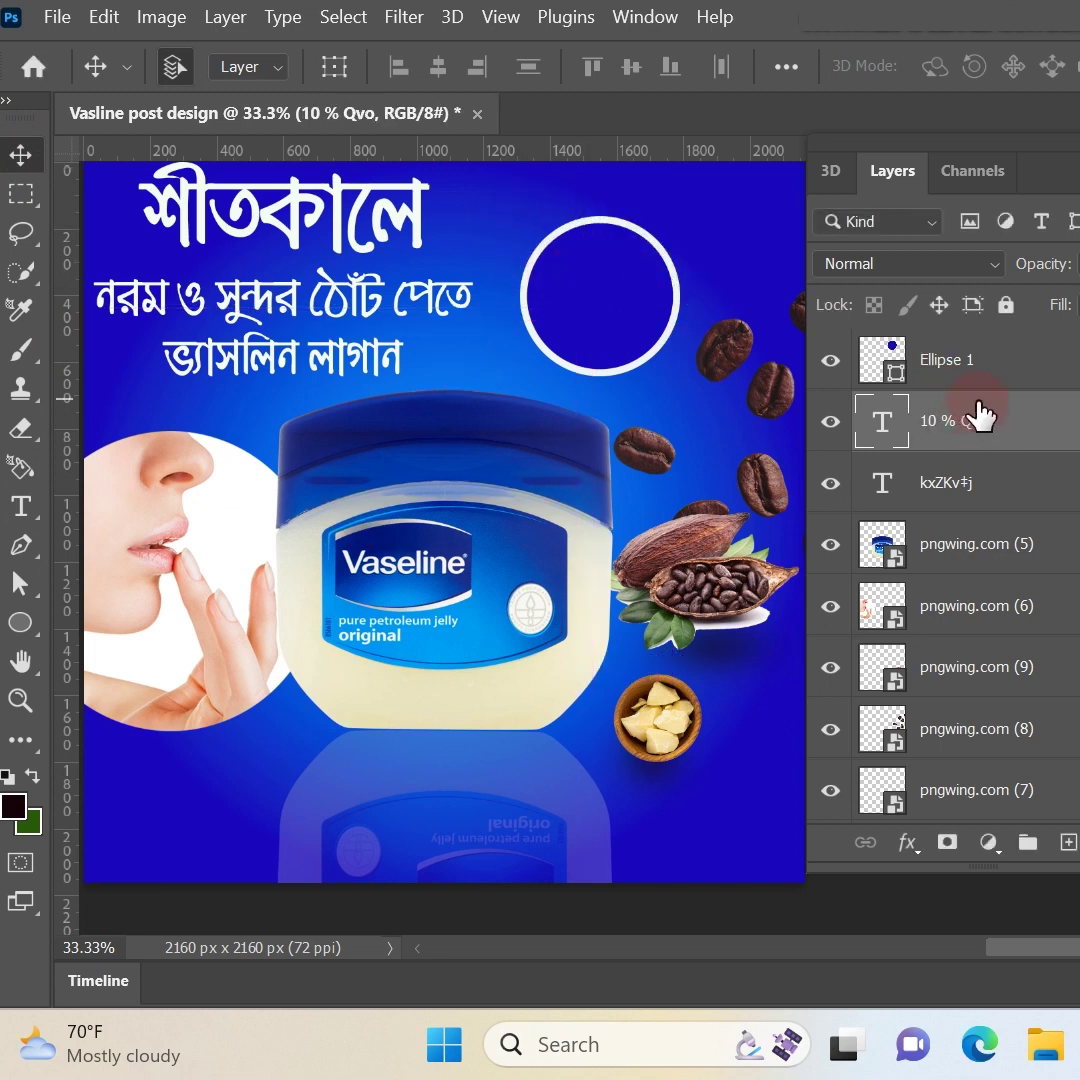
{"action": "left_click_drag", "start_coordinate": [948, 378], "coordinate": [978, 444]}
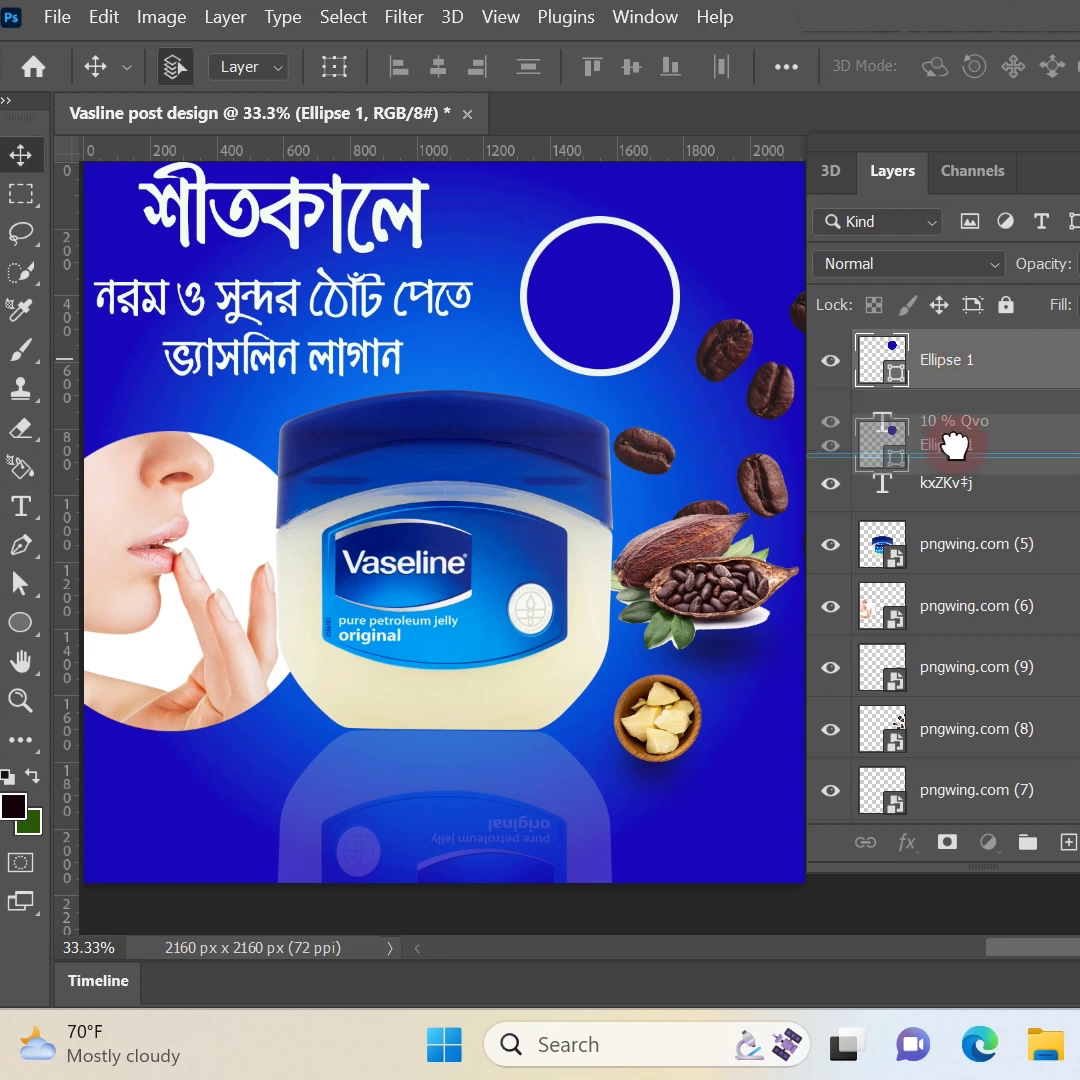
{"action": "left_click_drag", "start_coordinate": [605, 293], "coordinate": [597, 287]}
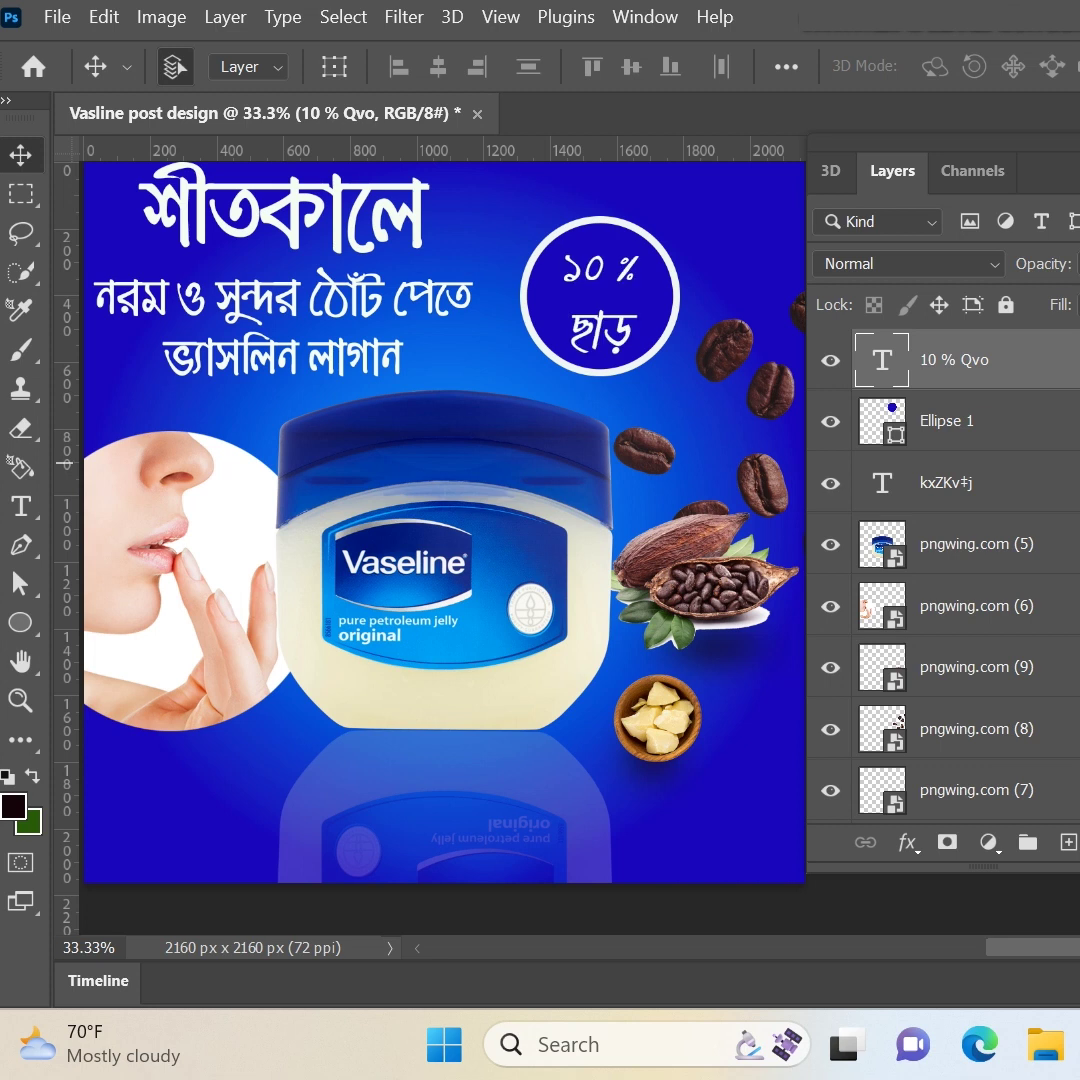
- Shift the badge toward the top right and add 'যোগাযোগের ঠিকানা' near the bottom right
{"action": "left_click_drag", "start_coordinate": [600, 295], "coordinate": [658, 255]}
{"action": "key", "text": "t"}
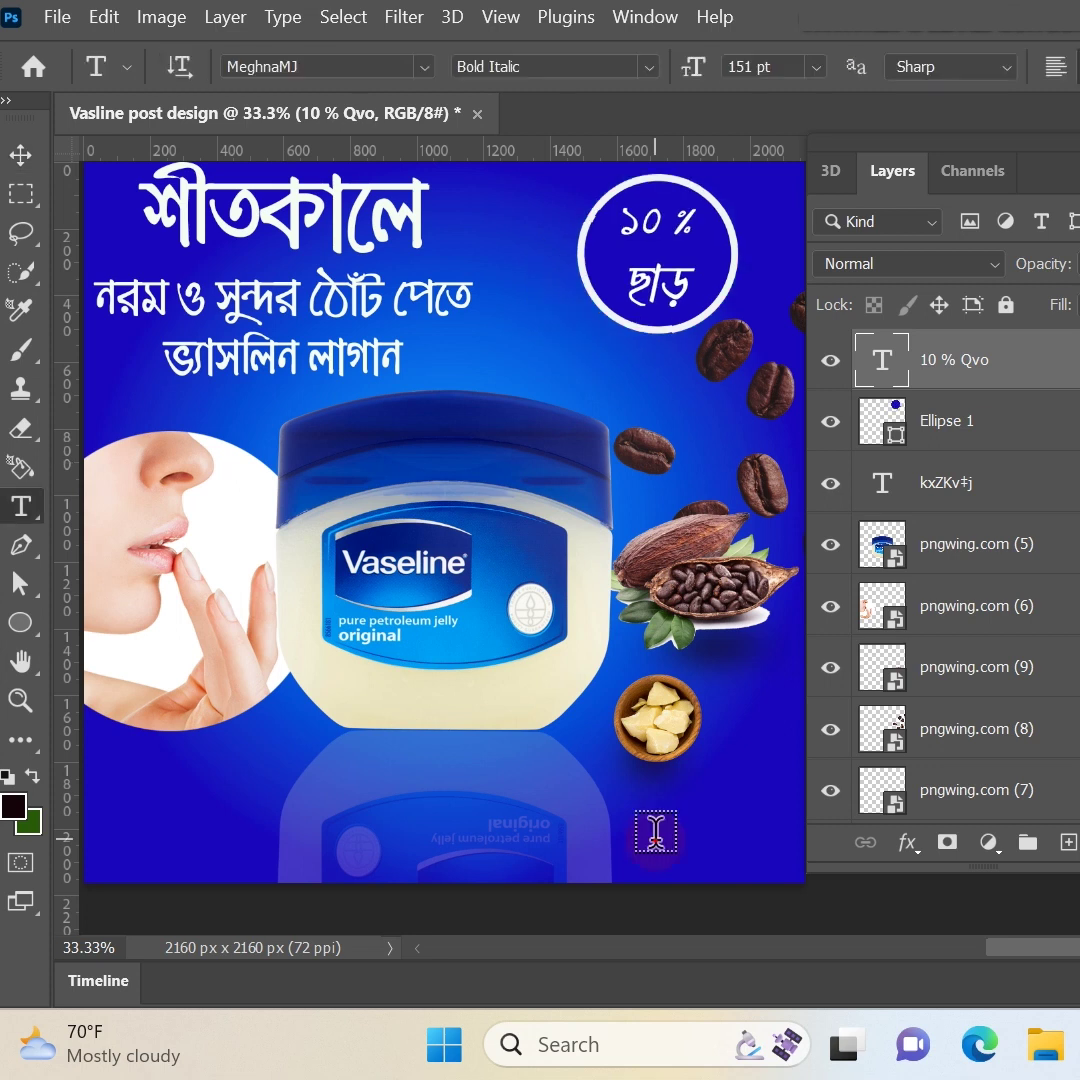
{"action": "left_click", "coordinate": [655, 830]}
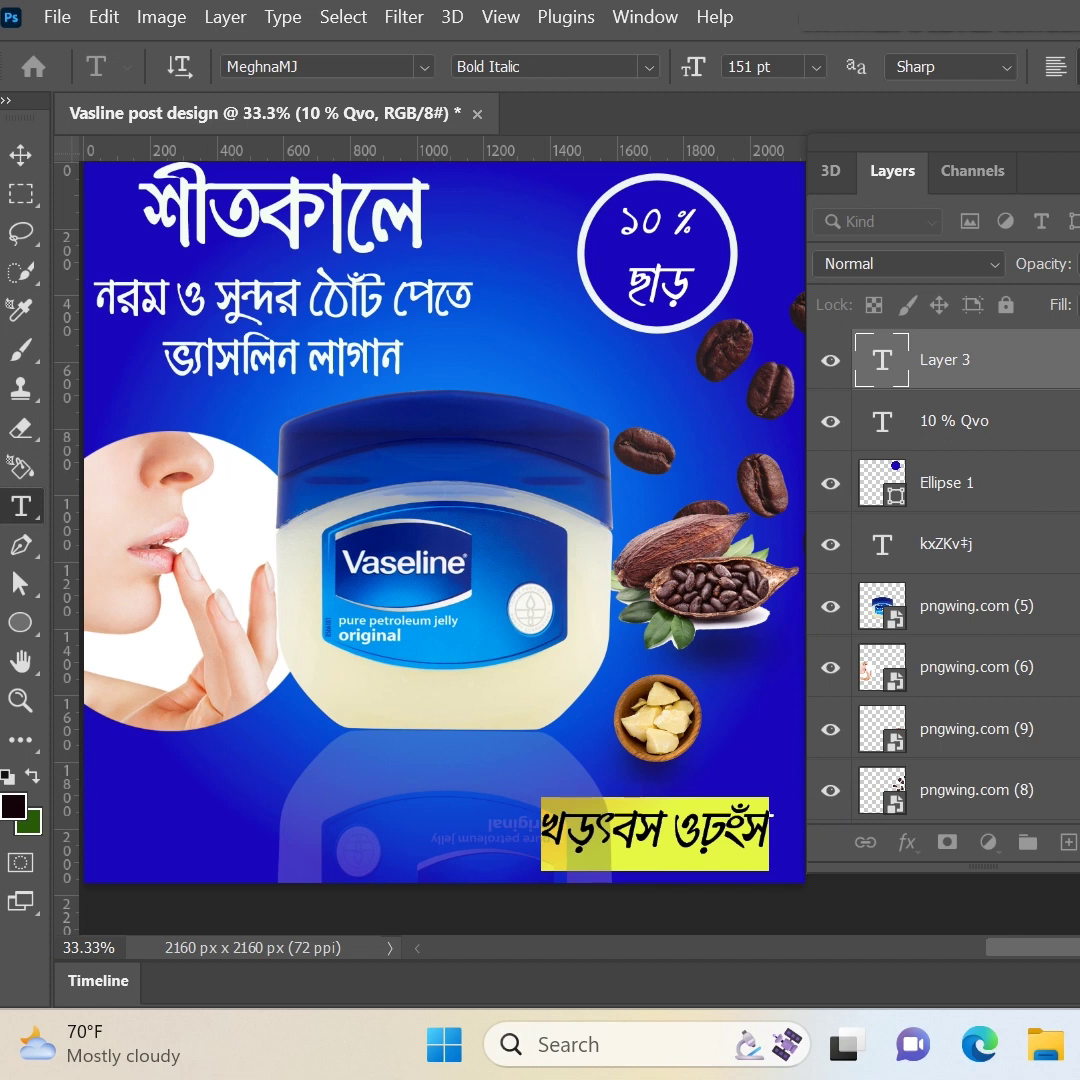
{"action": "type", "text": "ে"}
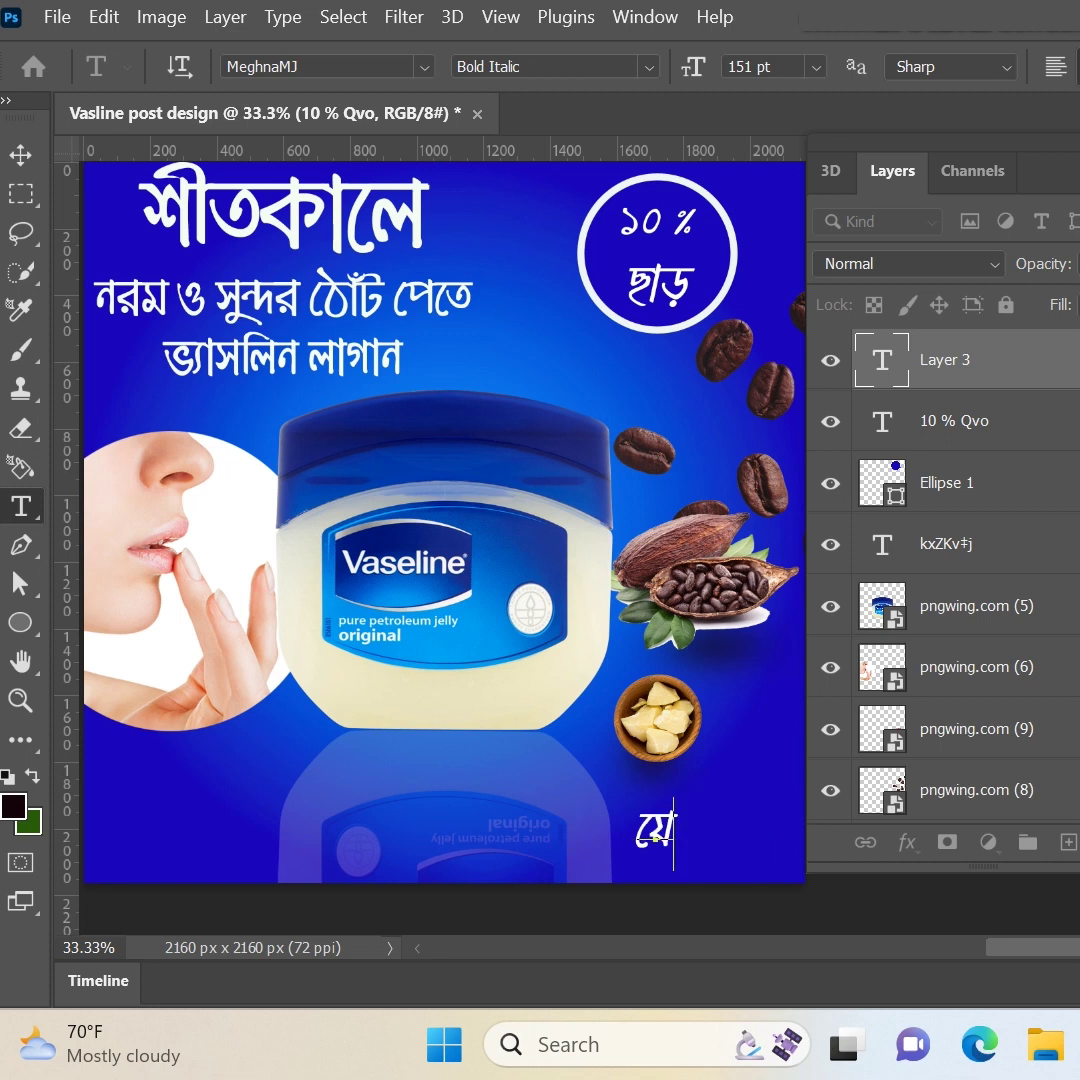
{"action": "type", "text": "য়াগােযা"}
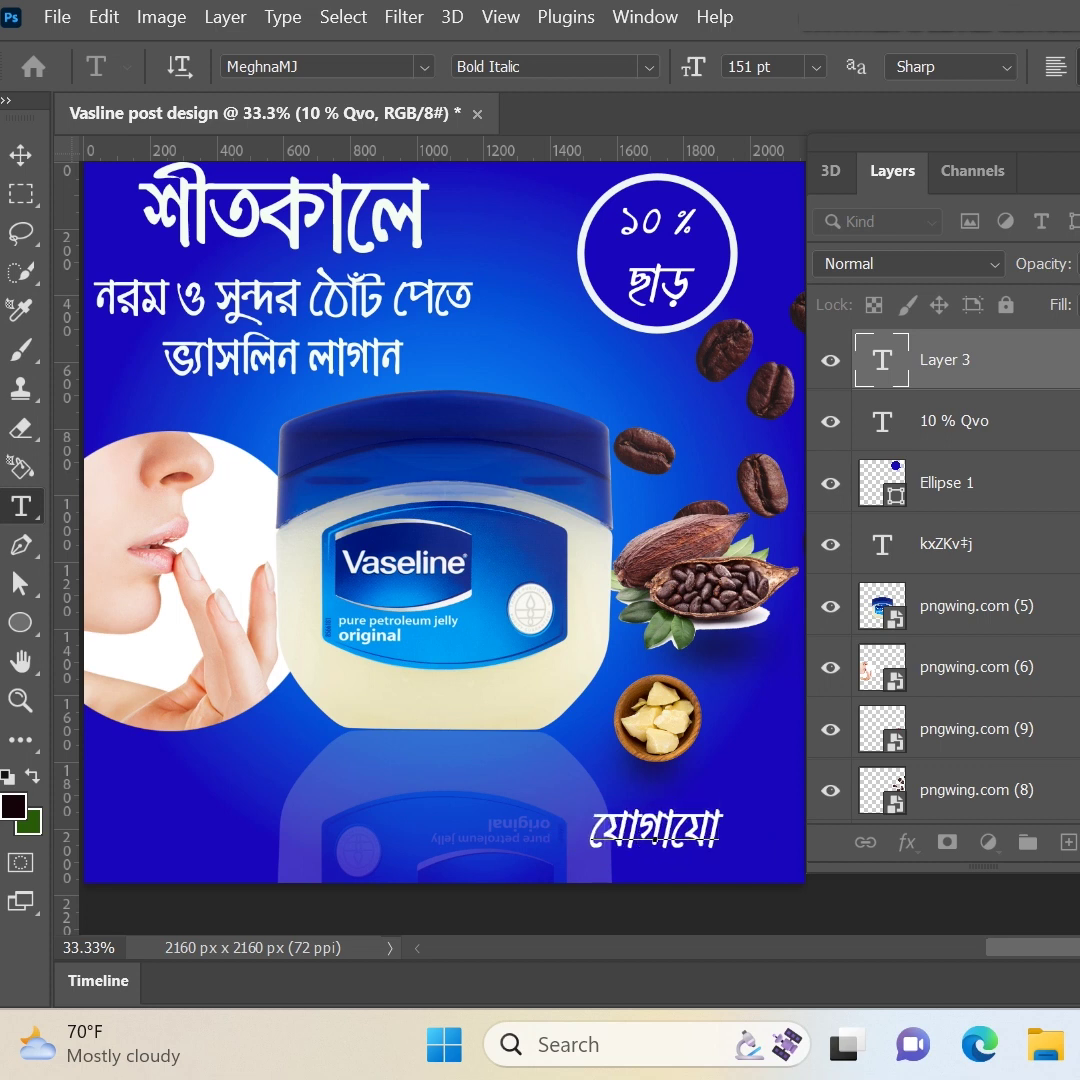
{"action": "type", "text": "গের িঠকানা"}
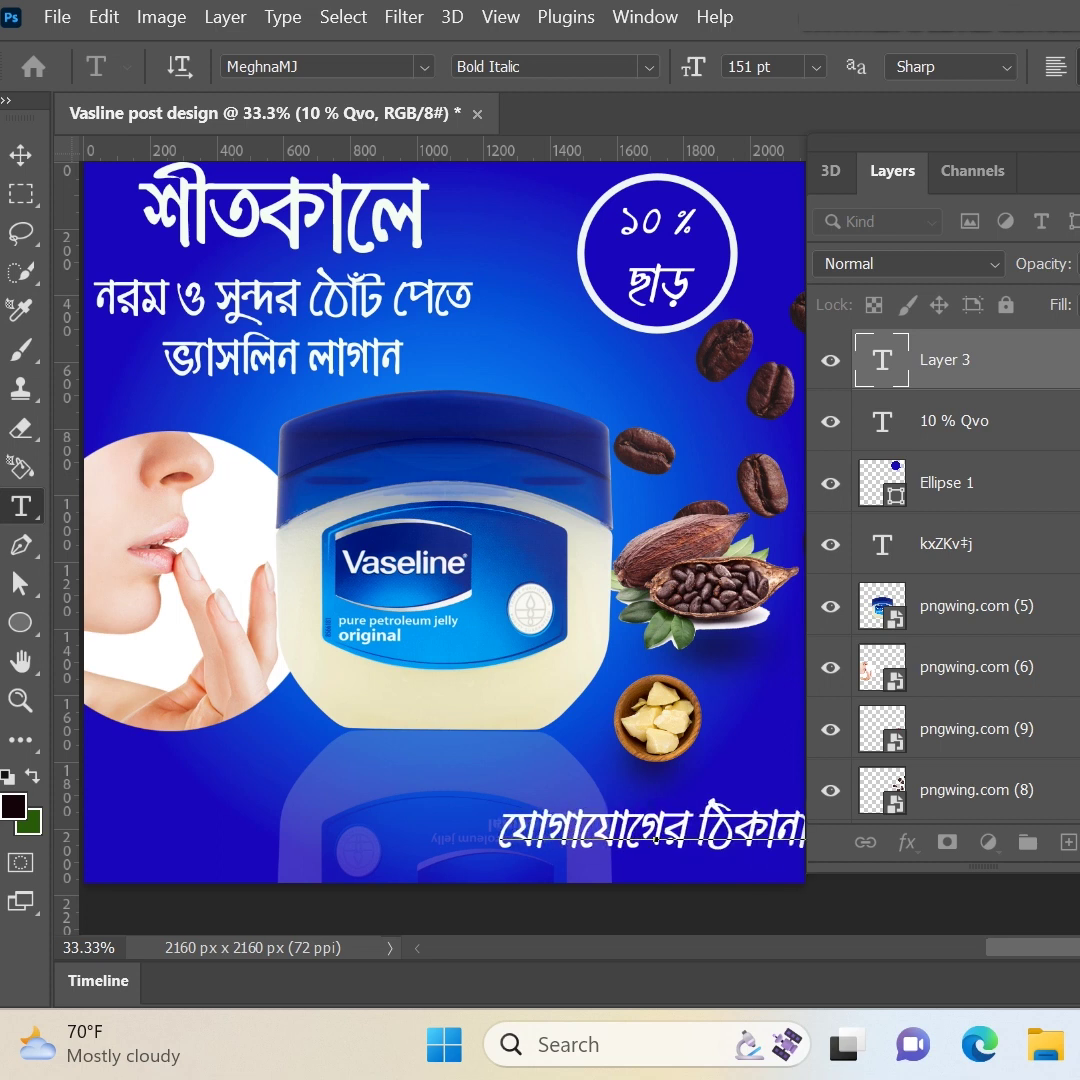
{"action": "left_click_drag", "start_coordinate": [512, 828], "coordinate": [916, 868]}
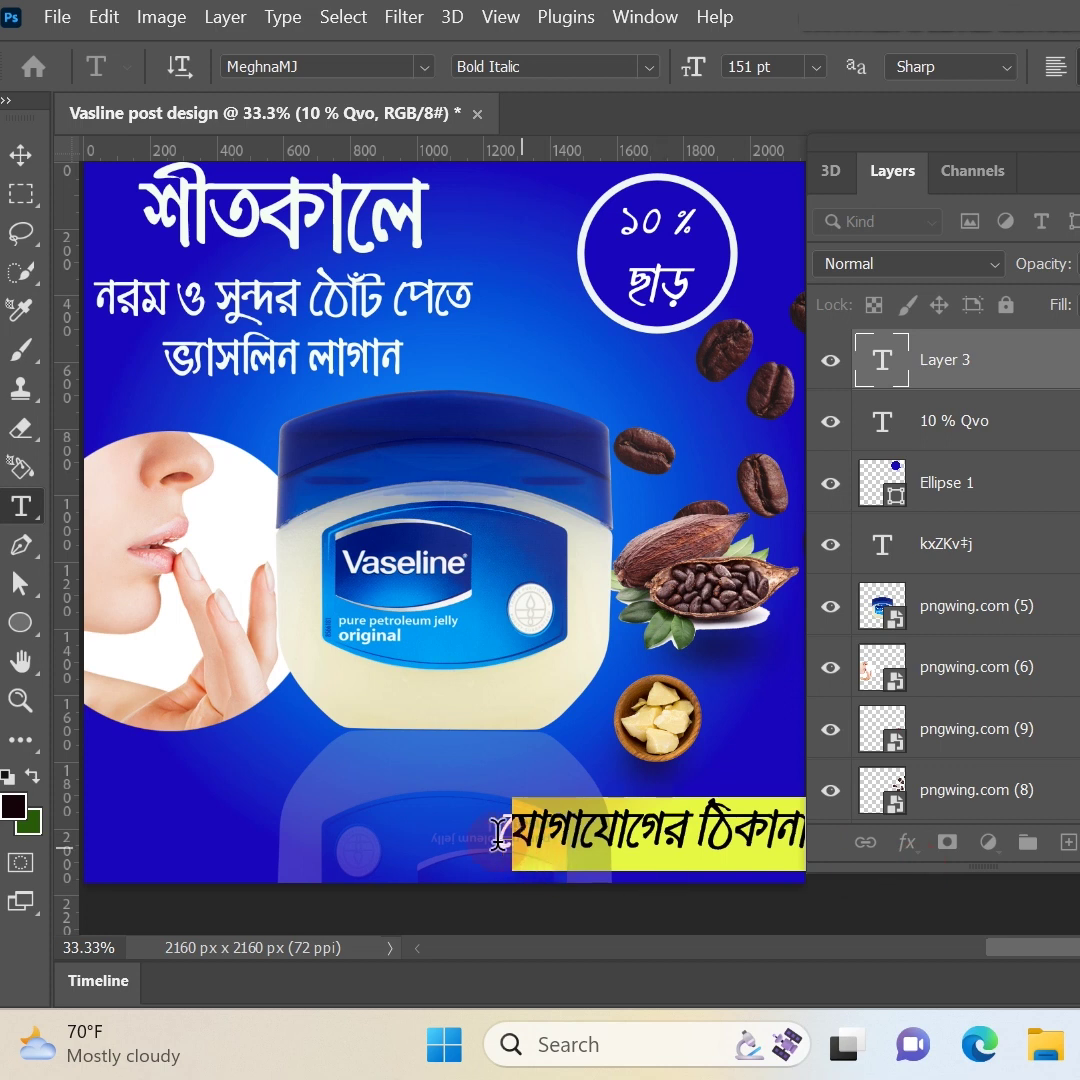
{"action": "left_click_drag", "start_coordinate": [499, 832], "coordinate": [807, 832]}
{"action": "left_click", "coordinate": [790, 798]}
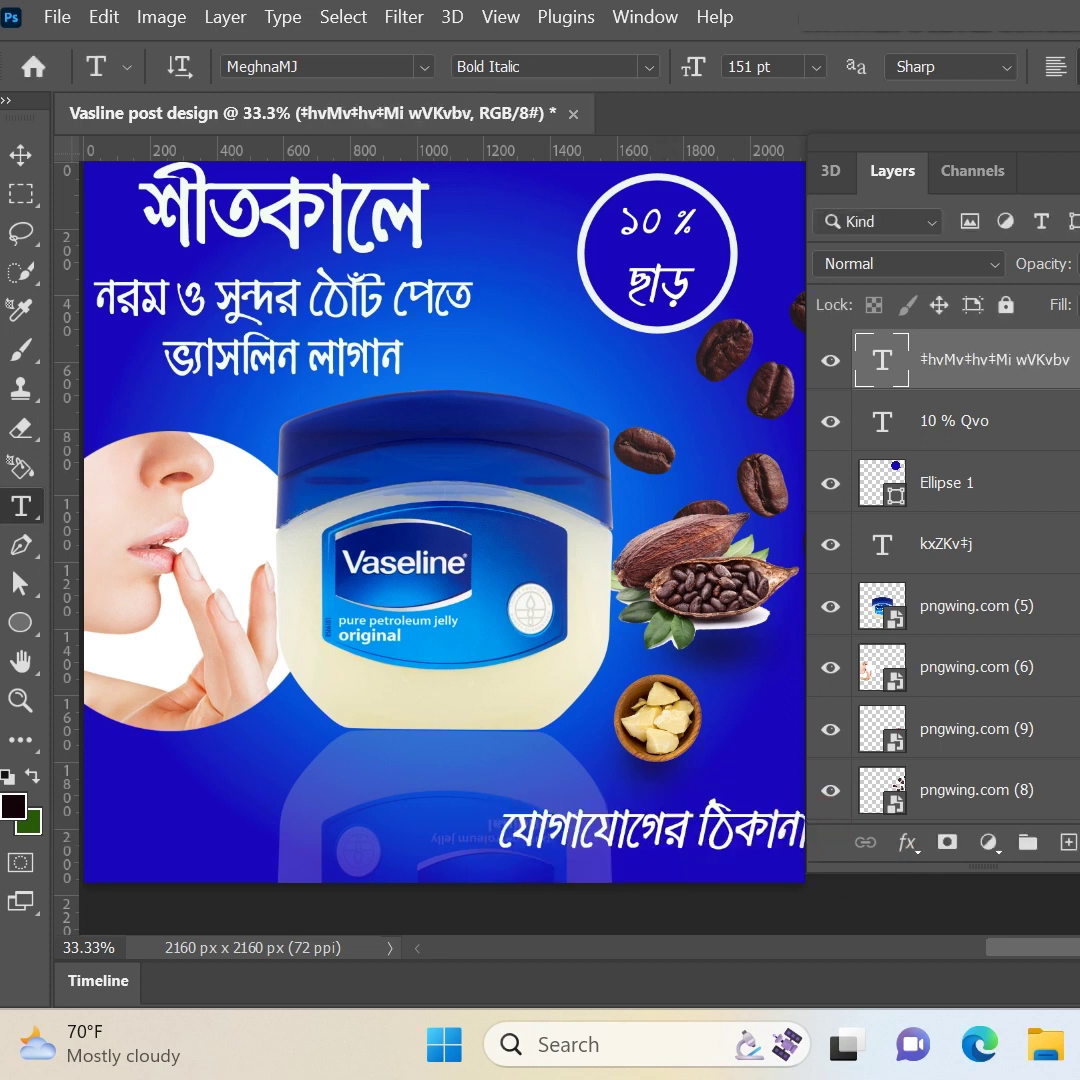
- Resize the contact heading to 60 pt and delete the stray text layer
{"action": "type", "text": "60"}
{"action": "key", "text": "Return"}
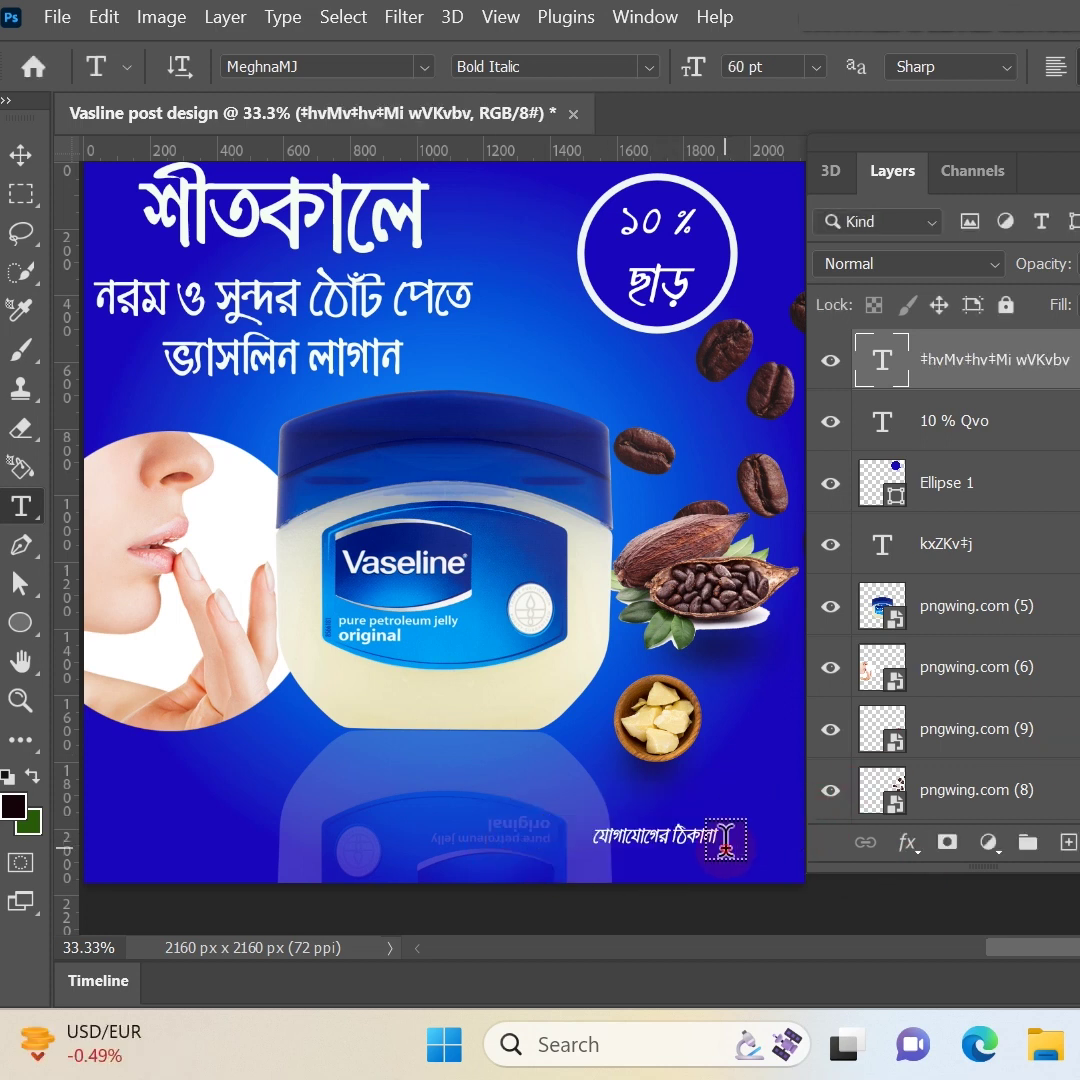
{"action": "left_click", "coordinate": [682, 852]}
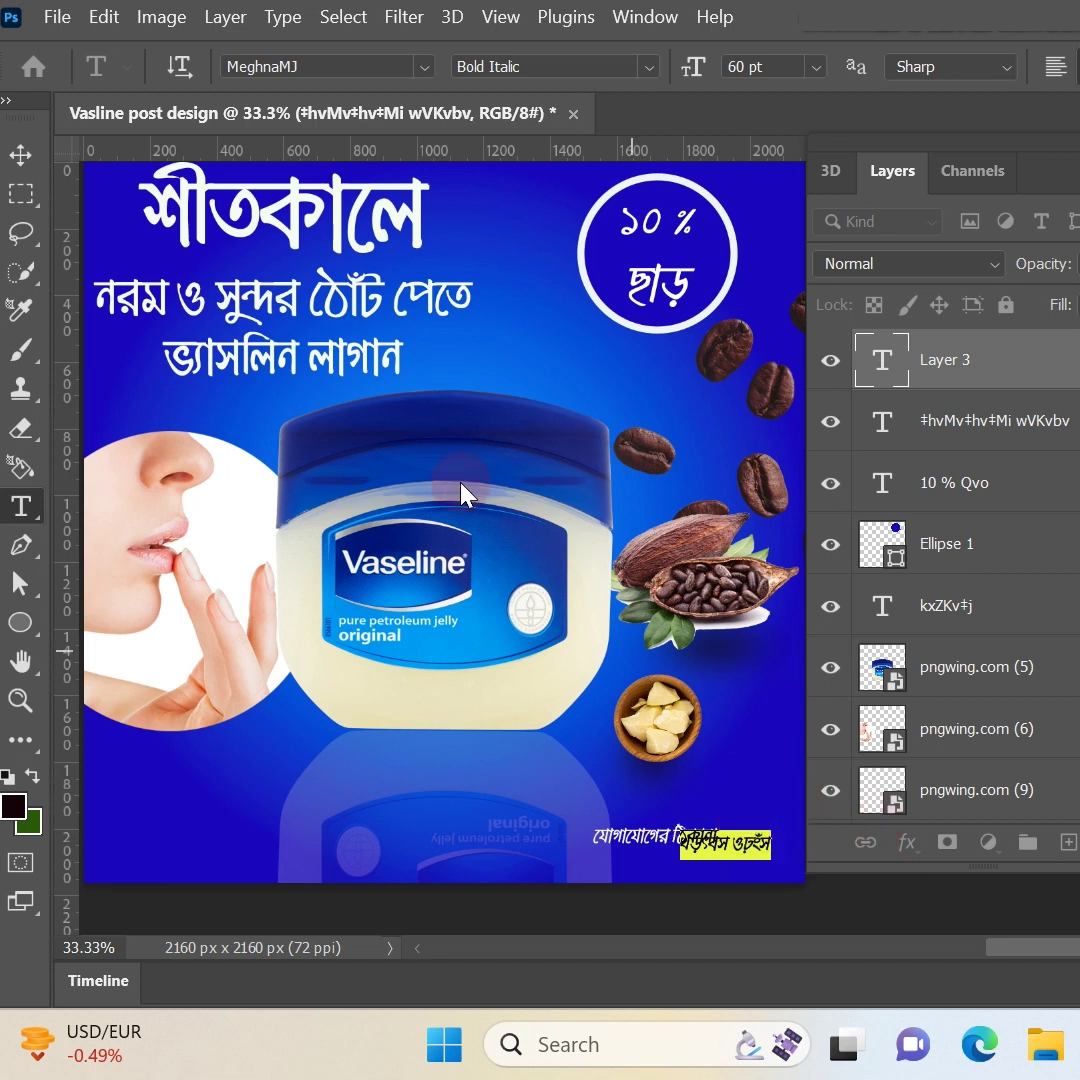
{"action": "left_click", "coordinate": [20, 155]}
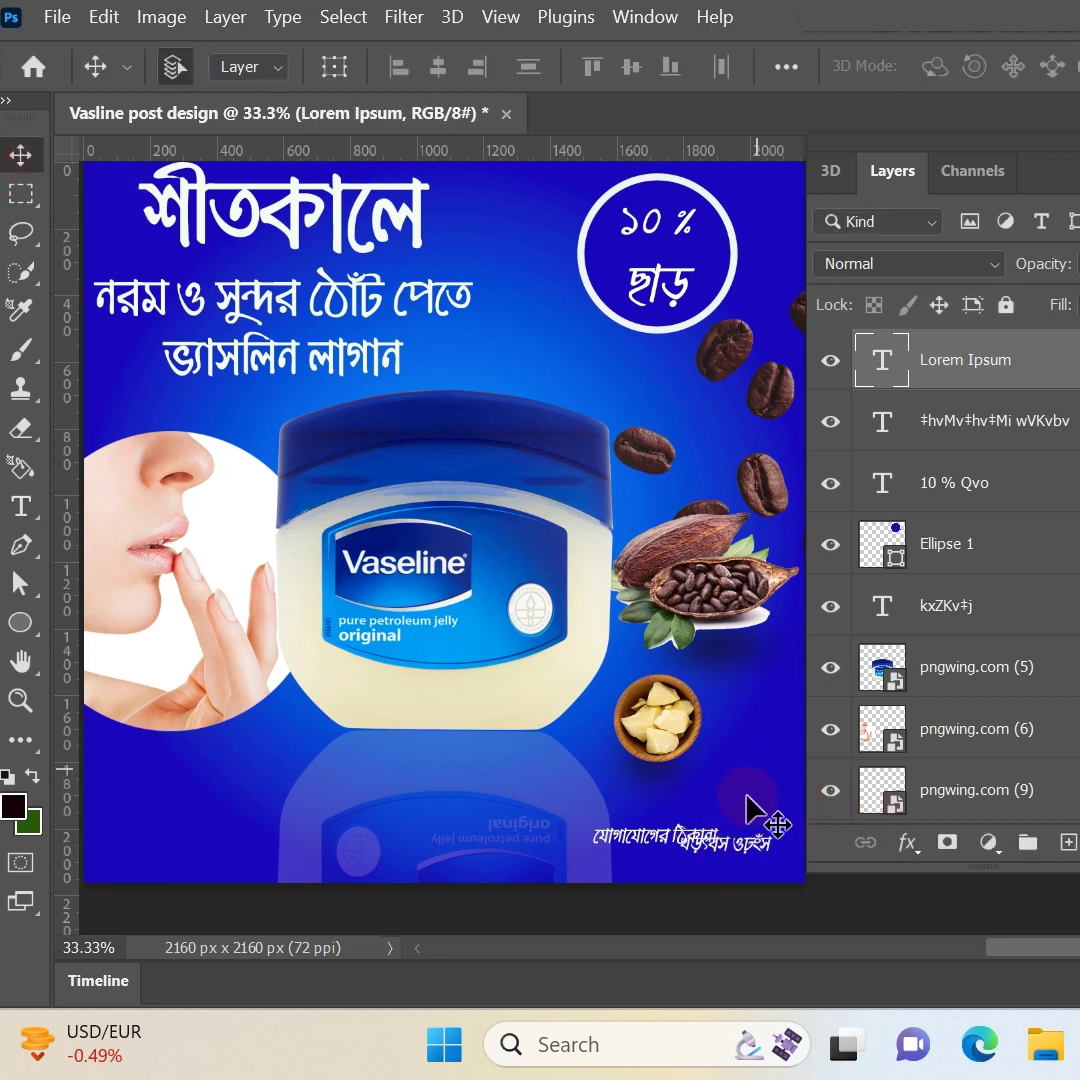
{"action": "key", "text": "Delete"}
- Add a phone number line below the heading and move both into the bottom-right corner
{"action": "left_click", "coordinate": [20, 506]}
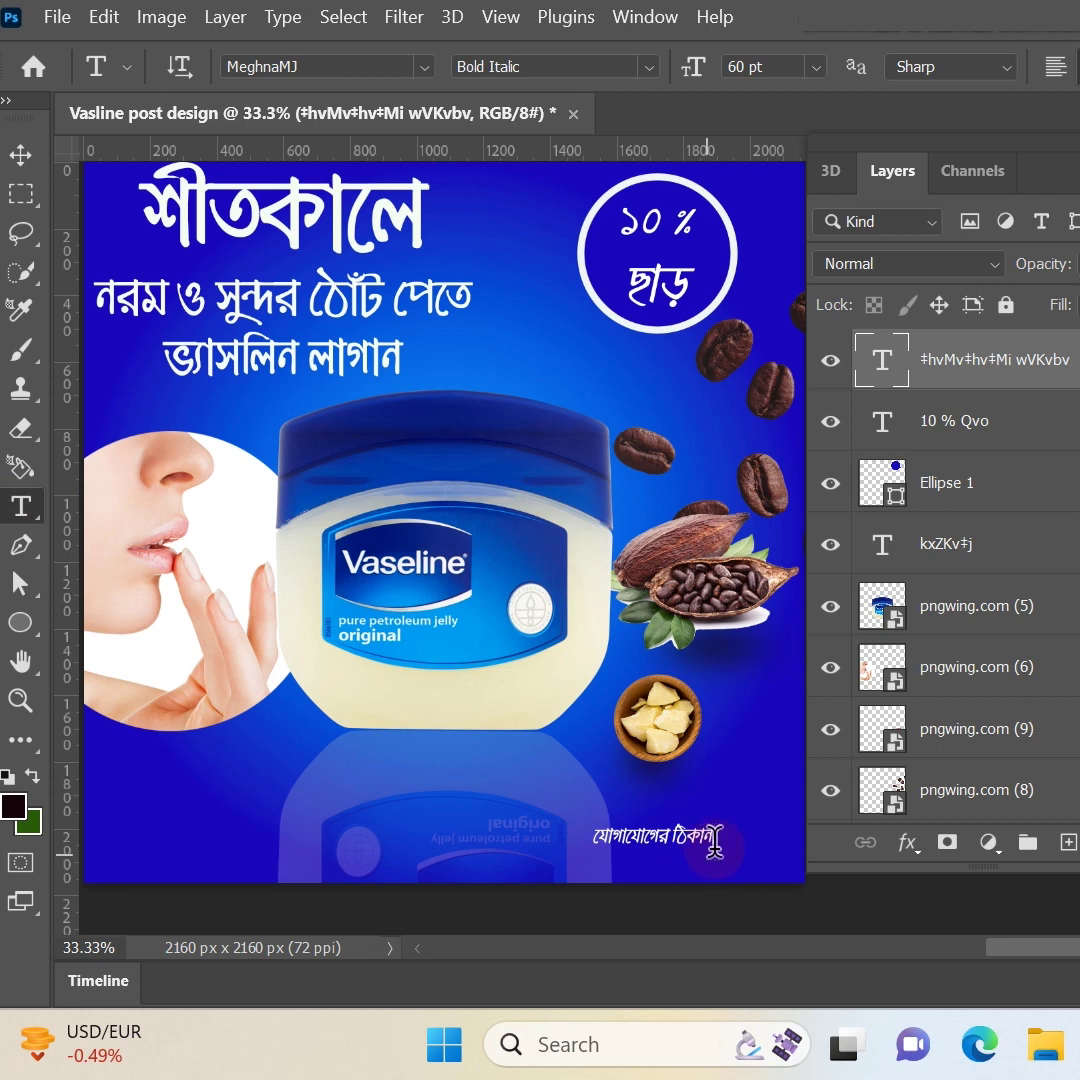
{"action": "left_click", "coordinate": [723, 840]}
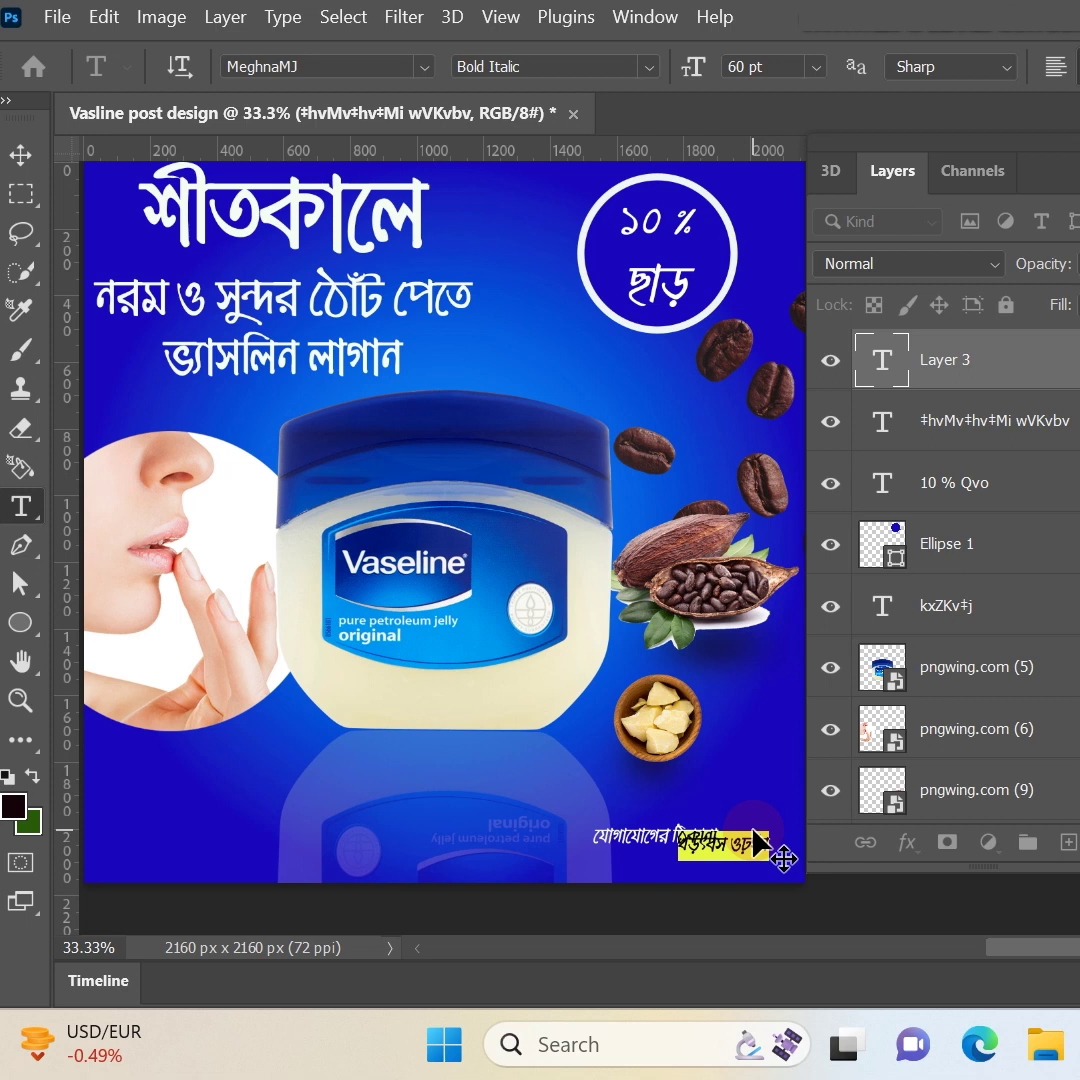
{"action": "key", "text": "BackSpace"}
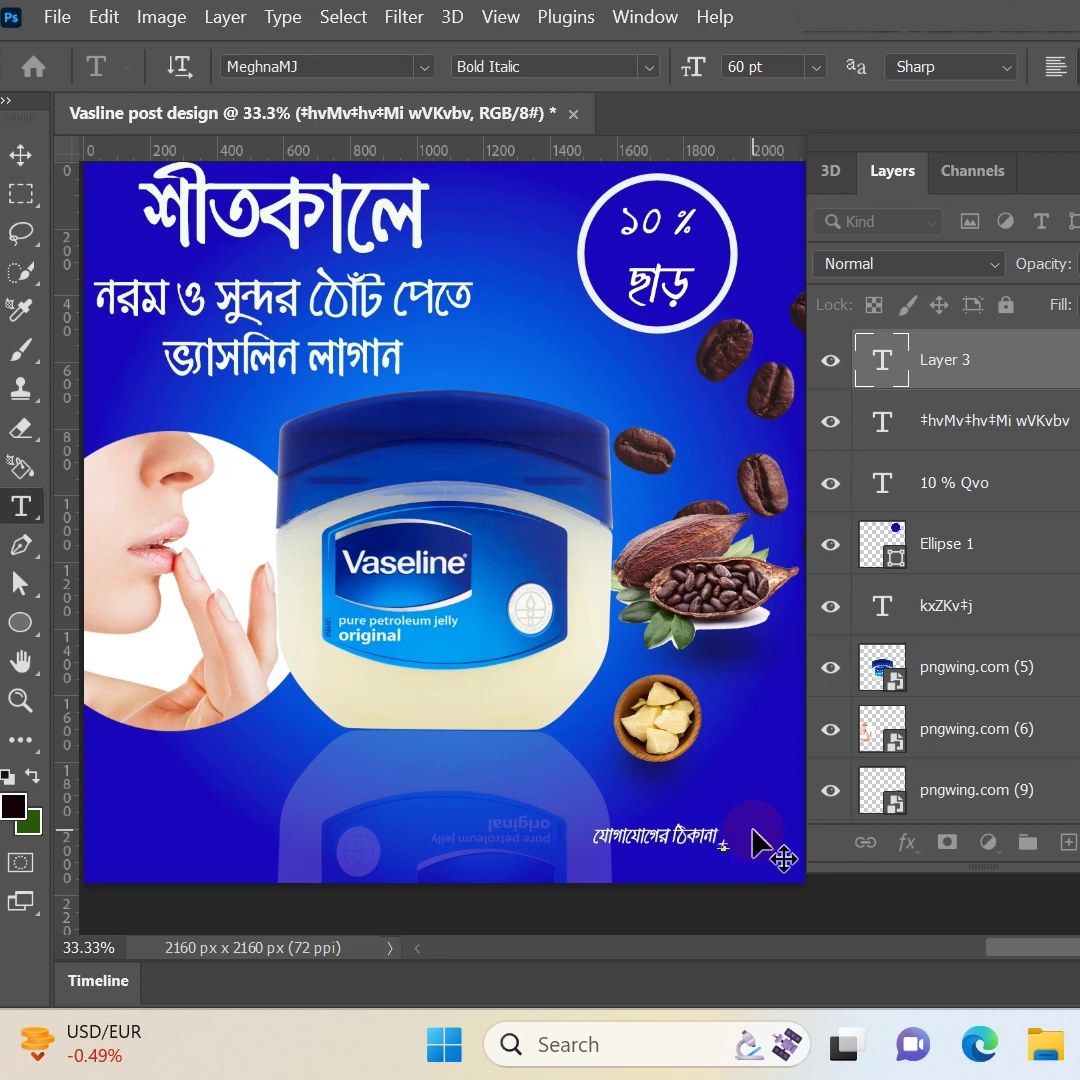
{"action": "left_click", "coordinate": [20, 154]}
{"action": "left_click_drag", "start_coordinate": [732, 853], "coordinate": [742, 878]}
{"action": "left_click_drag", "start_coordinate": [654, 837], "coordinate": [712, 849]}
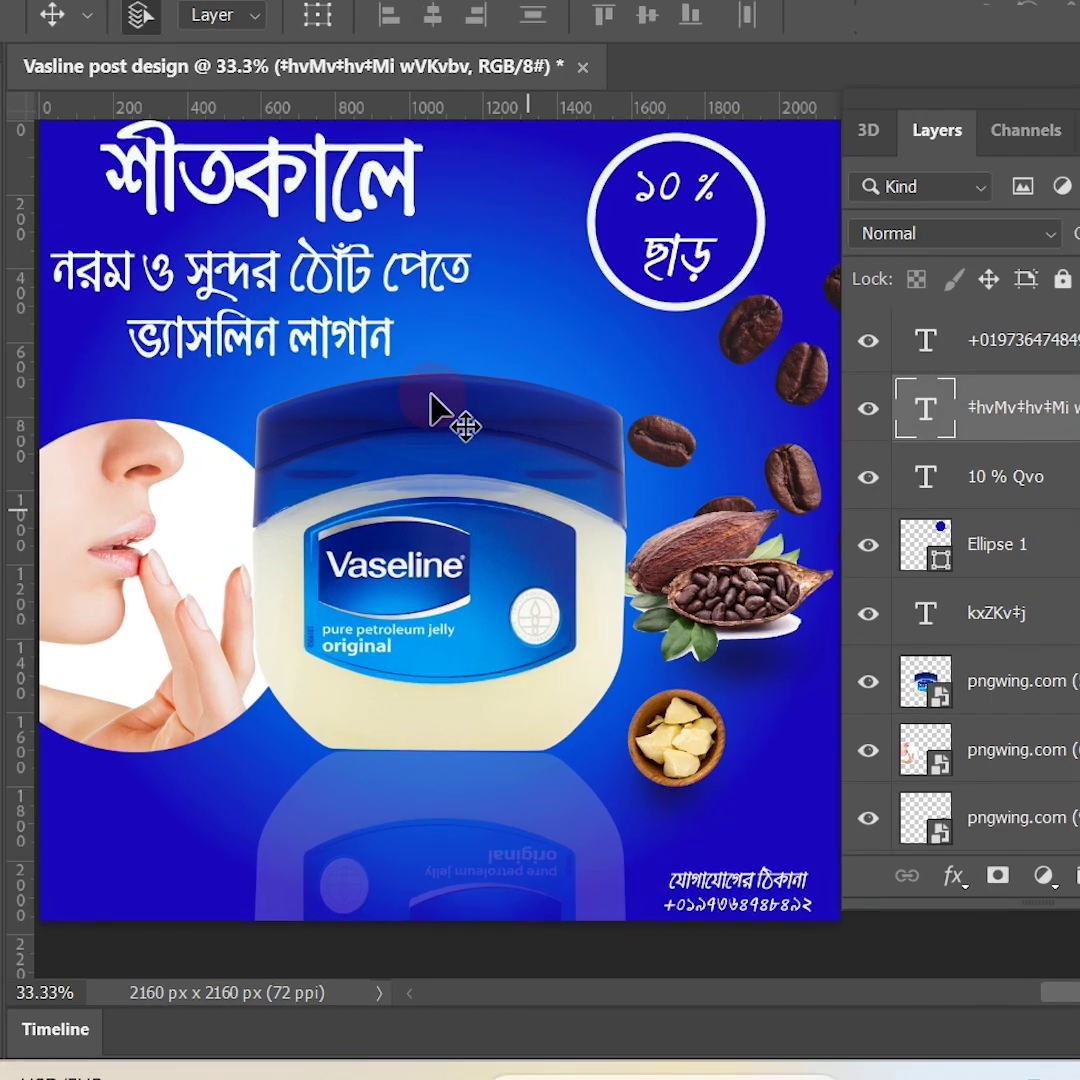